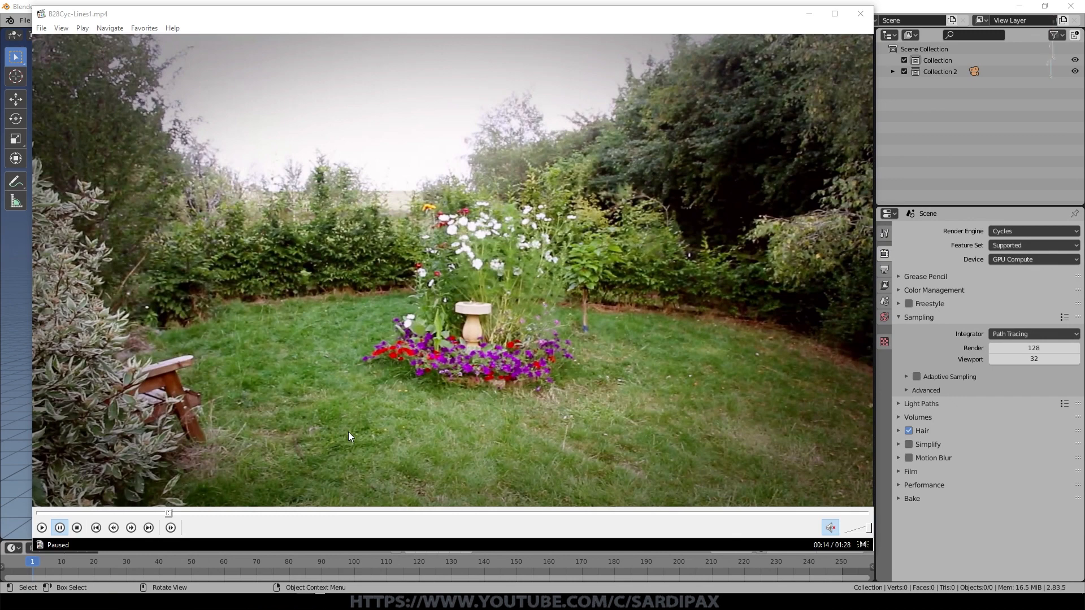
- Play the B28Cyc-Lines1.mp4 reference video to view the scan-line effect beside the hand, and close the player
left_click(348, 431)
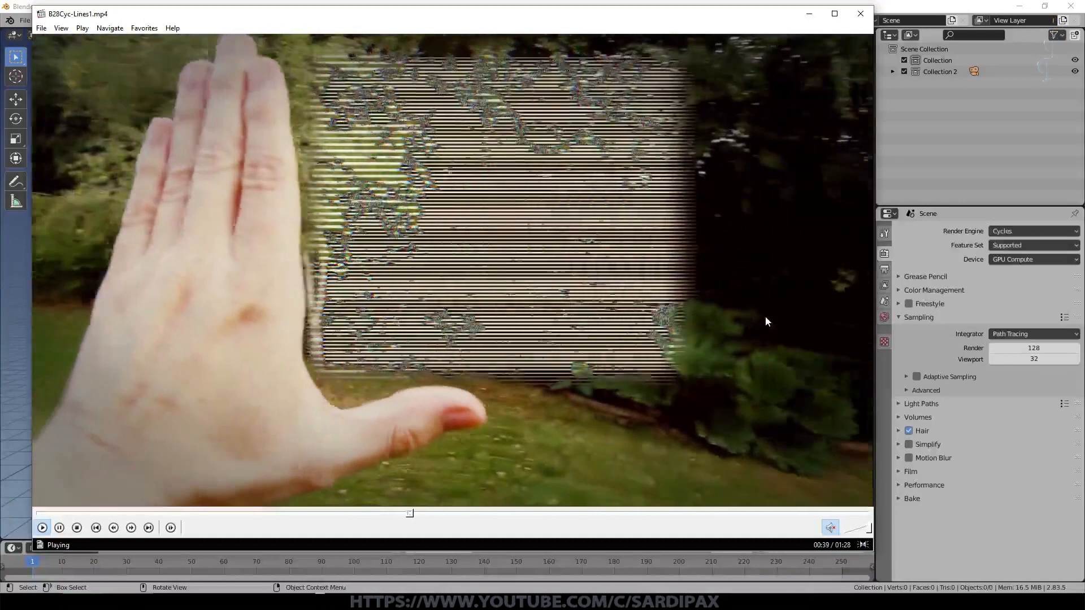
key("space")
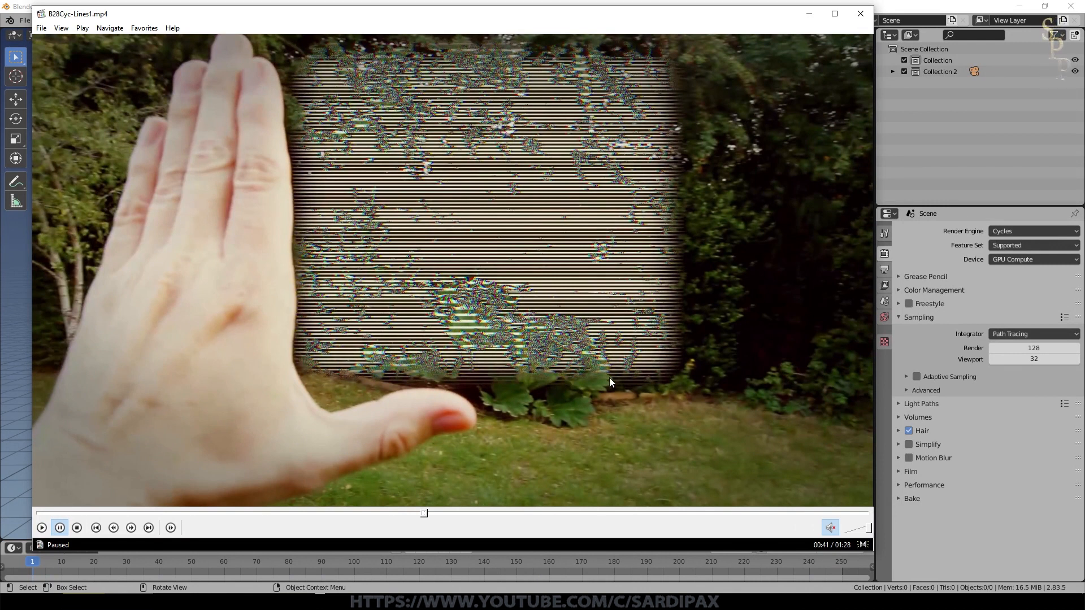
left_click(863, 17)
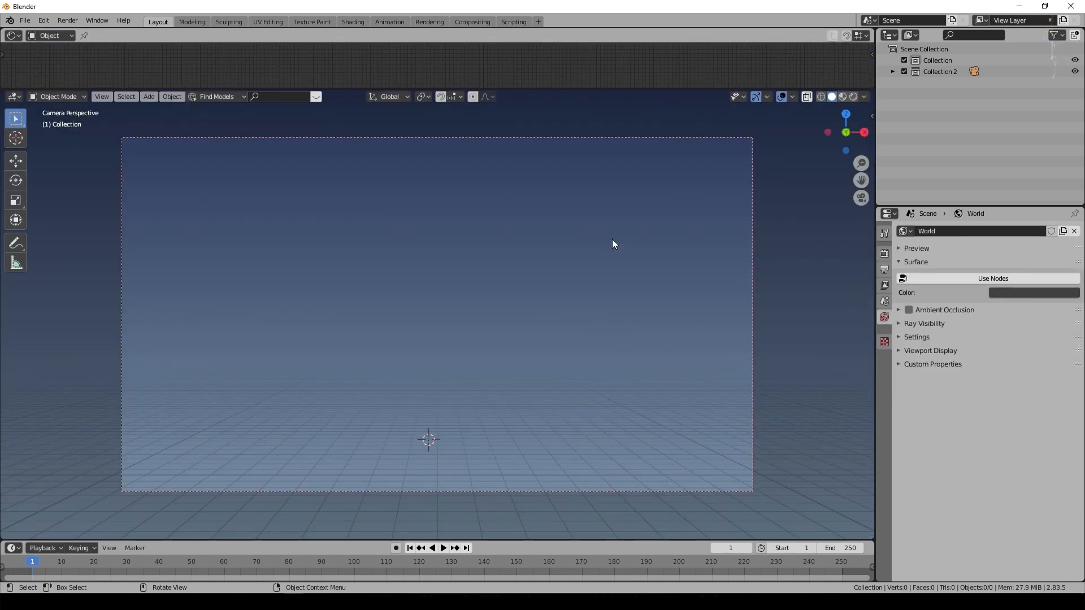
- Turn the area above the 3D viewport into a Movie Clip Editor and enlarge it to fill most of the workspace
left_click_drag(575, 88, 575, 222)
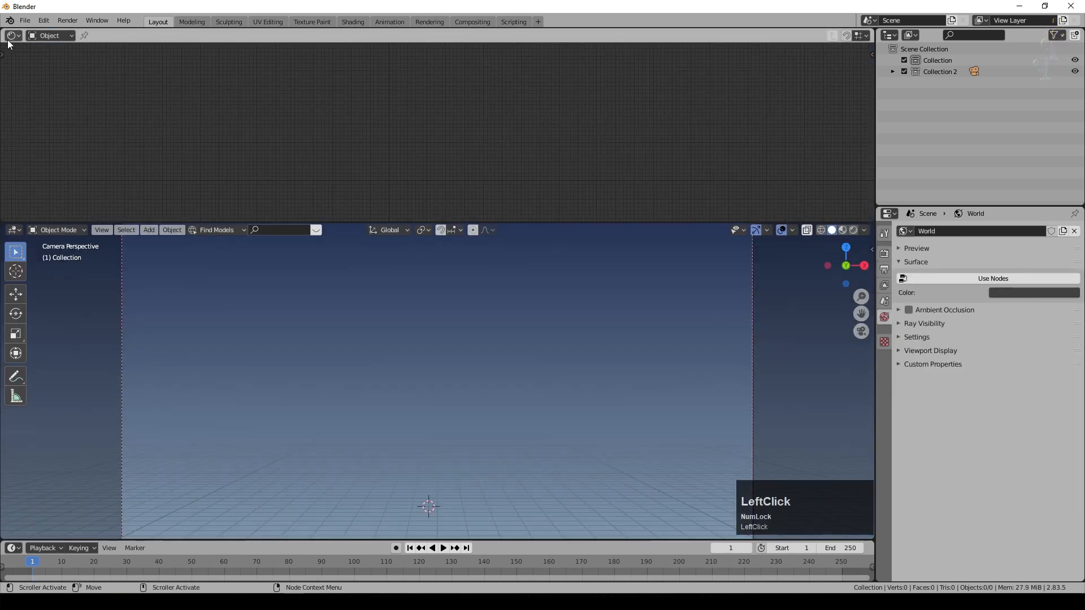
left_click(12, 35)
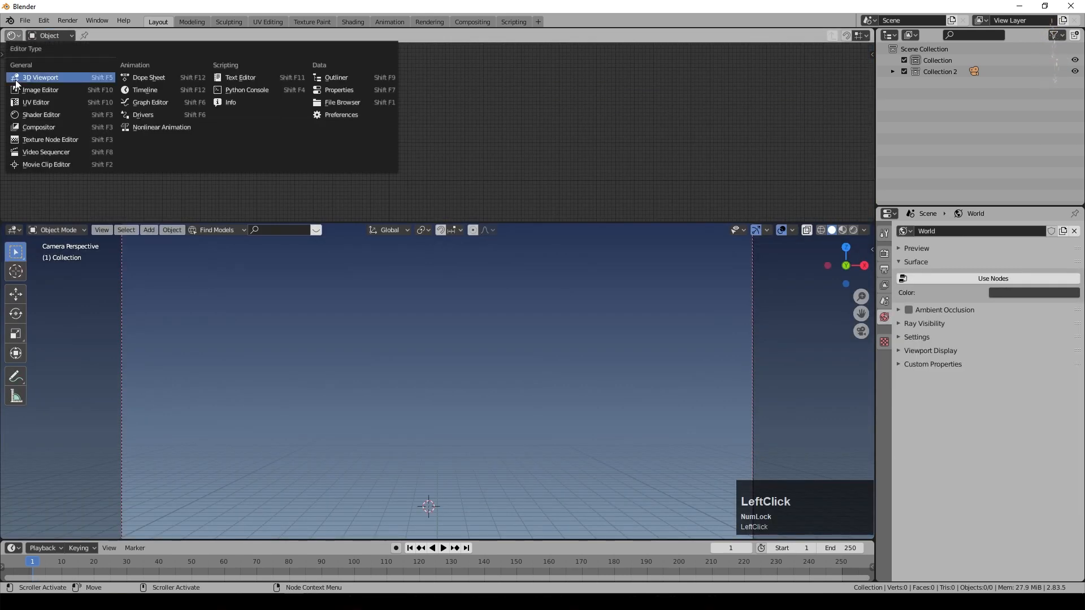
left_click(50, 163)
left_click_drag(179, 223, 179, 471)
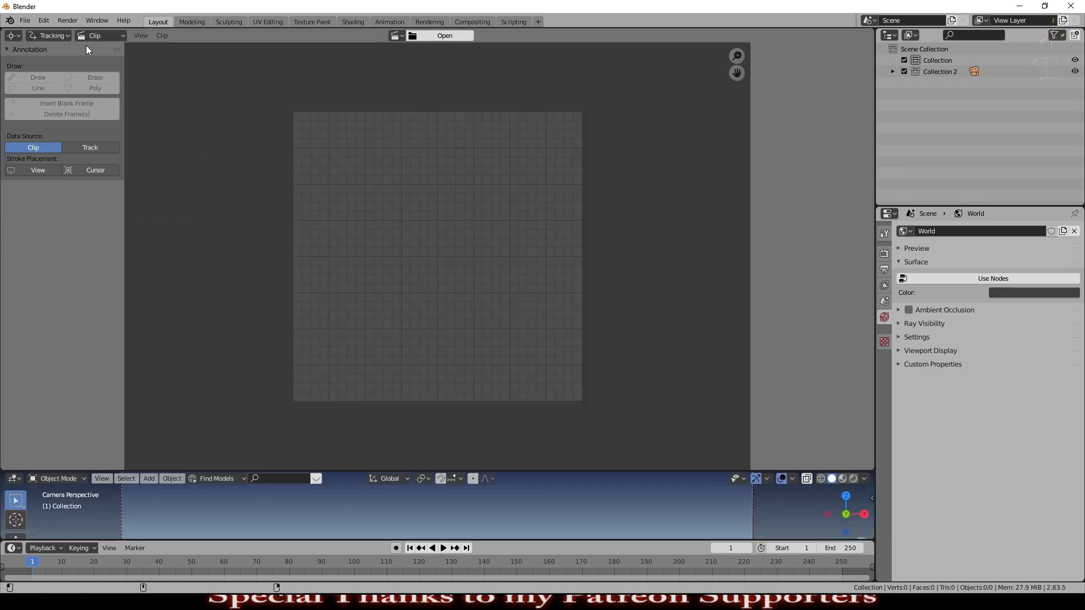
- Load the footage SourceVid10001-0481.avi as a movie clip and preview it up to the hand's appearance
left_click(162, 35)
left_click(177, 46)
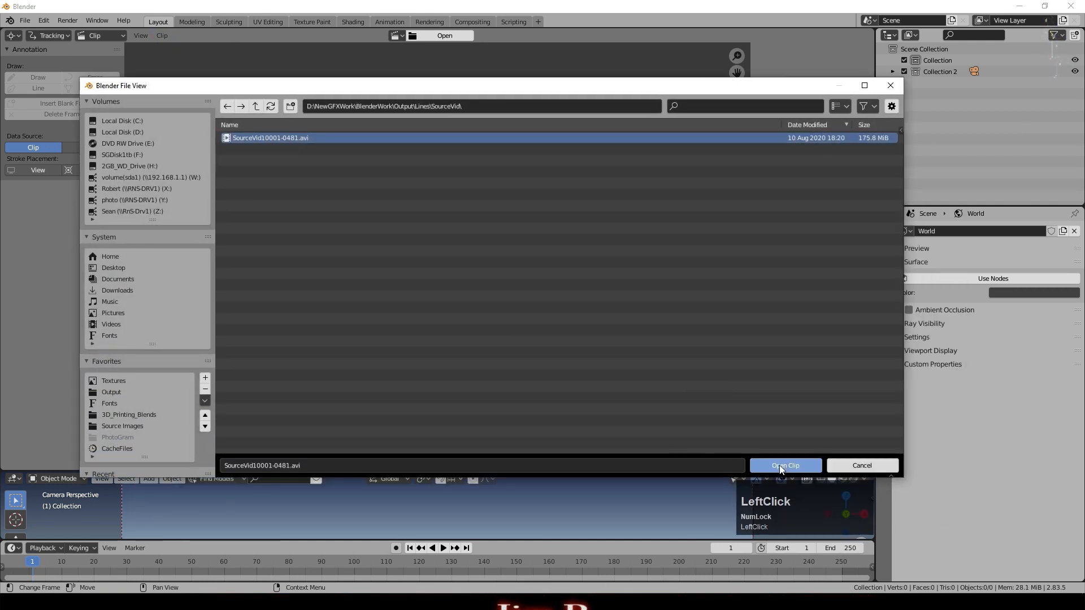
left_click(819, 500)
key("space")
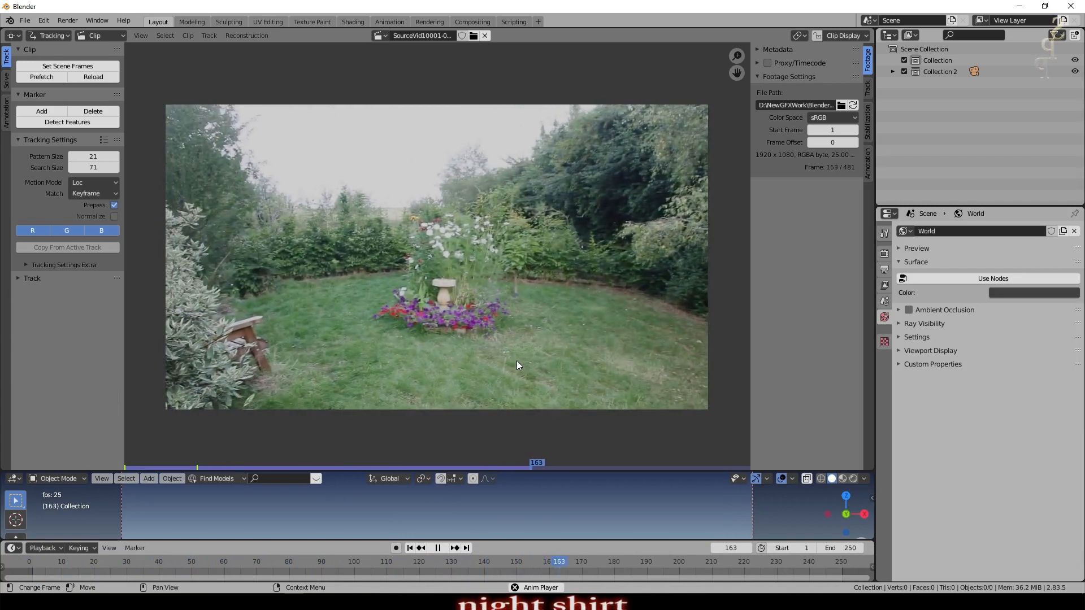
key("space")
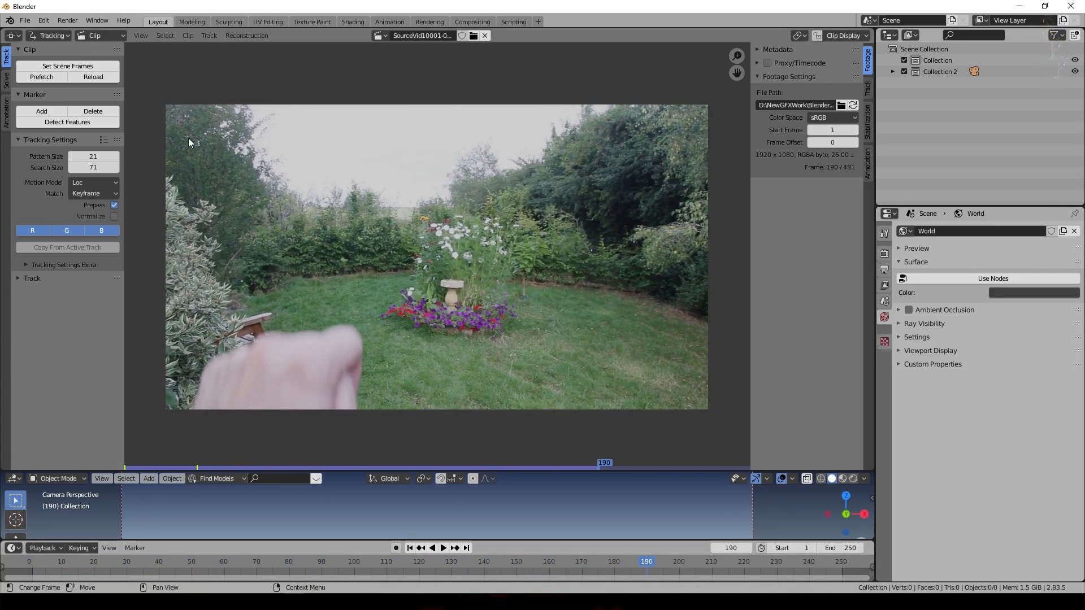
- Match the scene's frame range to the clip, go back near its start, and save the project as ScanLinesTut1.blend
left_click(76, 66)
scroll(627, 568, "down", 4)
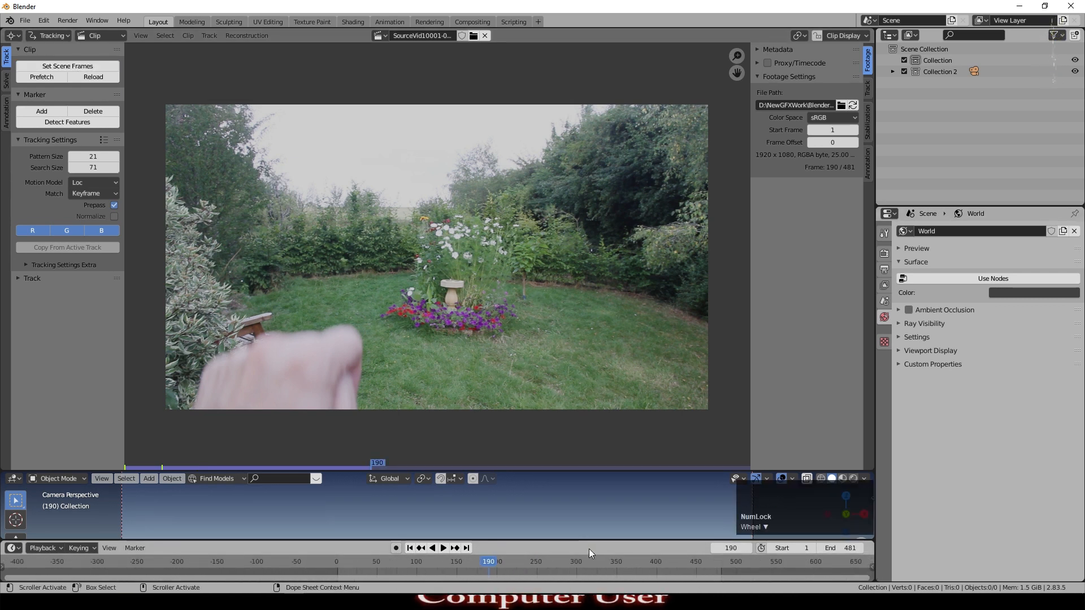
left_click_drag(487, 561, 345, 564)
key("space")
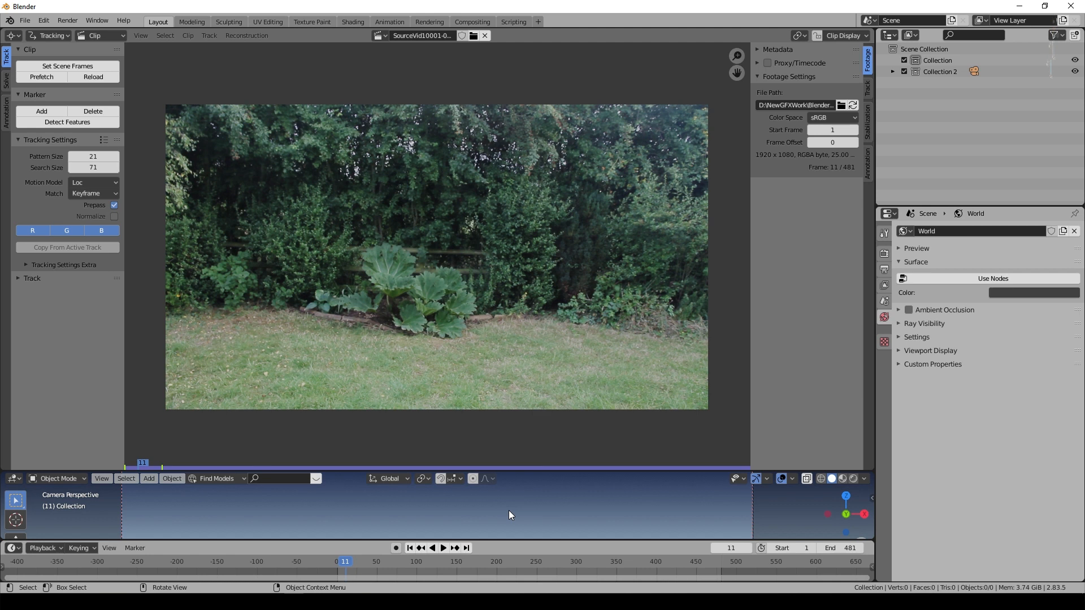
key("ctrl+s")
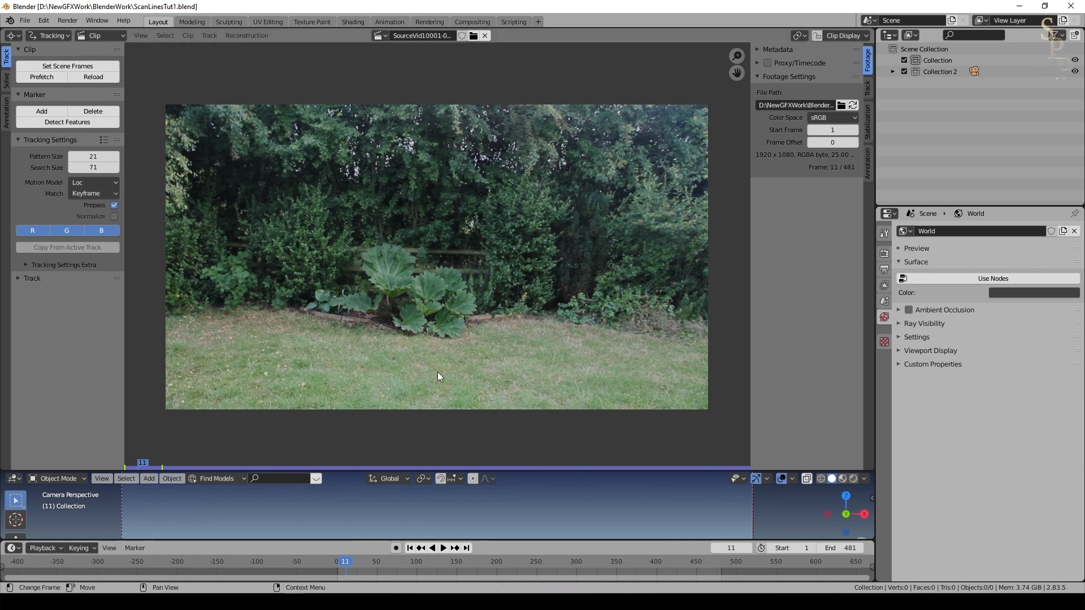
- At frame 220, add a tracking marker between the raised fingers and scale it up about 4.67 times
left_click_drag(346, 563, 503, 564)
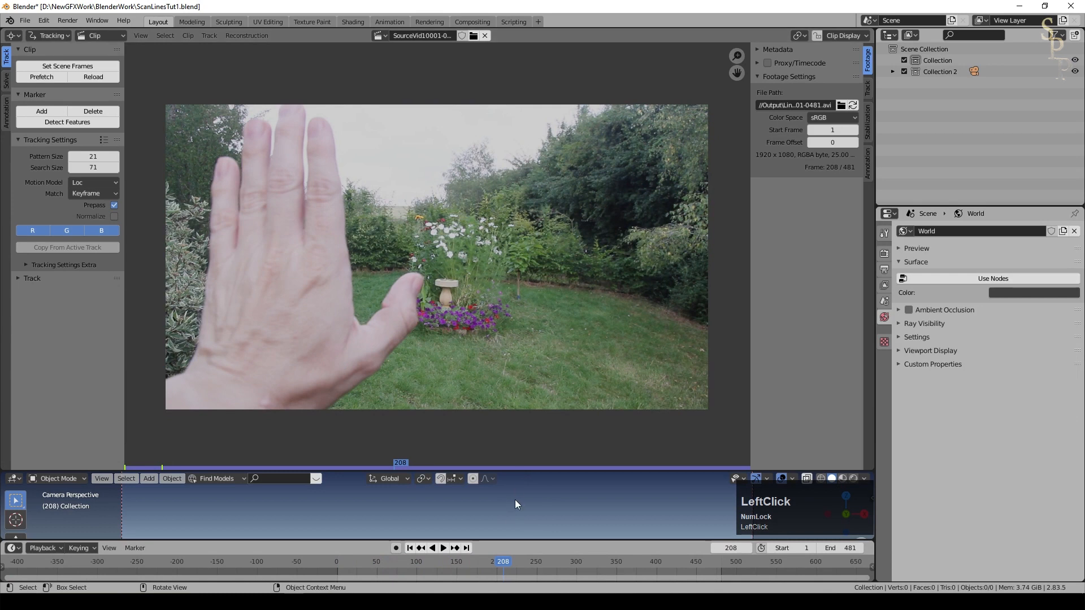
mouse_move(497, 560)
left_mouse_down()
mouse_move(486, 561)
mouse_move(511, 561)
left_mouse_up()
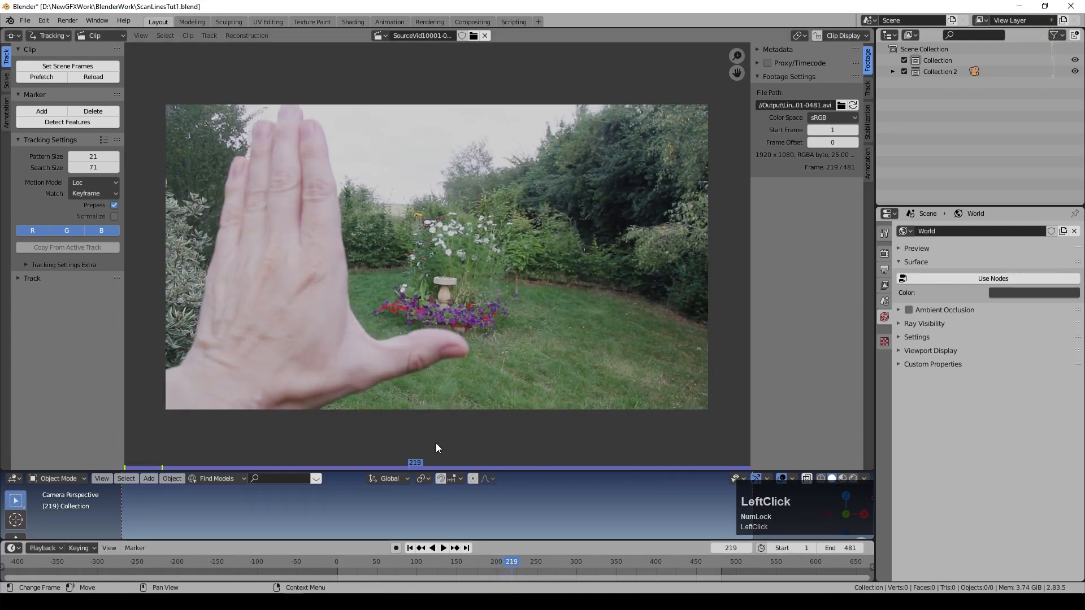
mouse_move(506, 561)
left_mouse_down()
mouse_move(583, 554)
mouse_move(488, 549)
mouse_move(510, 551)
left_mouse_up()
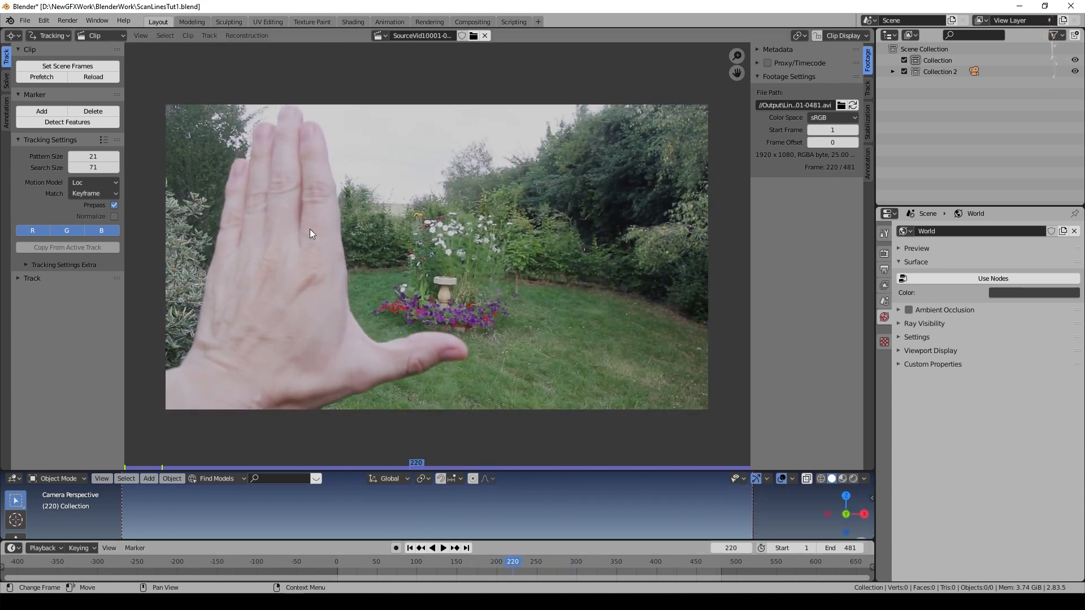
left_click(57, 113)
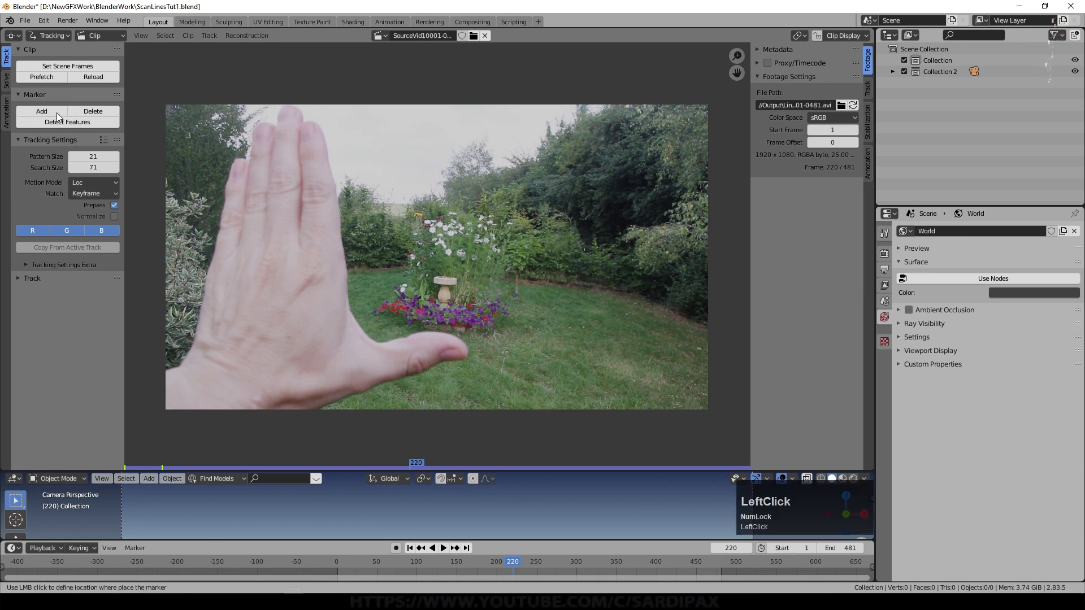
left_click(303, 201)
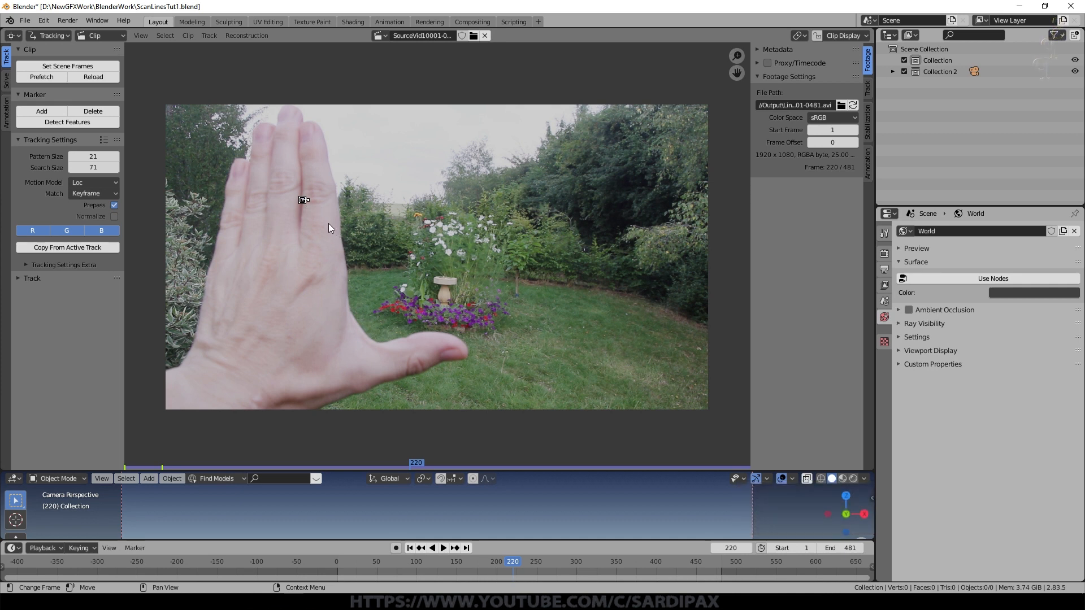
key("s")
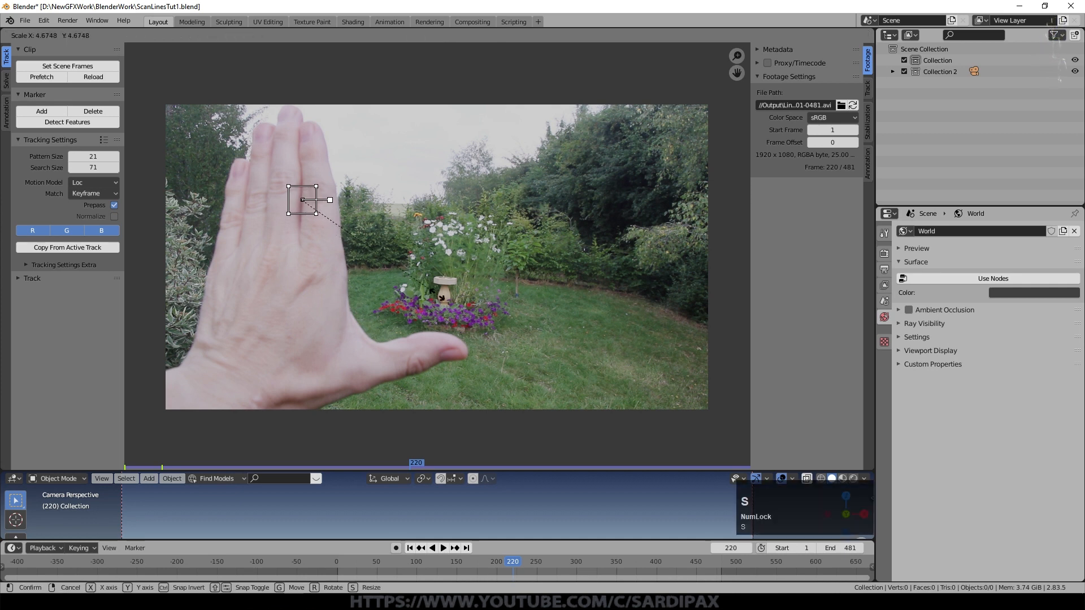
left_click(440, 296)
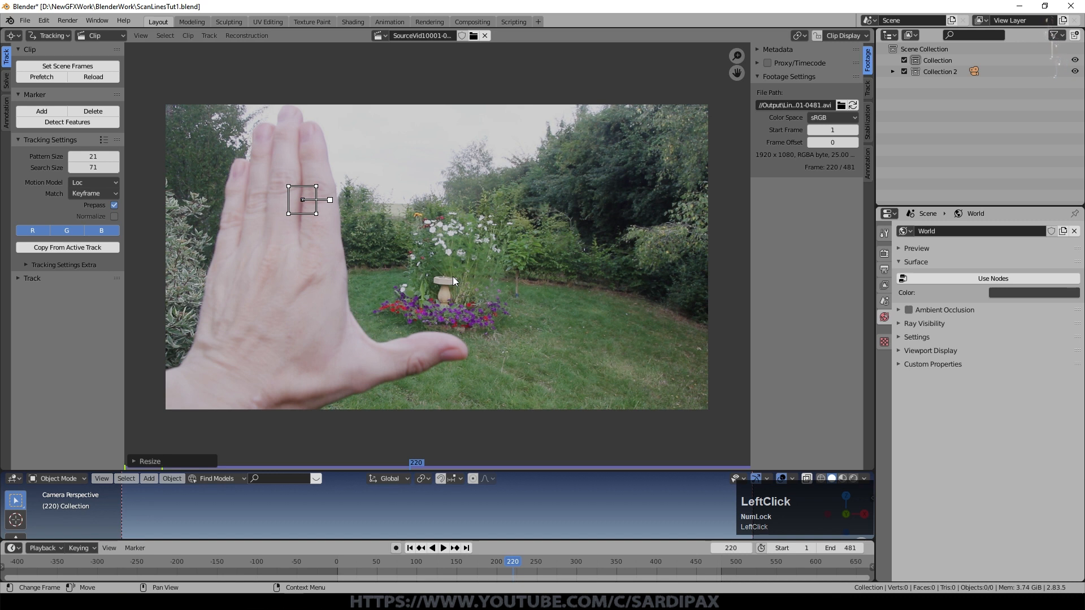
- Track the finger marker forwards through the clip and review the tracked footage
left_click(209, 36)
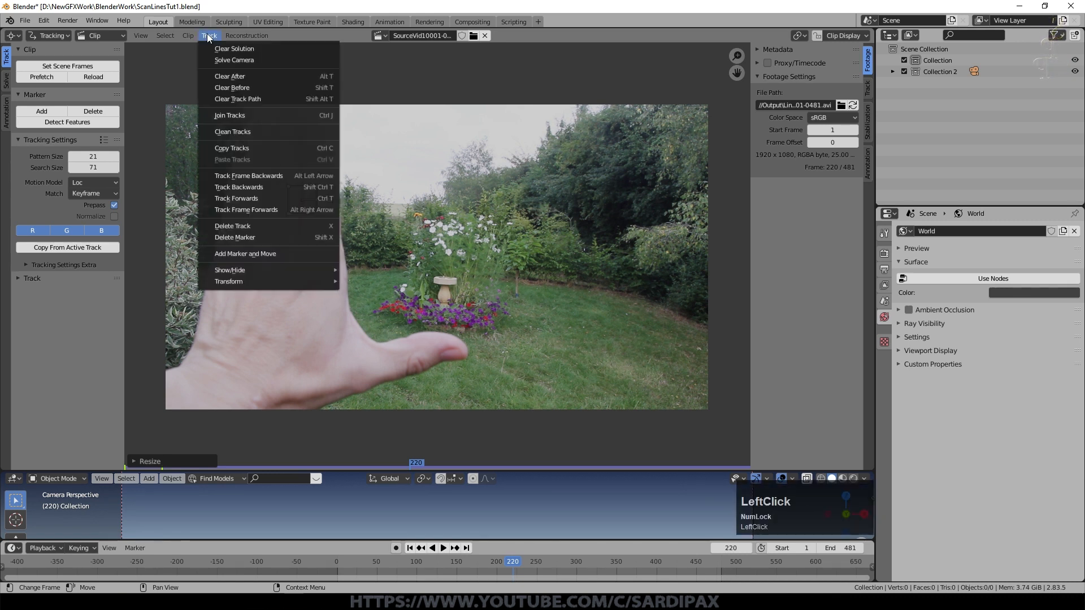
left_click(269, 199)
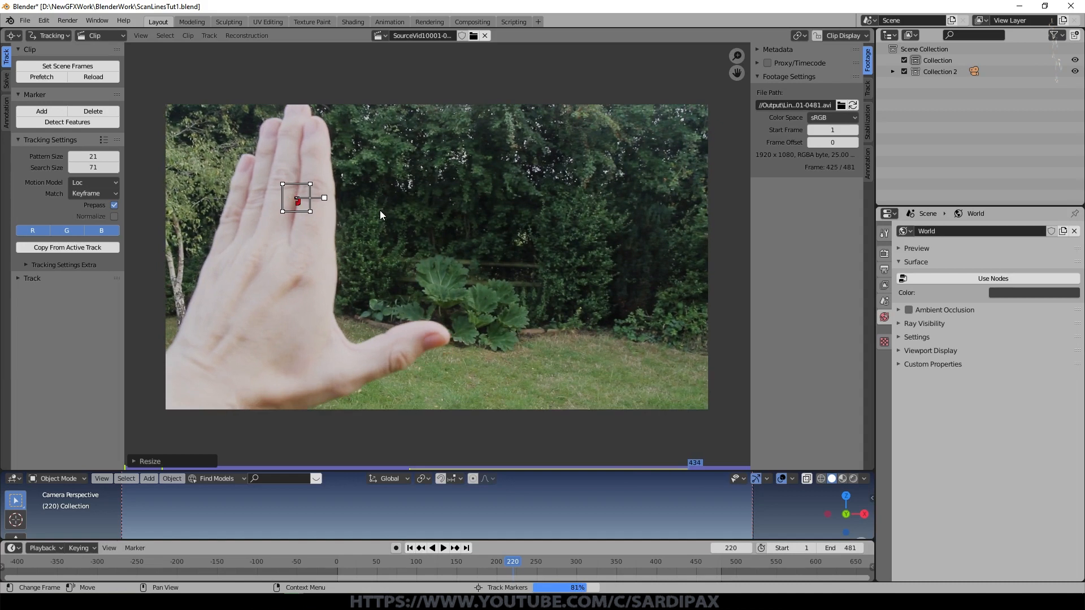
key("space")
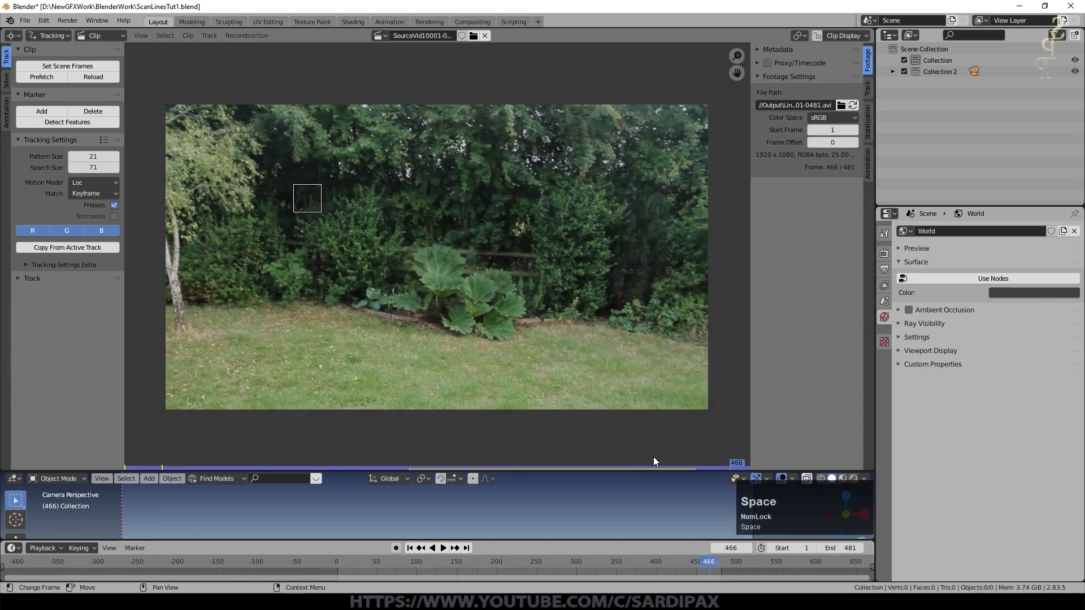
left_click_drag(622, 563, 662, 575)
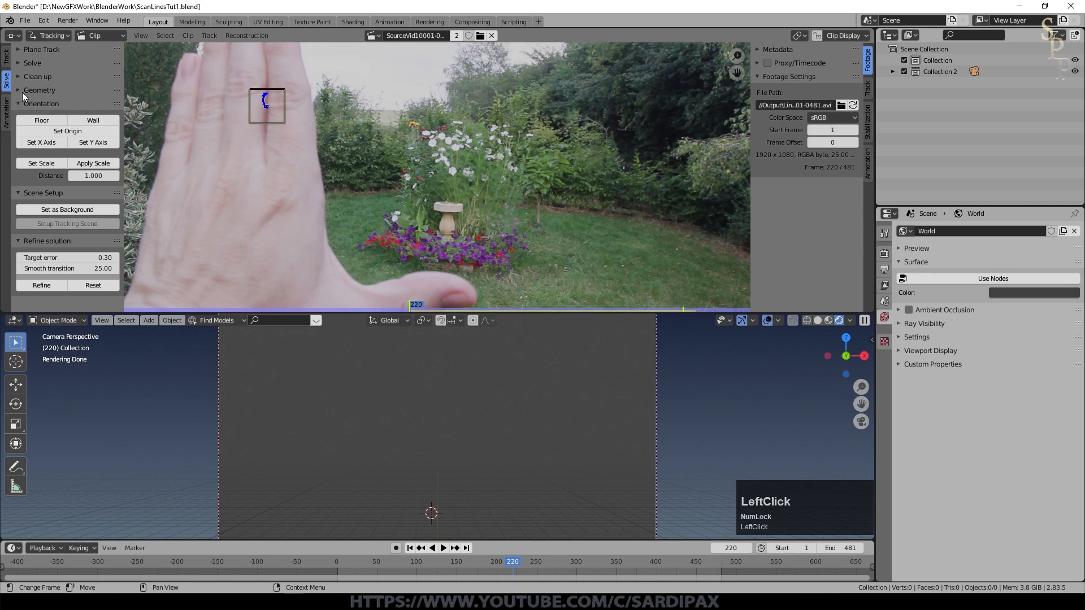
- Link an empty to the finger track and play the clip to check its motion, ending on frame 1
left_click(23, 92)
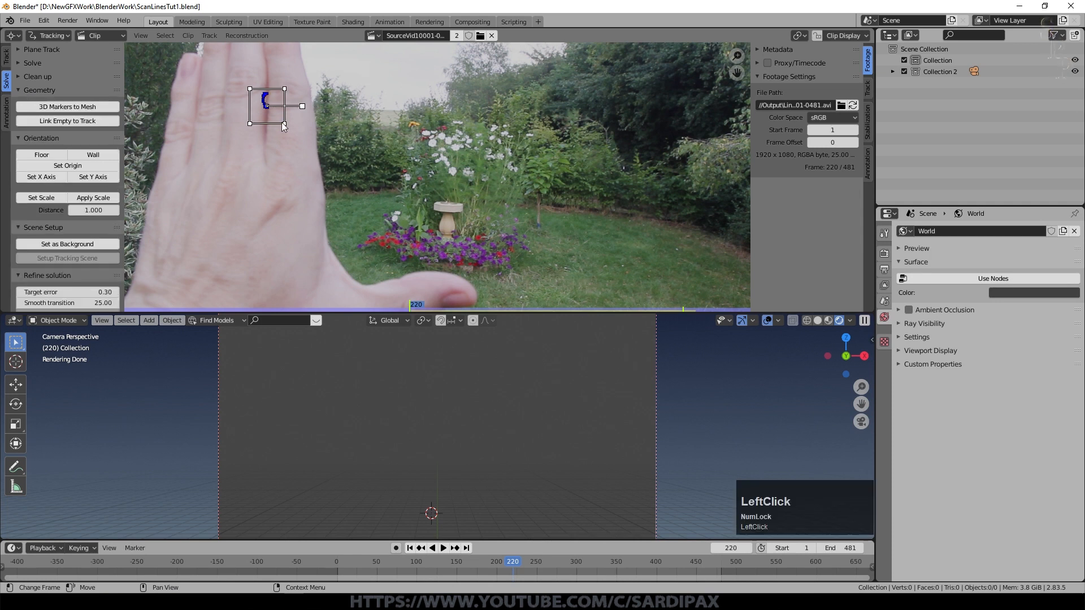
left_click(90, 121)
left_click(443, 548)
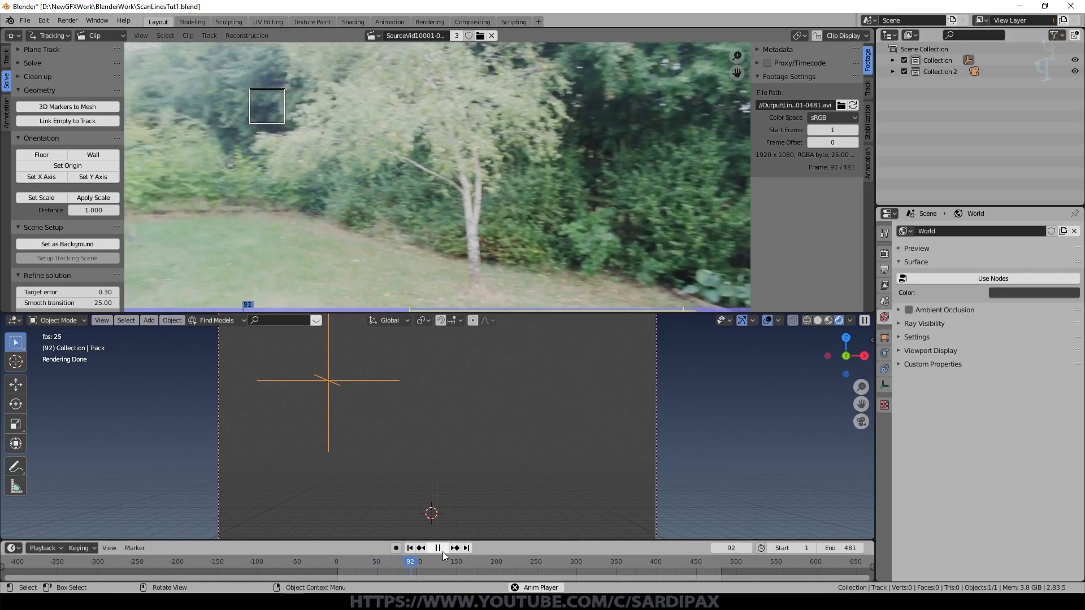
left_click(527, 562)
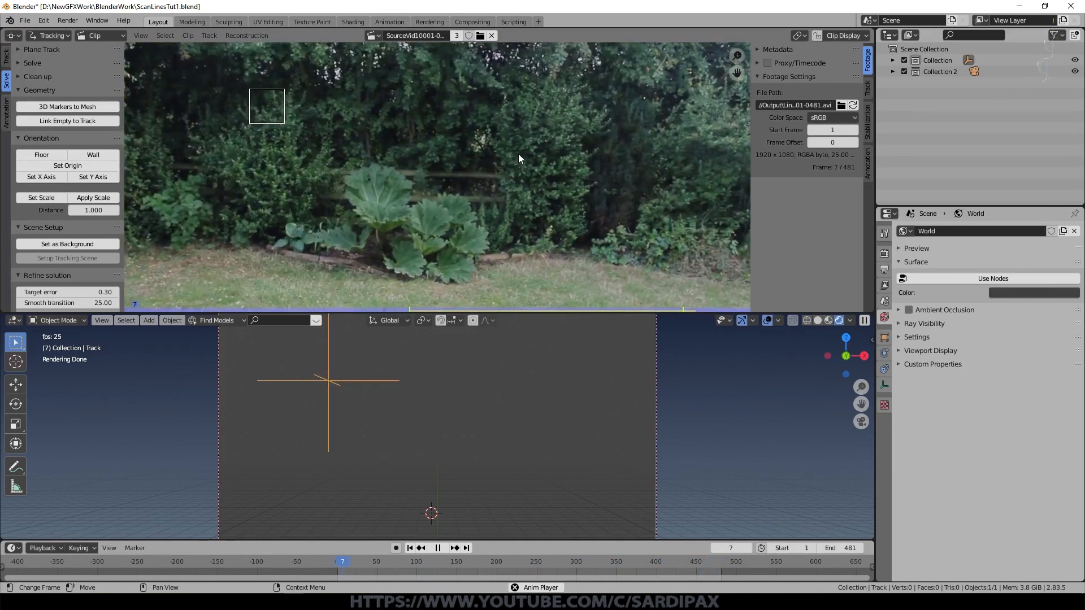
left_click(437, 548)
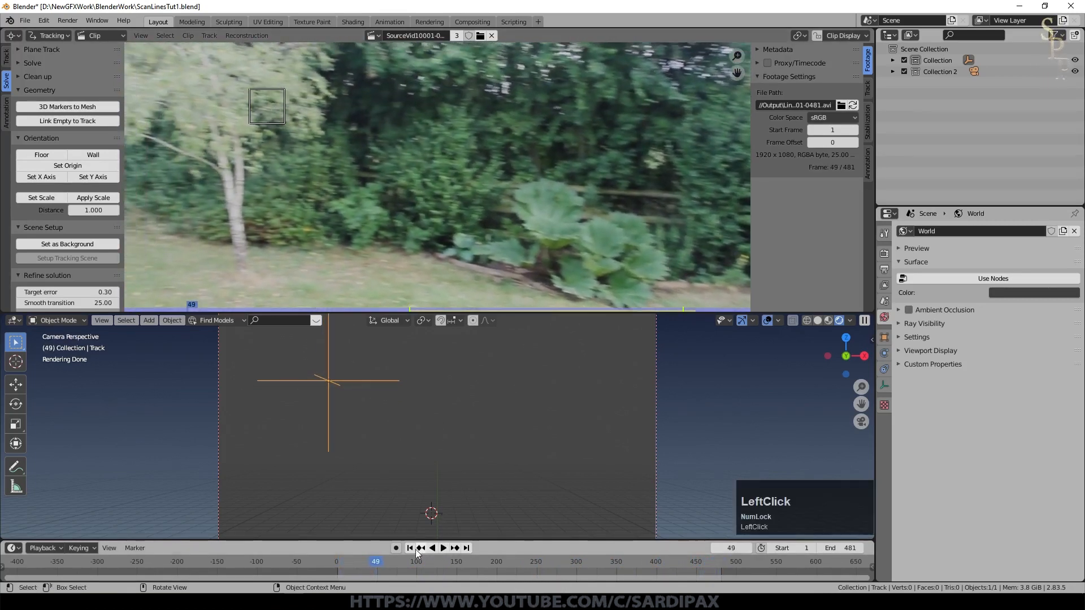
left_click(410, 547)
- Switch the movie clip area to the Shader Editor, keeping the 3D viewport below it
left_click(15, 36)
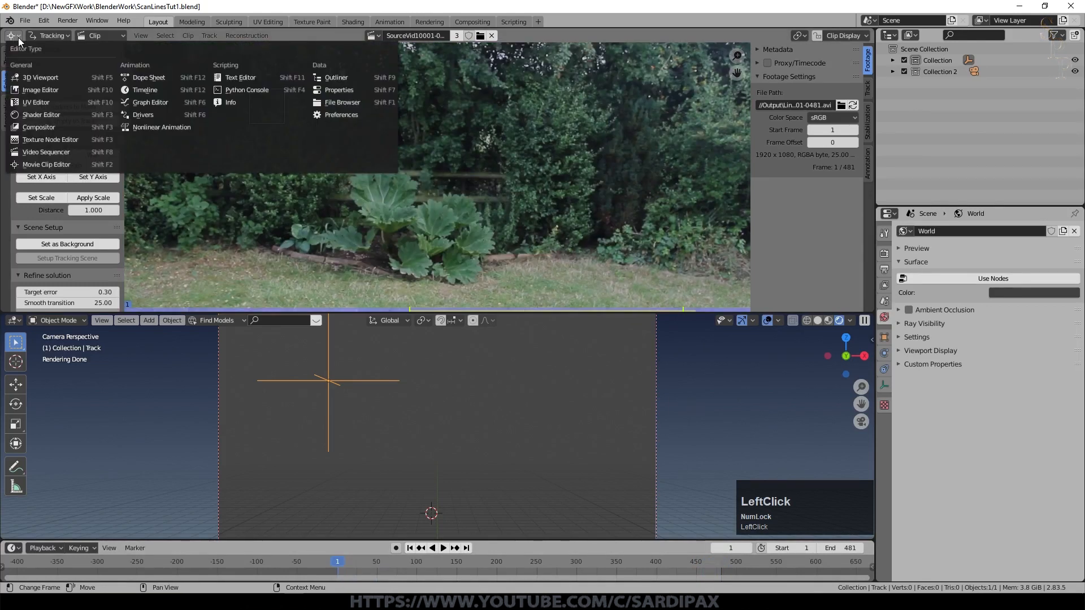
left_click(40, 115)
left_click(14, 320)
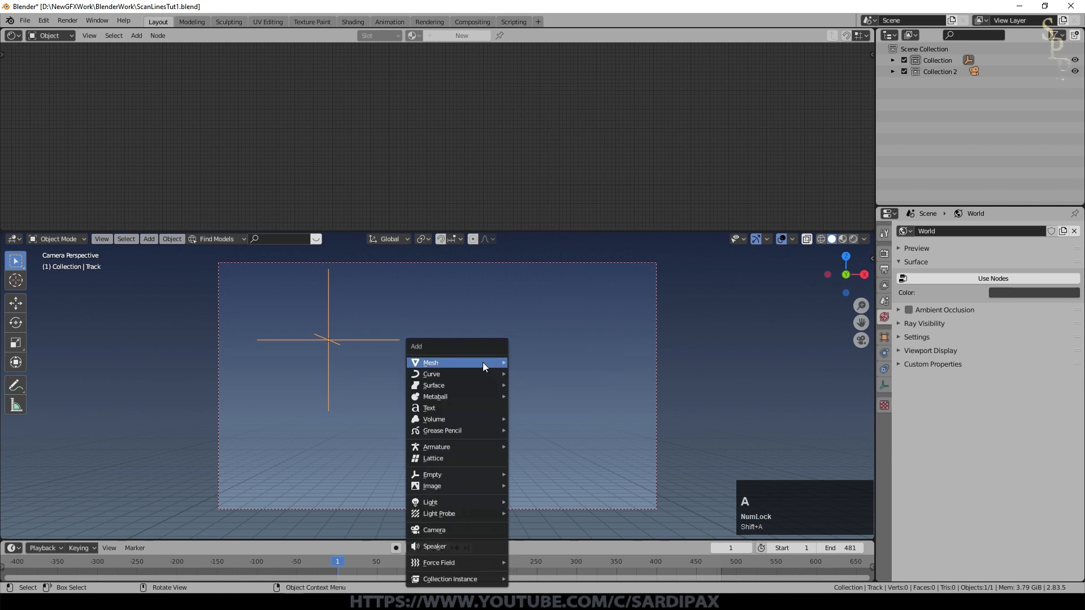
- Add a mesh plane and rotate it 90 degrees about the X axis so it faces the camera
mouse_move(483, 362)
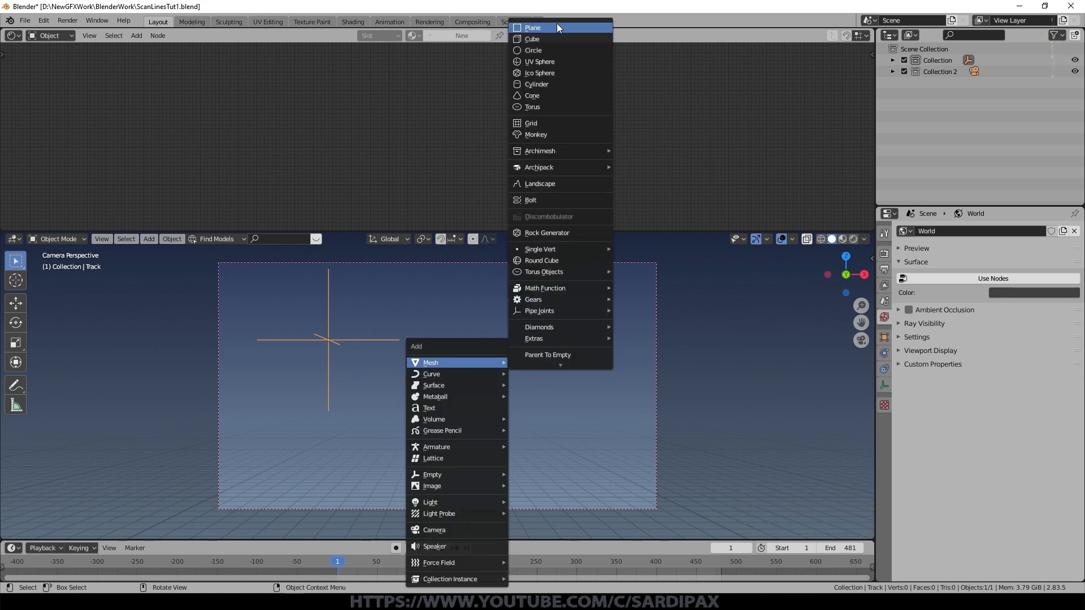
left_click(557, 23)
key("r")
key("x")
key("KP_9")
key("KP_0")
key("KP_Enter")
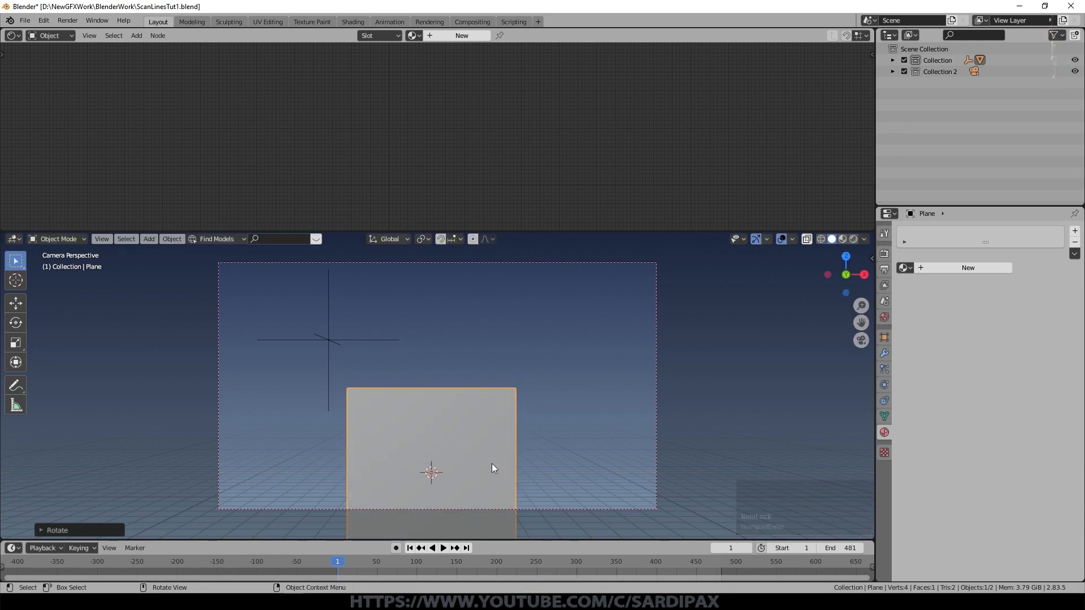
- Raise the plane about 1.45 m beside the empty in the camera view and scale it down slightly
key("g")
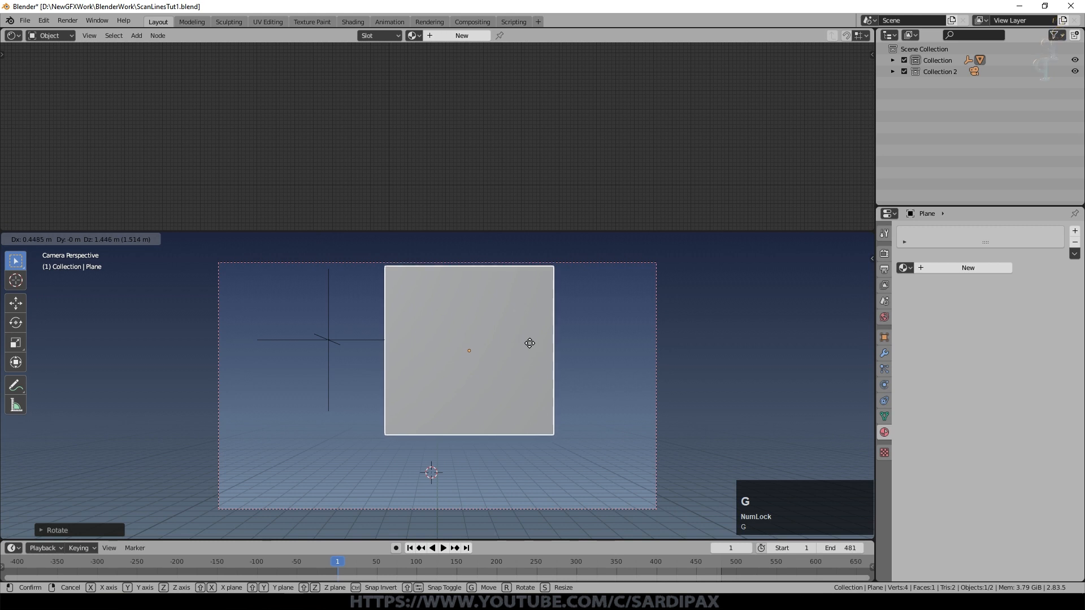
left_click(516, 343)
key("s")
left_click(565, 386)
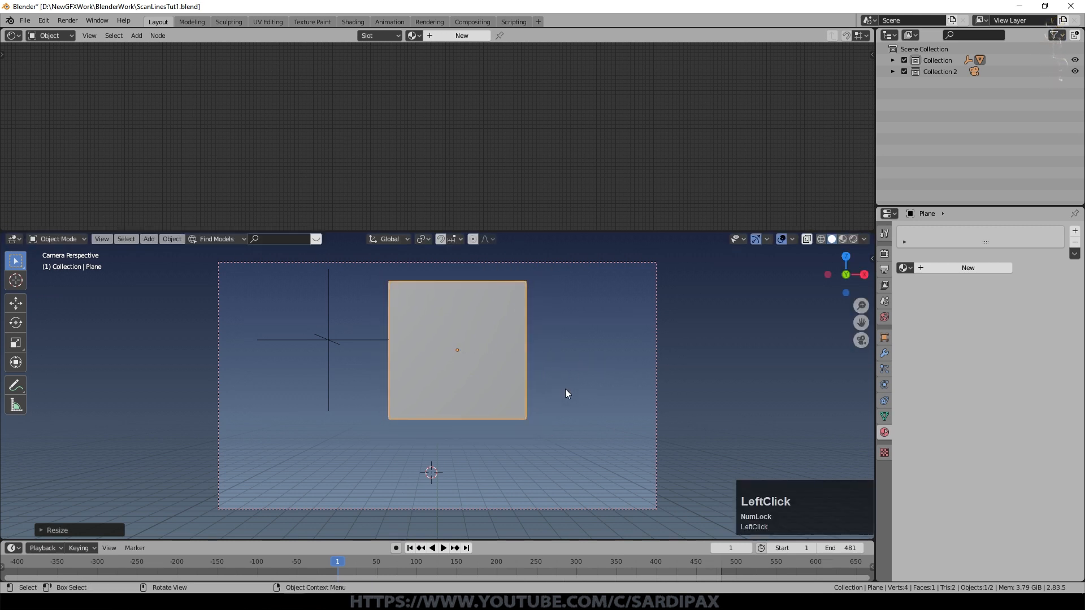
- In top view, move the plane along the Y axis to line up with the tracked empty's depth
key("KP_7")
scroll(513, 411, "down", 2)
key("g")
key("y")
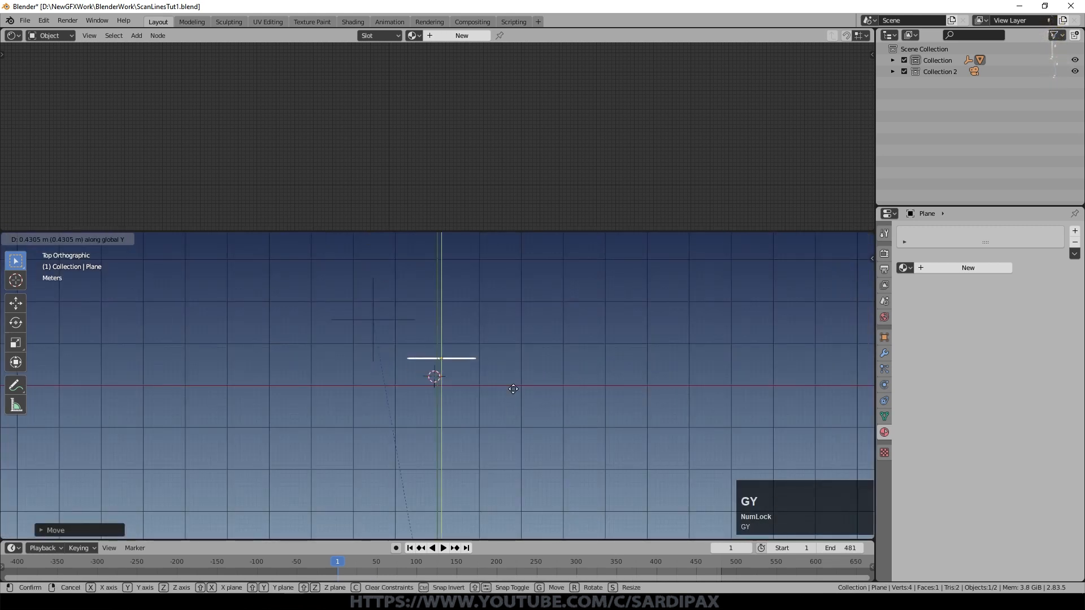
left_click(514, 359)
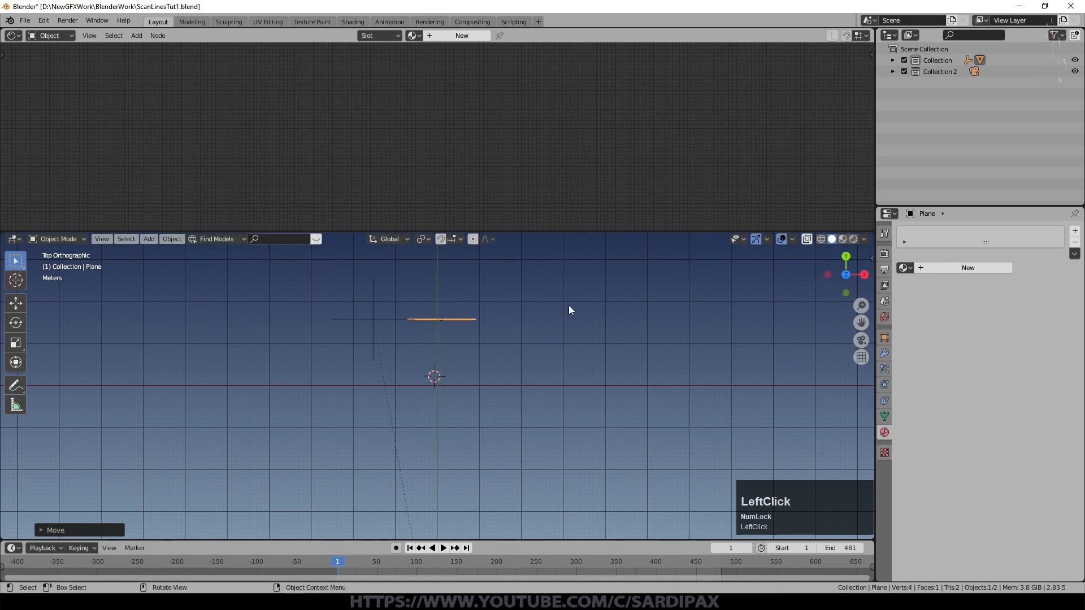
- In the camera view, parent the plane to the tracked empty using the Object option
key("KP_0")
left_click(498, 321, "shift")
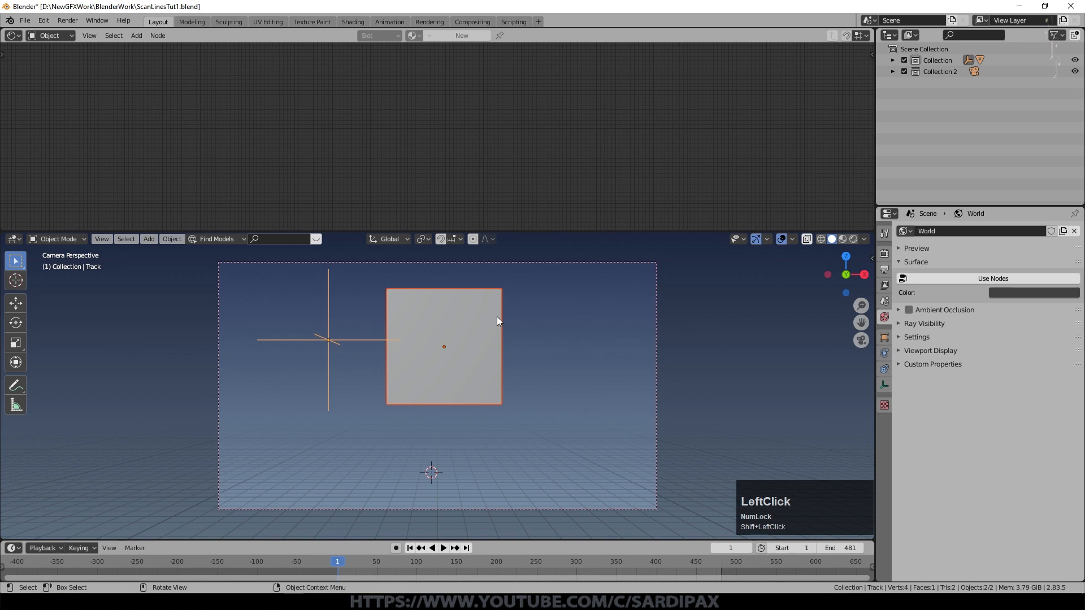
key("ctrl+p")
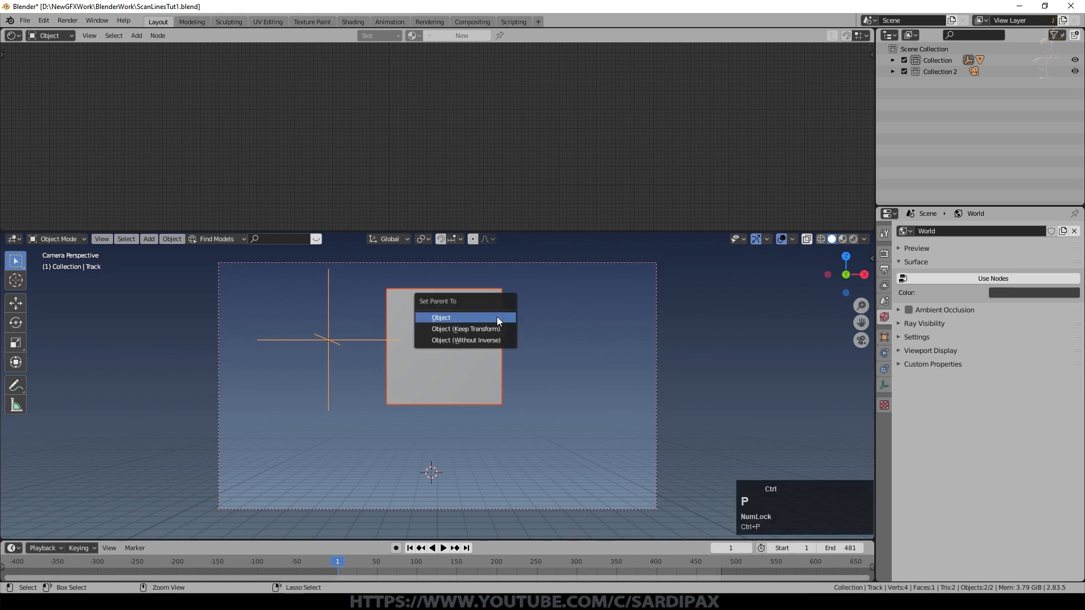
left_click(497, 321)
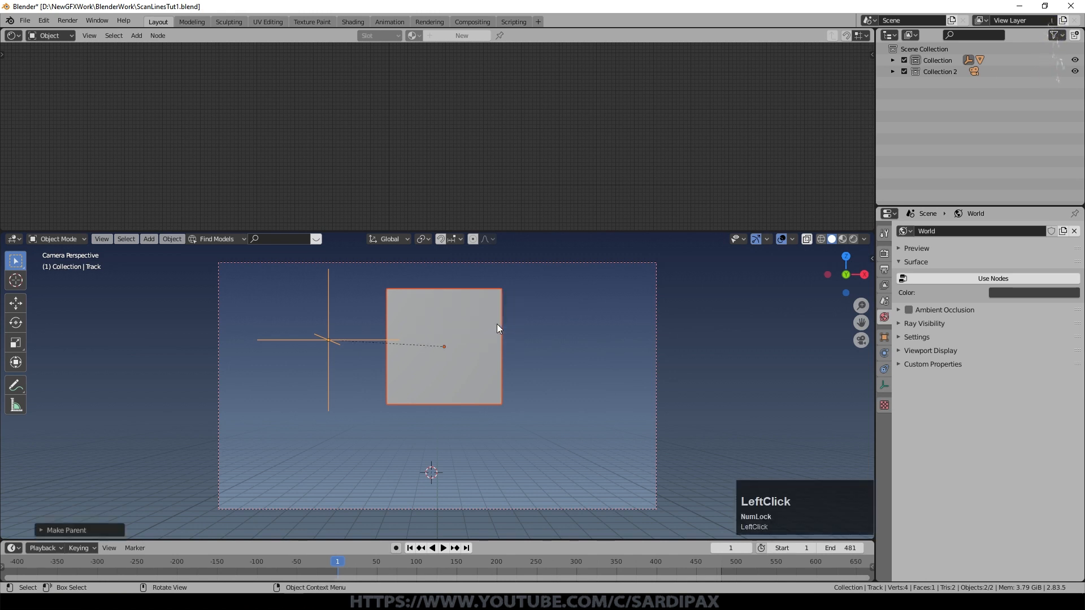
- Play and scrub the animation to check how the plane moves with the tracked empty
left_click(443, 548)
left_click(497, 565)
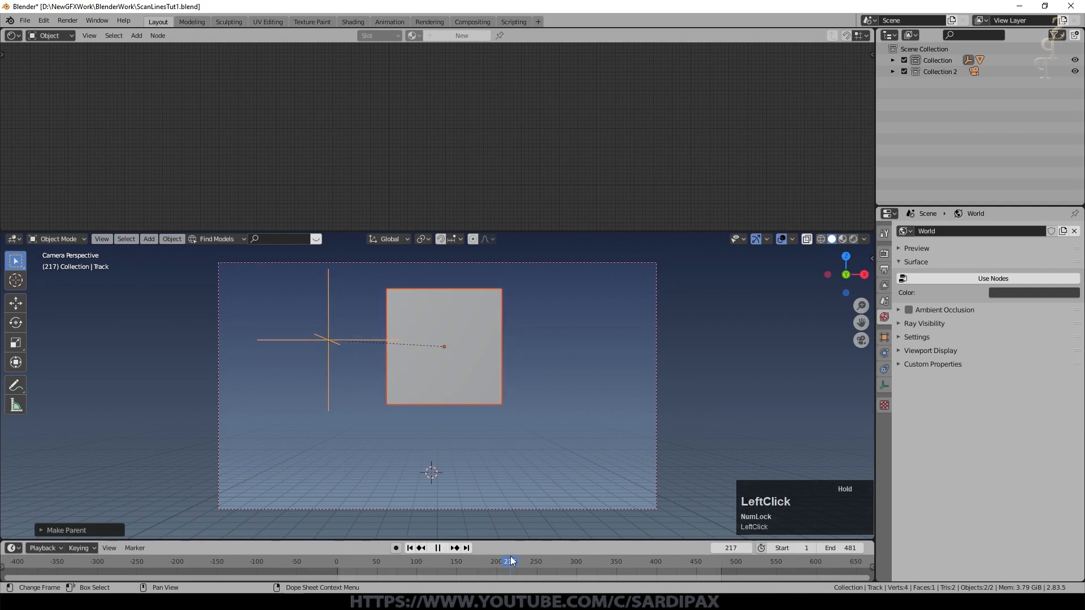
key("space")
left_click(443, 548)
left_click(361, 414)
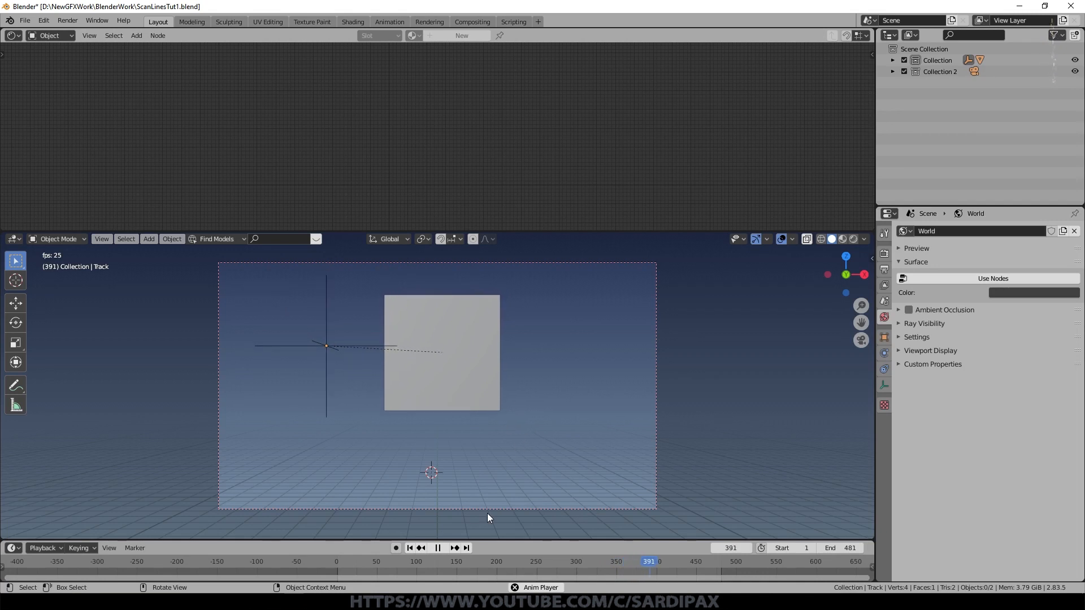
left_click(438, 548)
- Give the plane a new material and change its surface shader to Emission
left_click(466, 364)
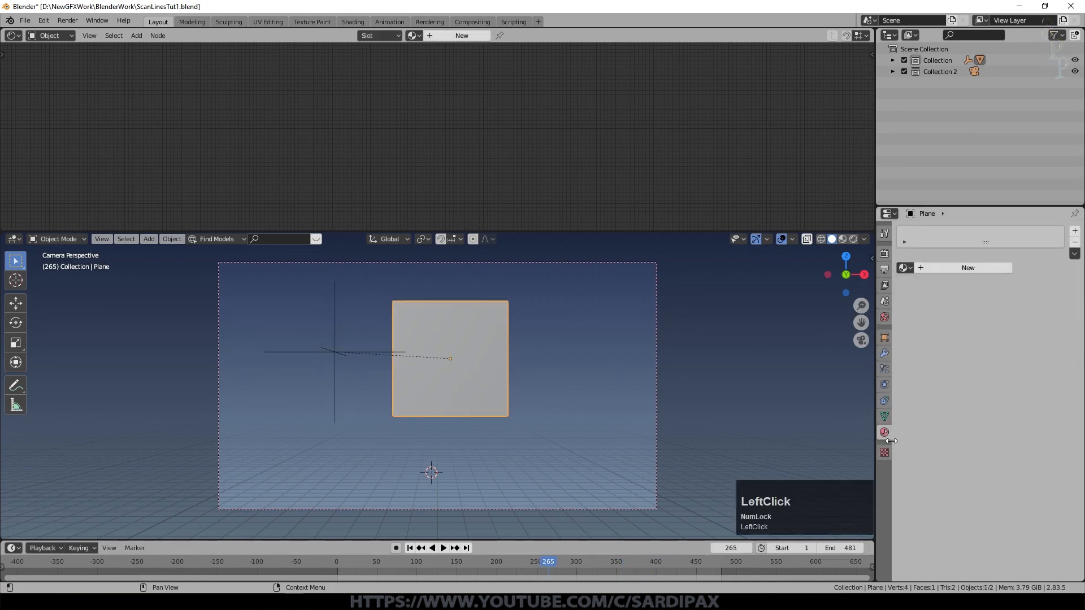
left_click(986, 270)
left_click(1022, 315)
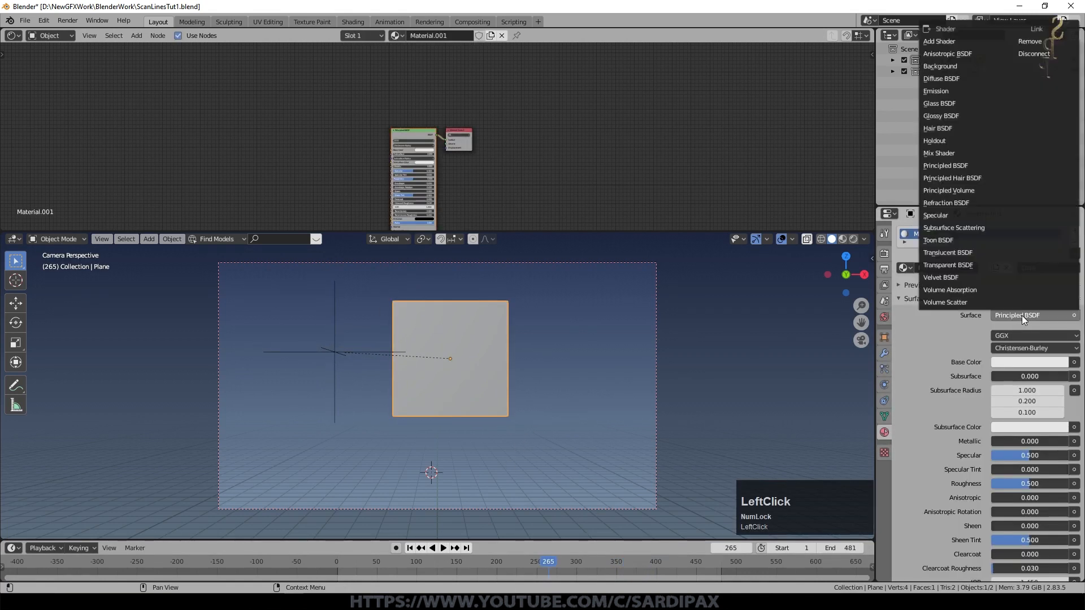
left_click(954, 93)
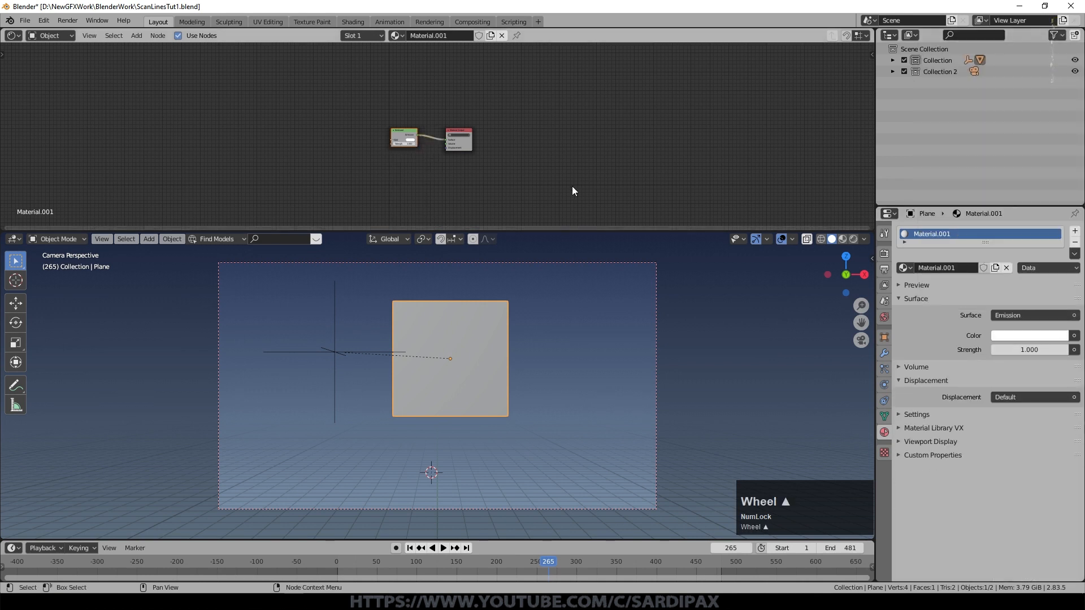
- Add an image sequence texture node to the plane's material and load SourceVid10001-0481.avi into it
scroll(572, 186, "up", 4)
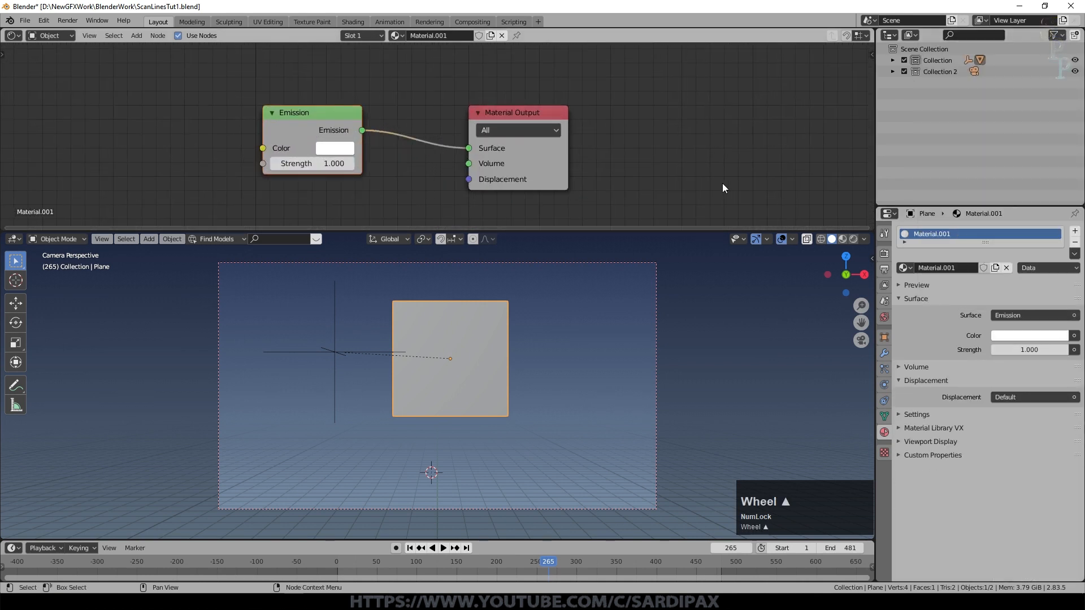
middle_click_drag(722, 188, 914, 184)
left_click(136, 35)
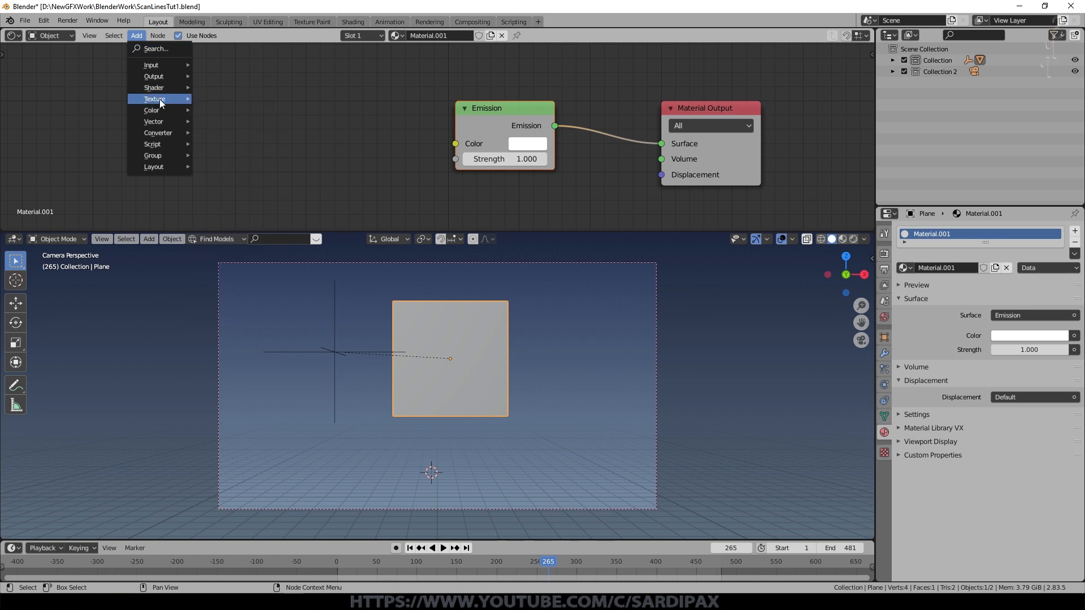
mouse_move(162, 99)
left_click(231, 106)
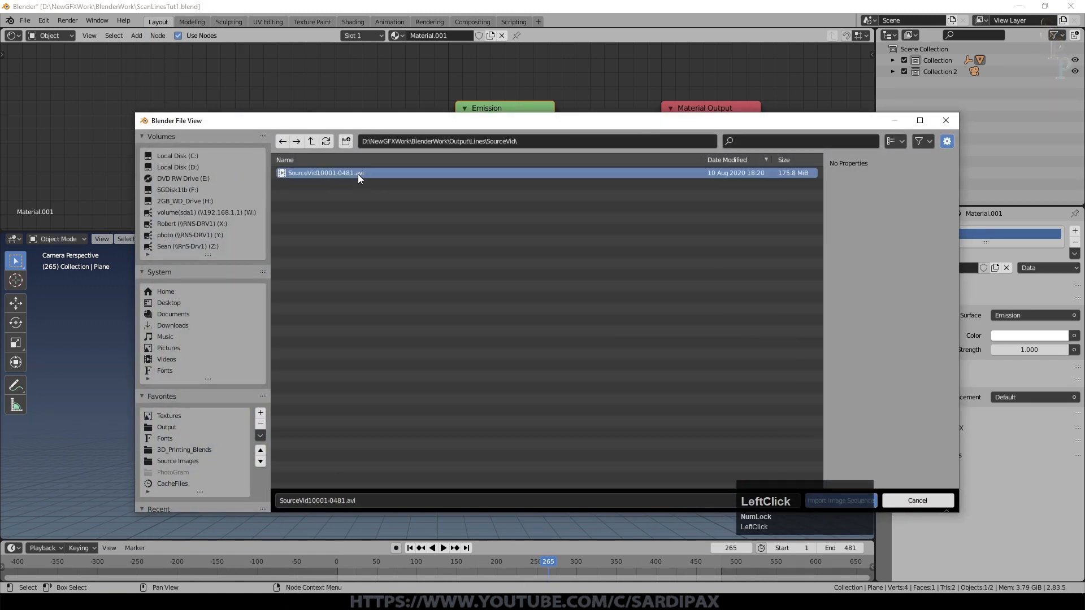
left_click(840, 500)
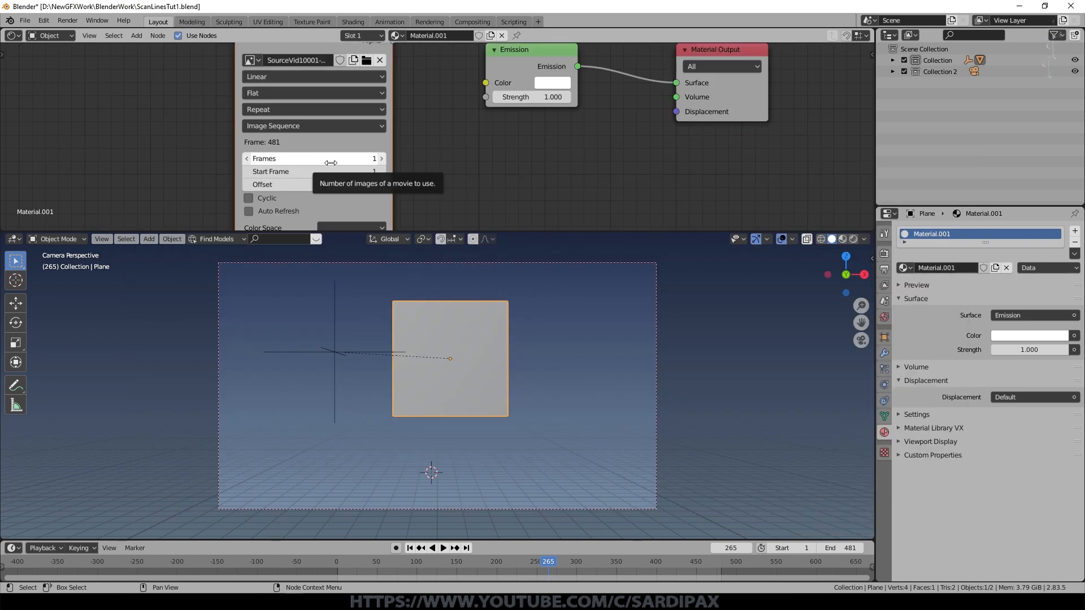
- Set the video texture to 481 frames with an offset of 0 and enable Auto Refresh
left_click(331, 163)
type("48")
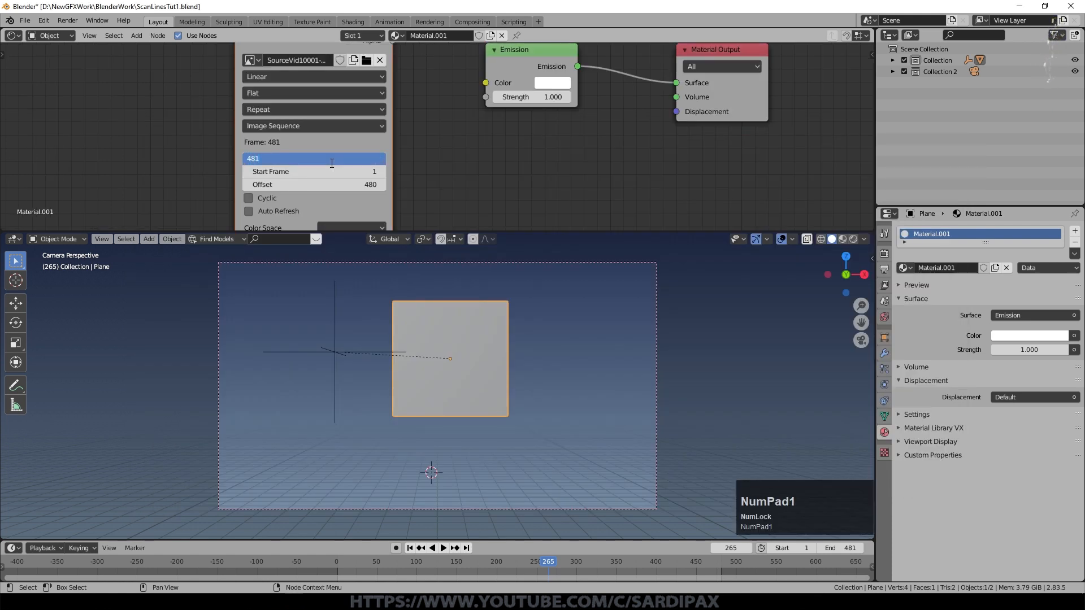
key("Return")
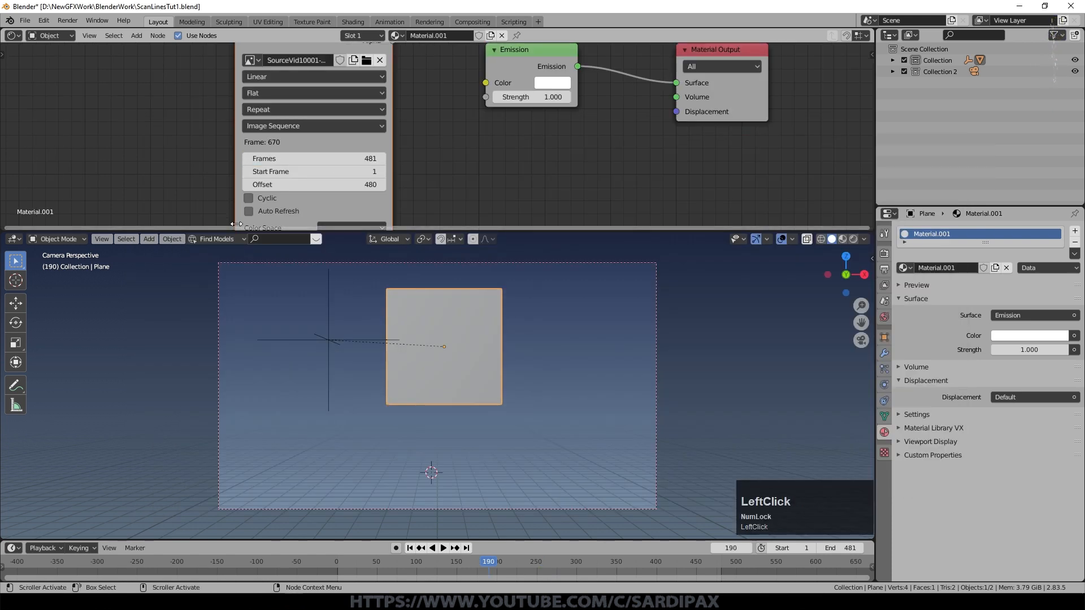
left_click(249, 213)
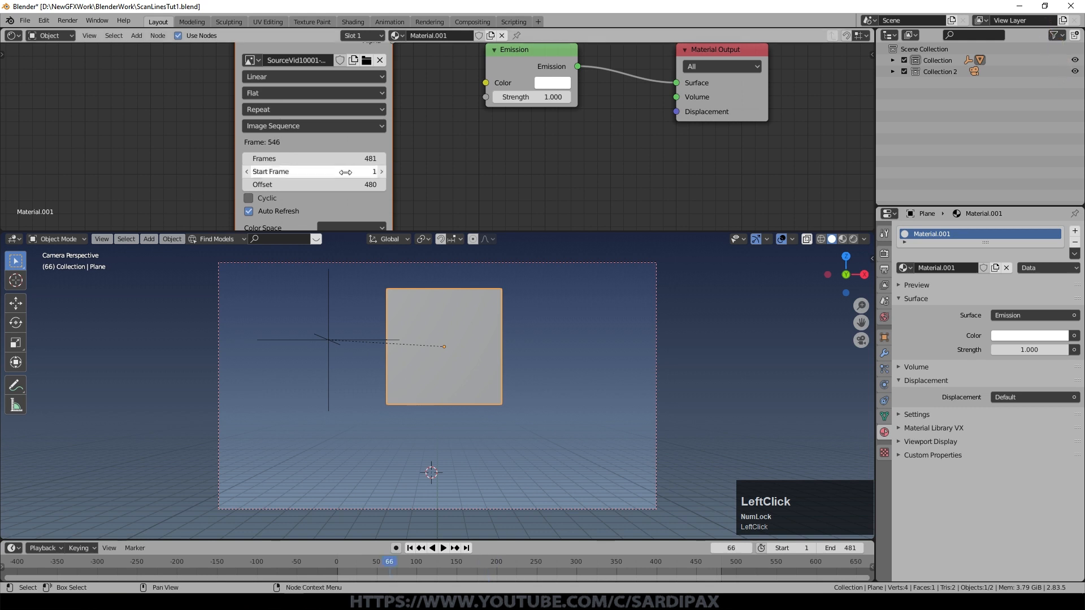
left_click(338, 184)
type("0")
key("Return")
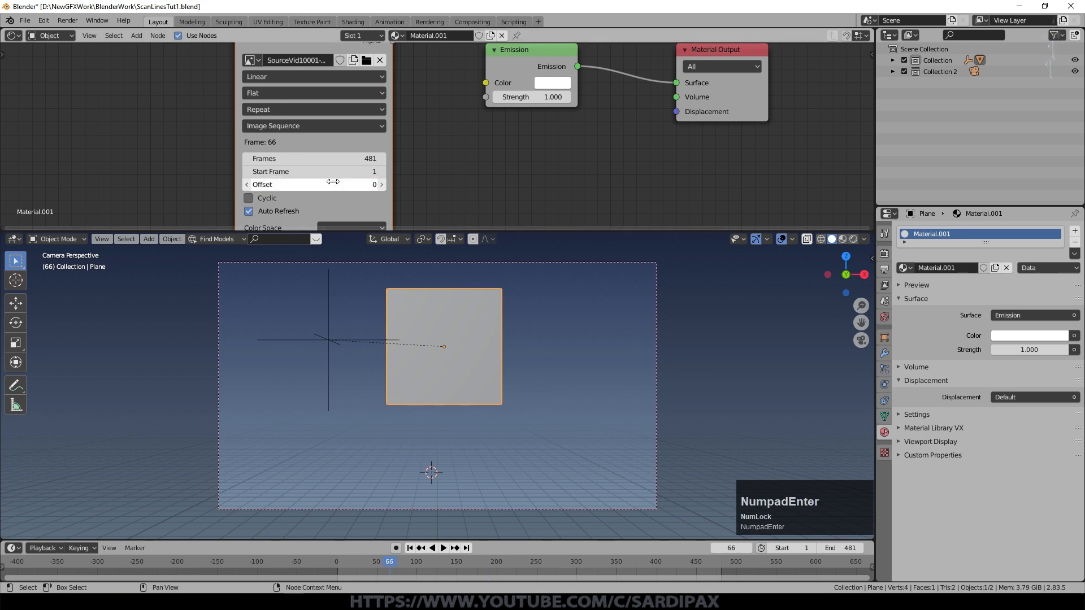
- Connect the video texture's Color to the Emission Color and feed its Vector from a new Texture Coordinate node's Window output
middle_click_drag(426, 114, 410, 156)
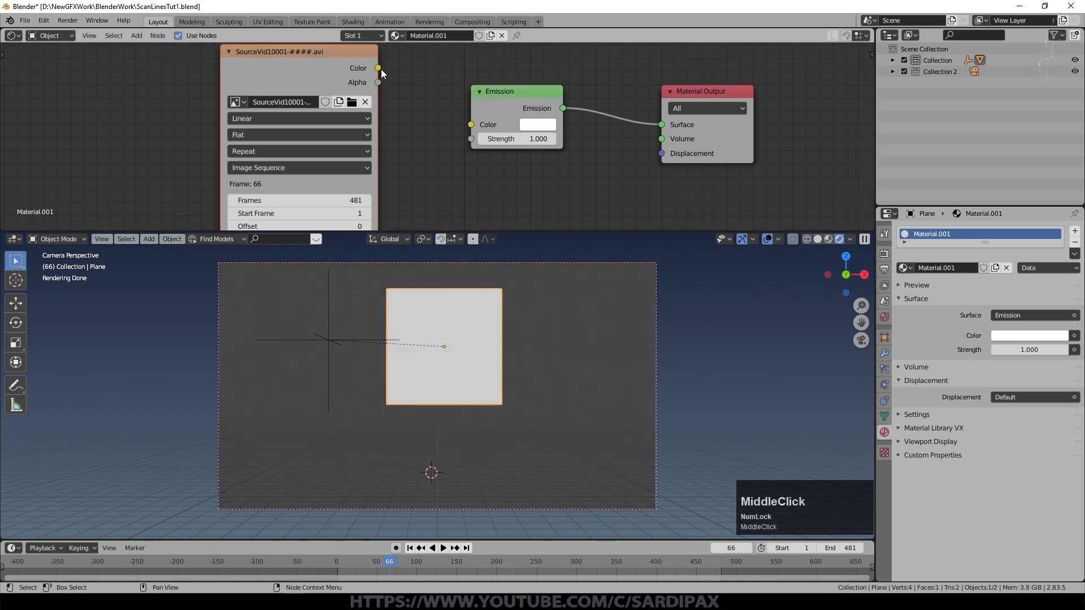
left_click_drag(381, 68, 466, 125)
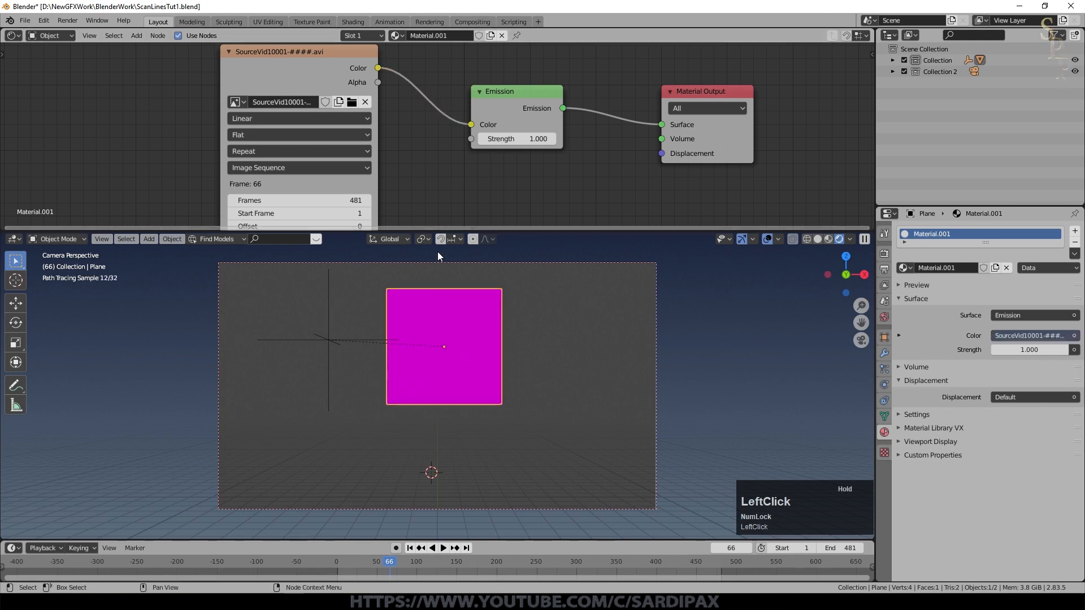
left_click(137, 35)
mouse_move(144, 66)
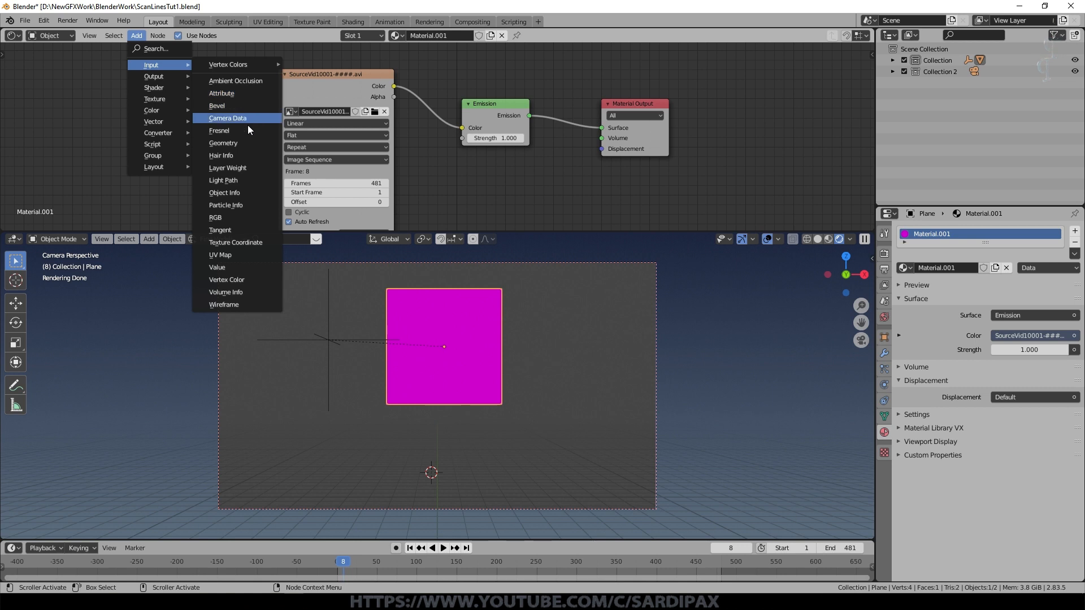
left_click(236, 241)
left_click_drag(248, 170, 265, 161)
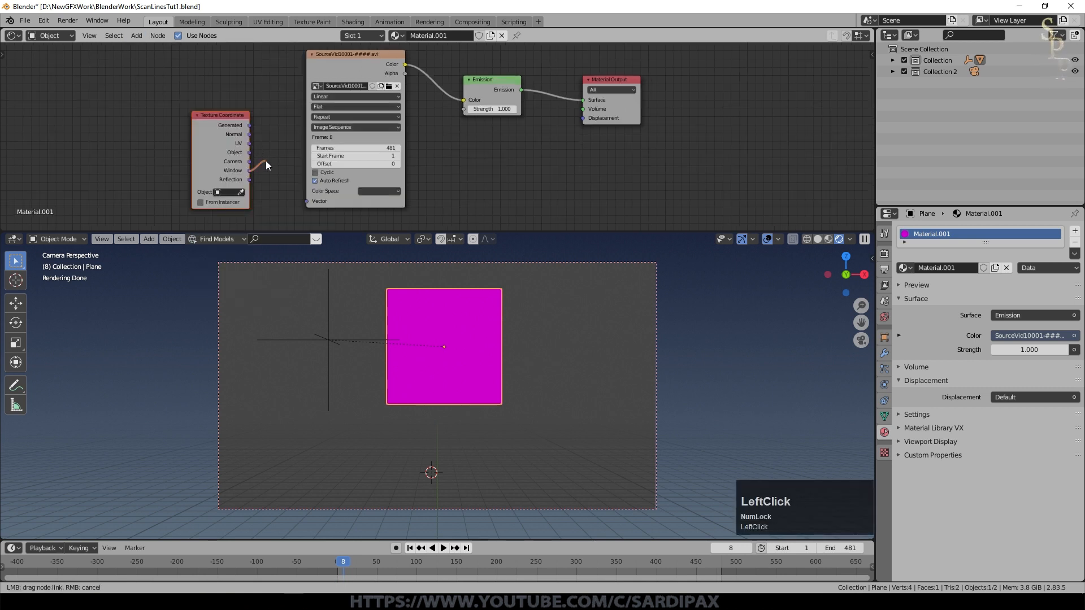
left_click_drag(310, 204, 310, 205)
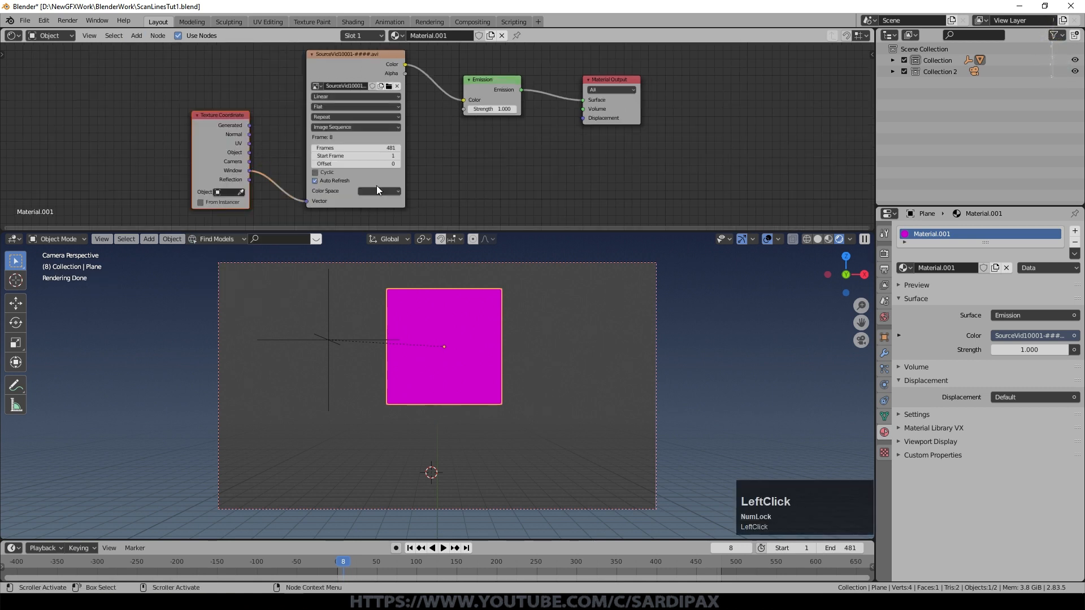
- Change the video texture's source to Movie and its extension to Clip, and scrub the timeline to check the footage on the plane
left_click(374, 127)
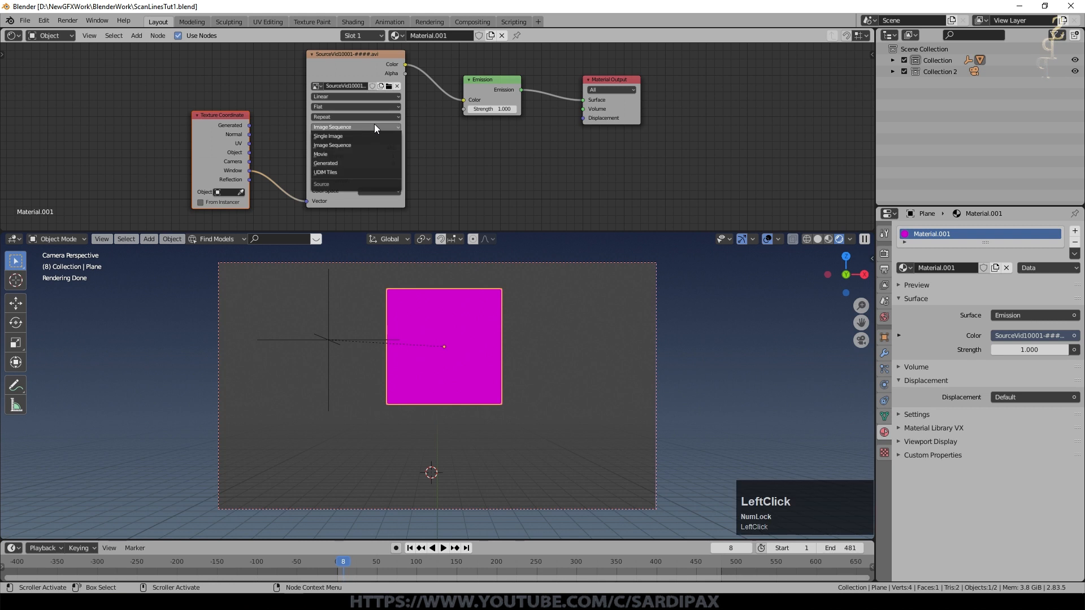
left_click(367, 153)
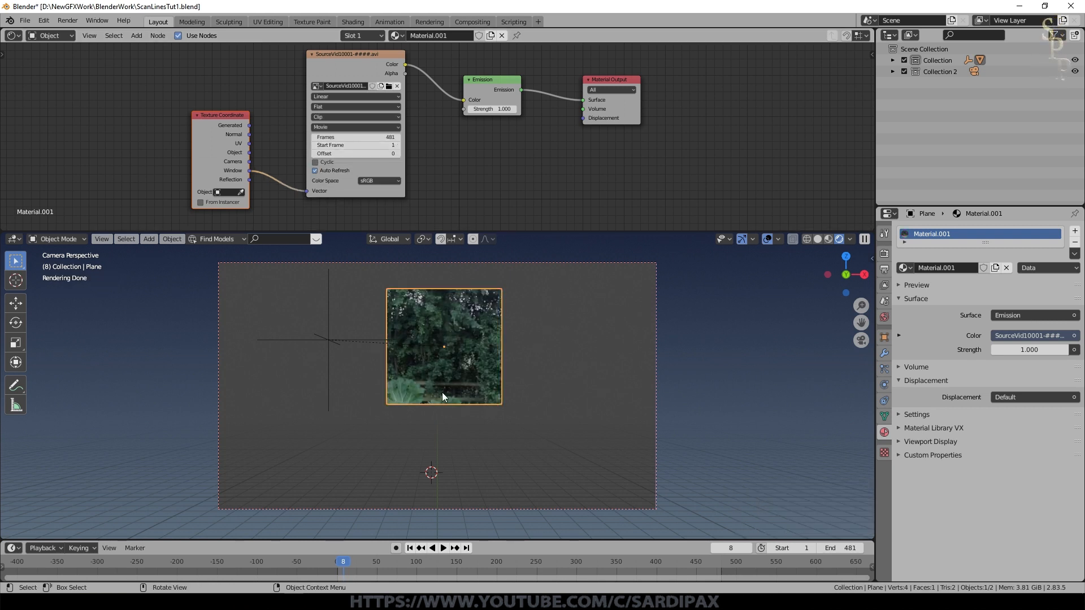
scroll(567, 388, "up", 2)
mouse_move(362, 564)
left_mouse_down()
mouse_move(416, 561)
mouse_move(343, 567)
mouse_move(374, 570)
left_mouse_up()
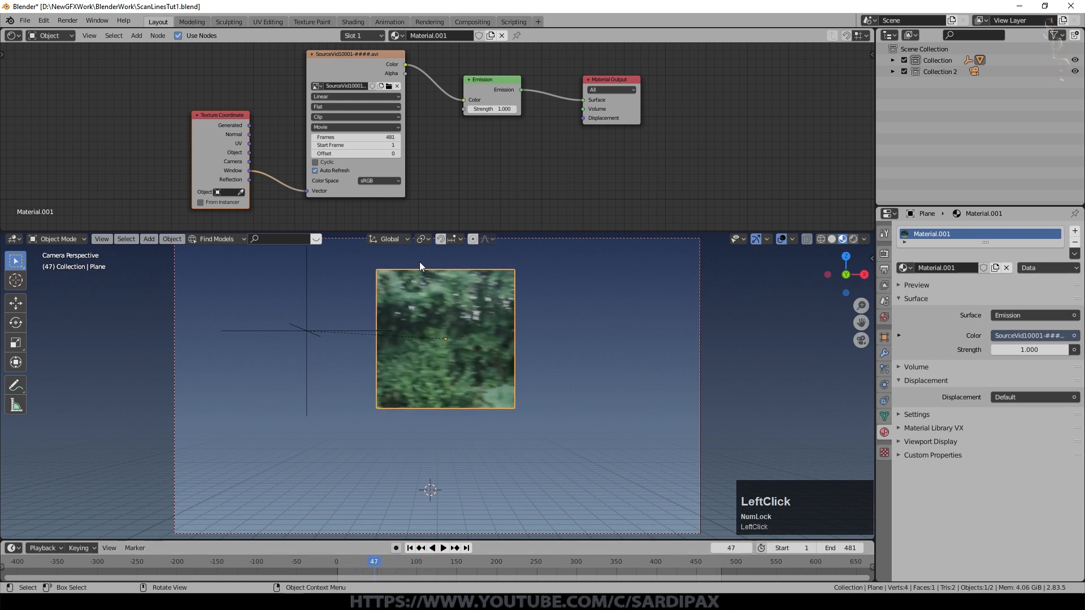
mouse_move(379, 564)
left_mouse_down()
mouse_move(667, 570)
mouse_move(370, 569)
mouse_move(576, 570)
mouse_move(540, 577)
mouse_move(408, 558)
mouse_move(574, 561)
left_mouse_up()
left_click(853, 239)
left_click(828, 239)
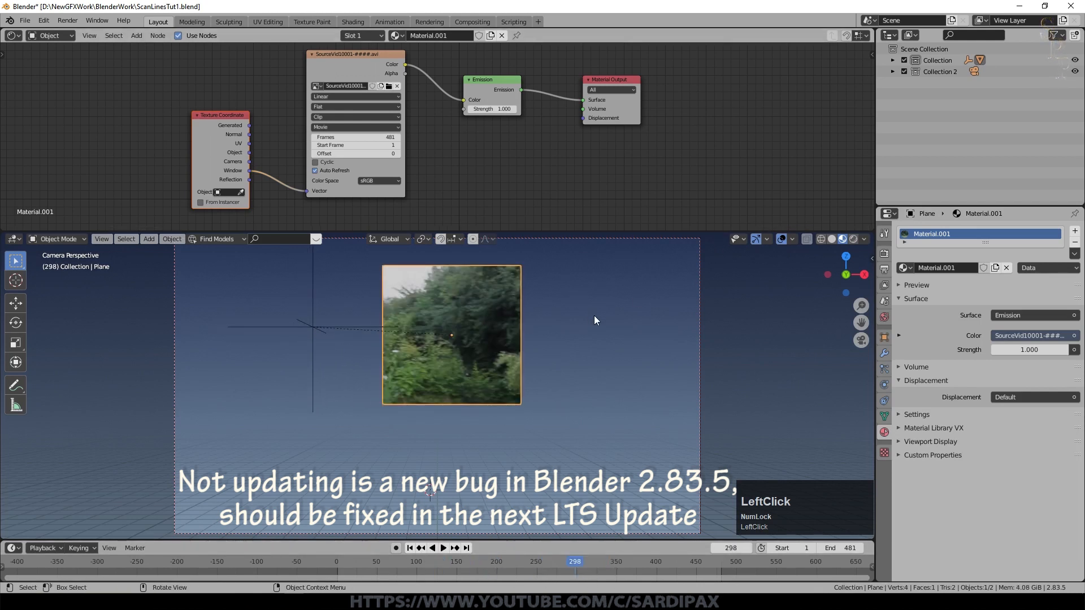
- Set the plane material's pass index to 1
left_click(921, 414)
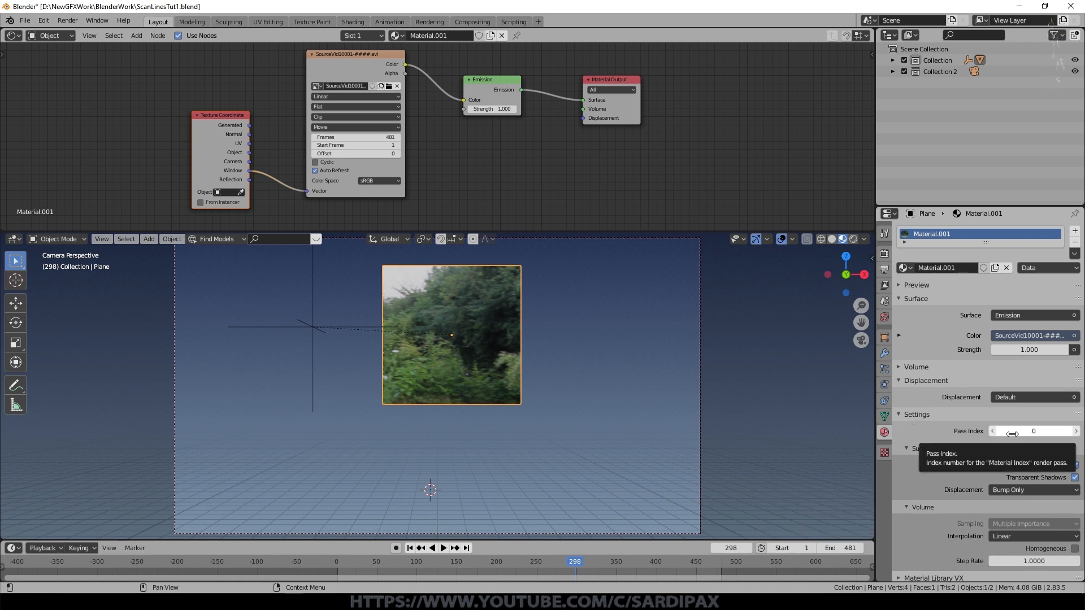
left_click(1075, 431)
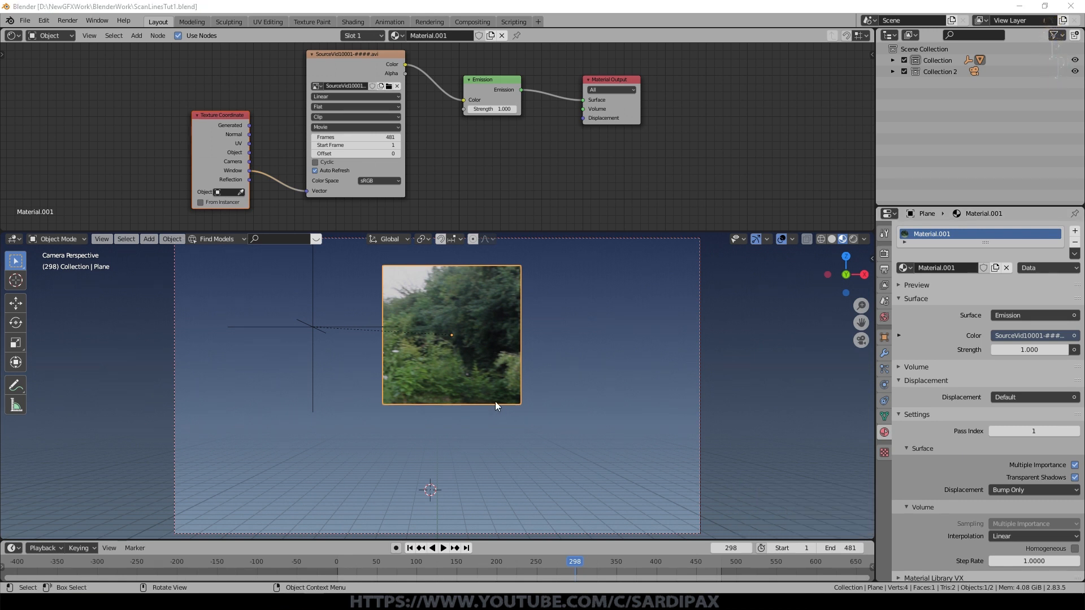
- Switch the shader node area to the Compositor and render frame 298
left_click(14, 35)
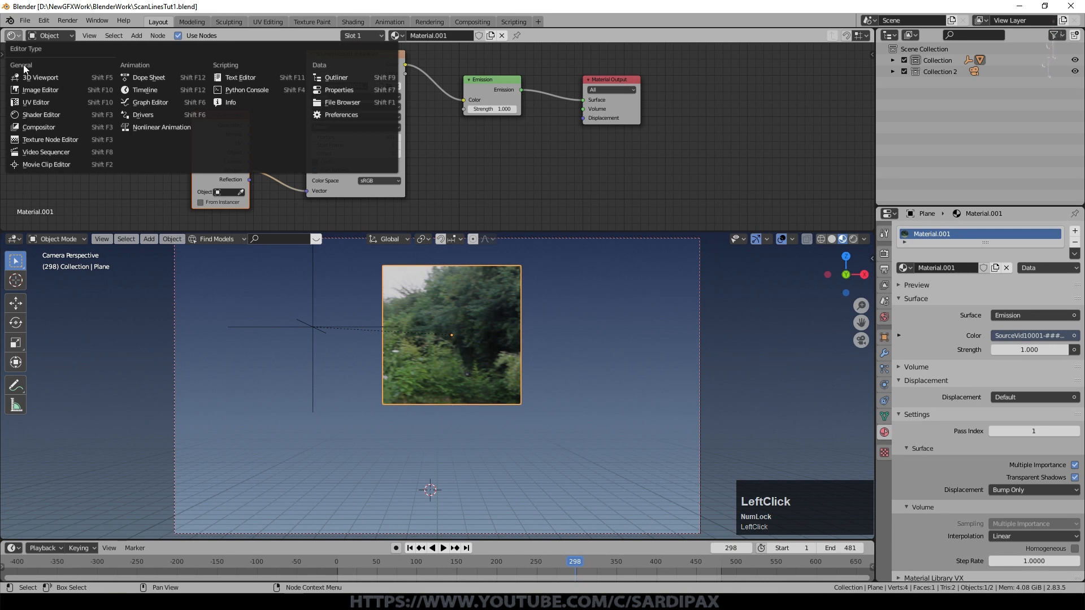
left_click(38, 127)
key("F12")
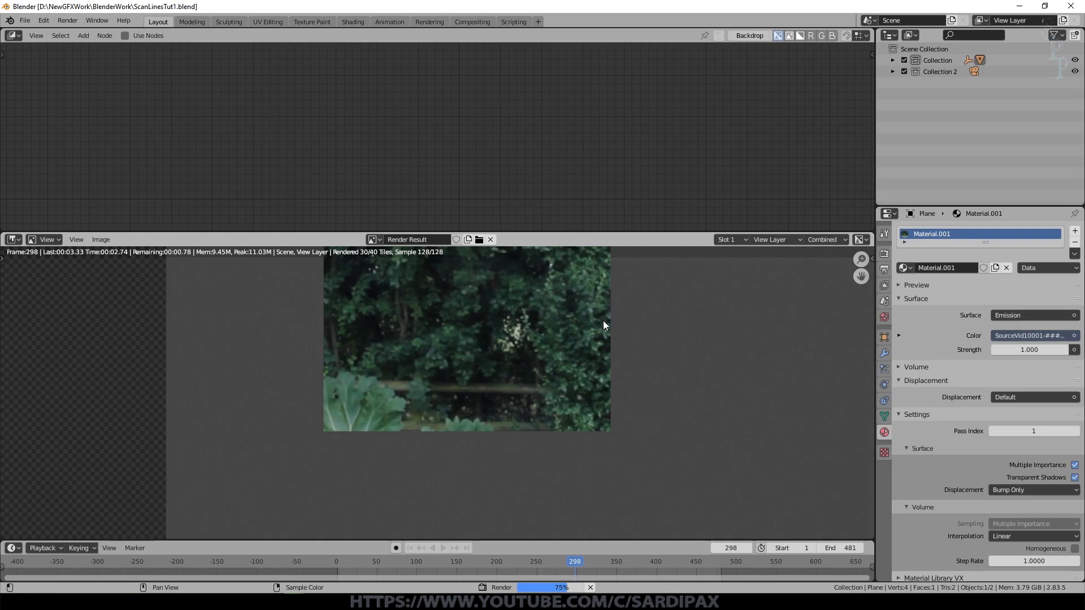
scroll(636, 346, "down", 2)
scroll(636, 347, "down", 2)
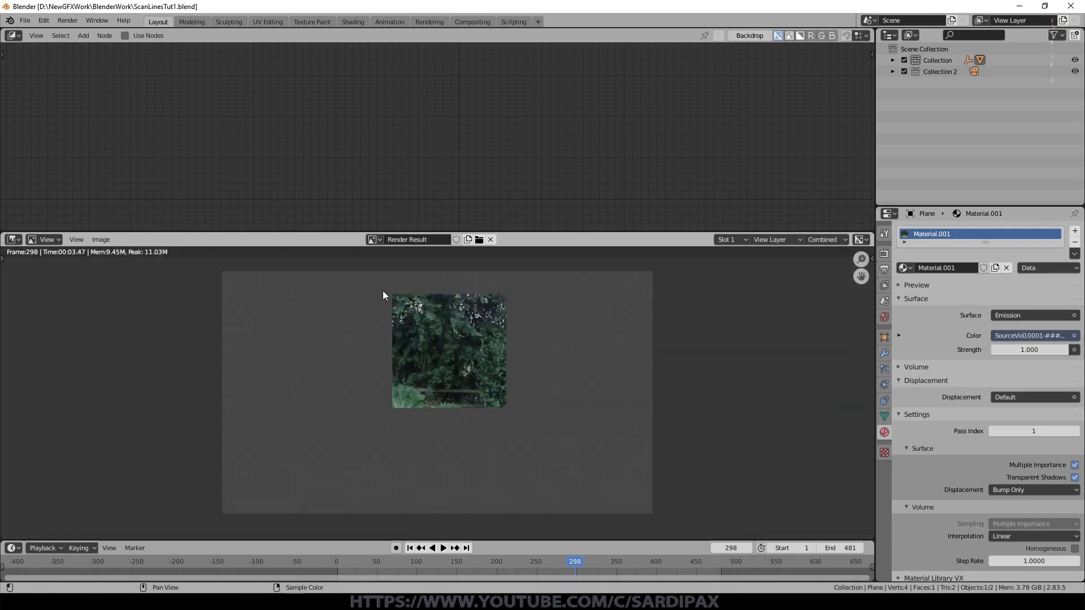
- Enable the Material Index pass for the view layer and render the frame again
left_click(884, 253)
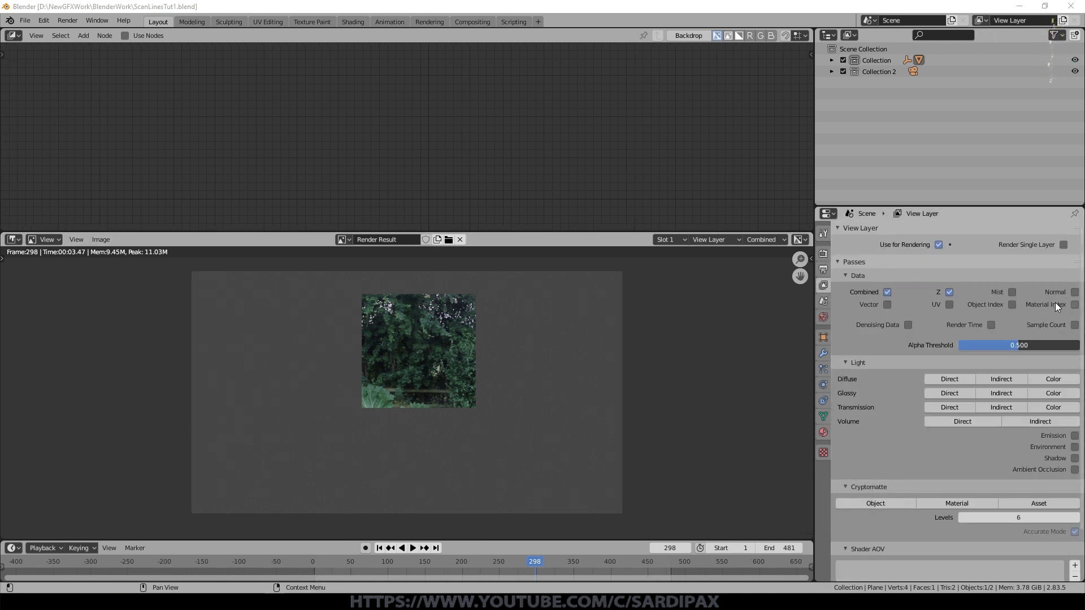
left_click(1074, 306)
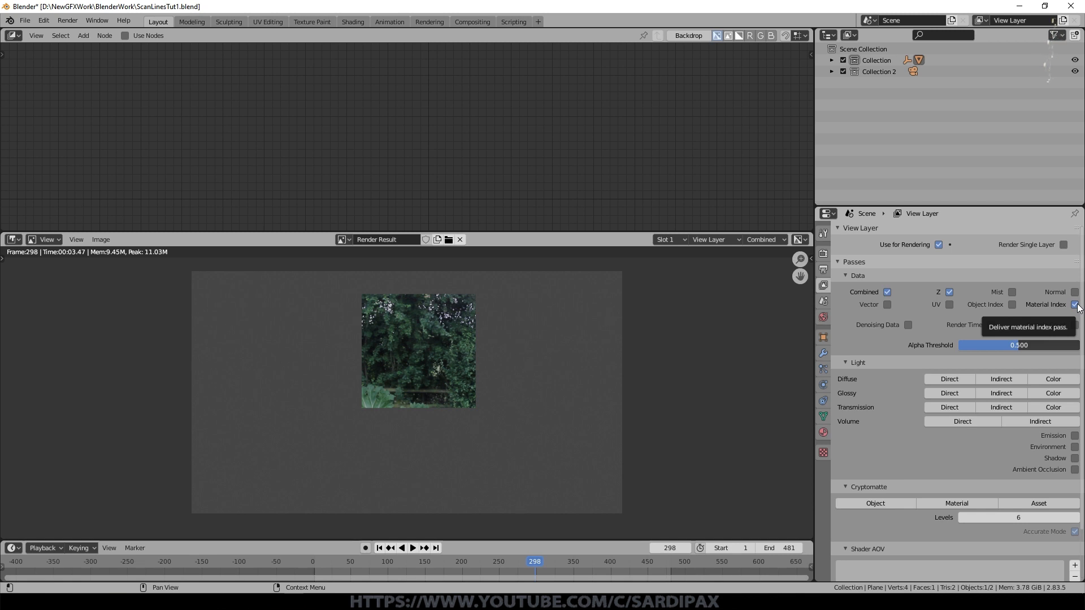
key("F12")
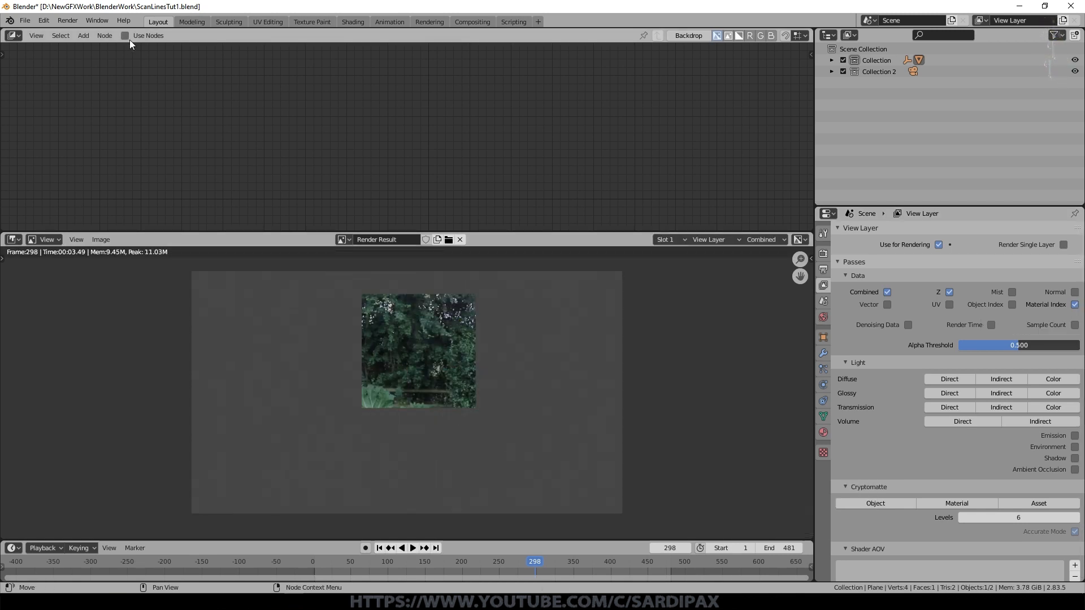
- Turn on compositing nodes and spread the Render Layers and Composite nodes apart to make room between them
left_click(125, 35)
middle_click_drag(579, 107, 496, 141)
scroll(496, 141, "down", 1)
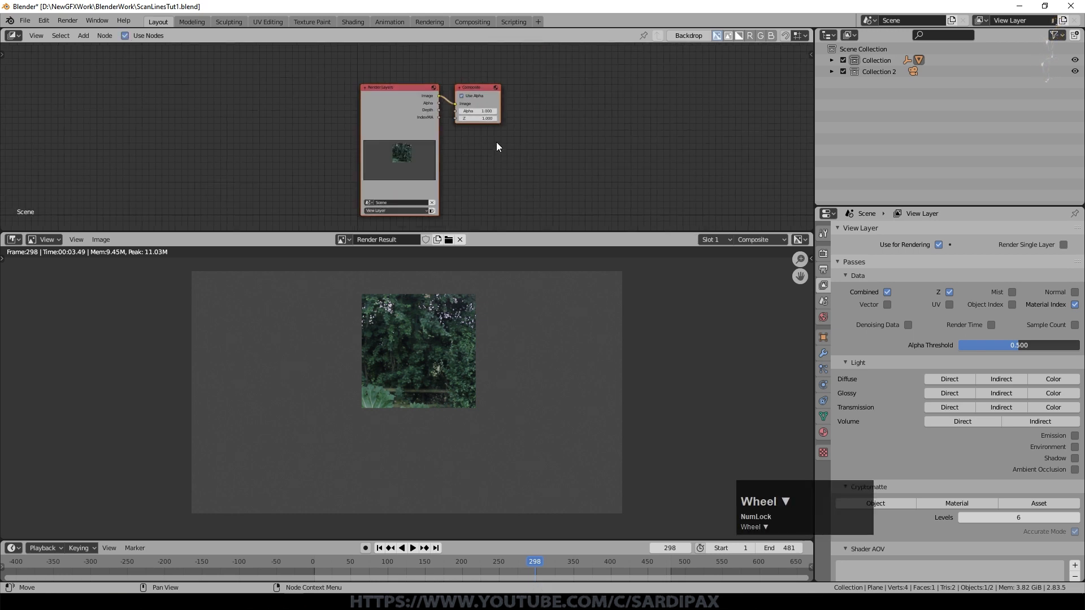
scroll(497, 143, "up", 1)
left_click(508, 151)
left_click_drag(418, 75, 318, 80)
left_click_drag(500, 74, 628, 70)
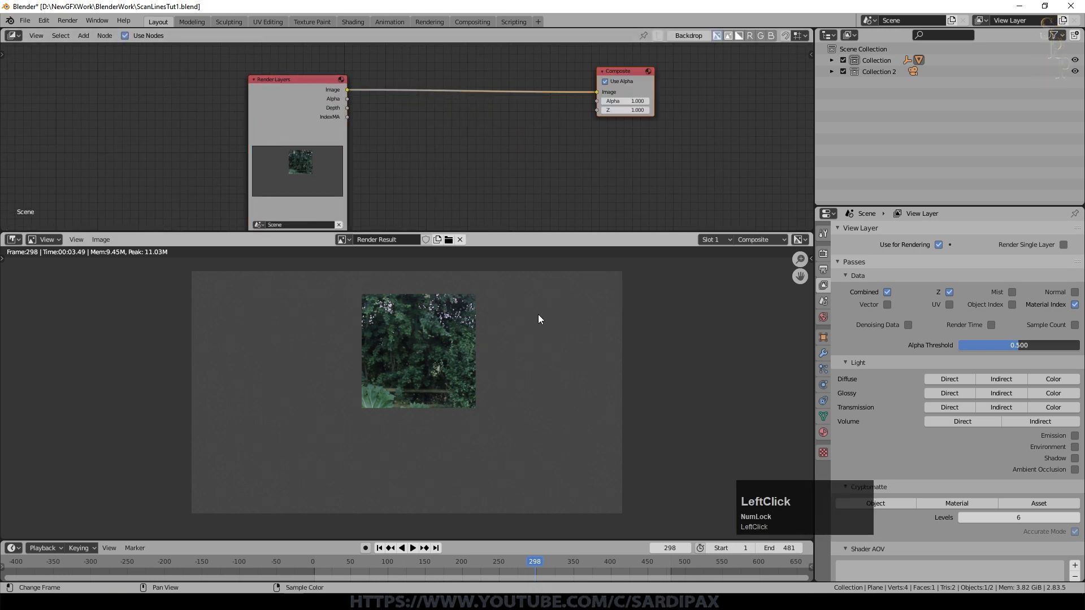
- Enlarge the compositor node area by lowering its border with the render preview
scroll(540, 249, "up", 1)
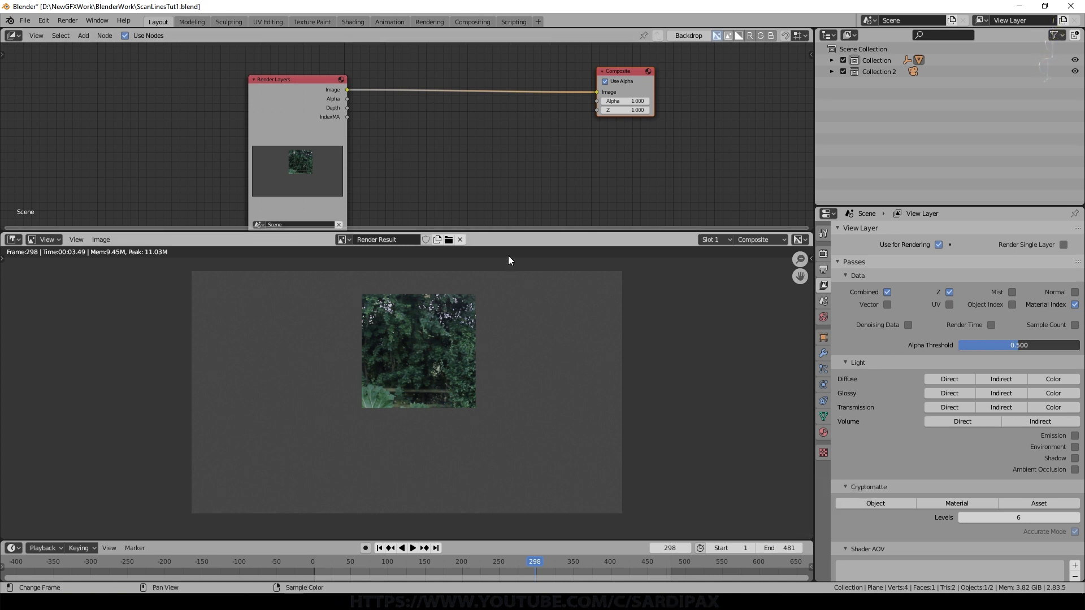
left_click_drag(500, 231, 501, 278)
scroll(521, 330, "down", 3)
scroll(518, 339, "down", 1)
scroll(519, 342, "up", 1)
scroll(519, 344, "down", 2)
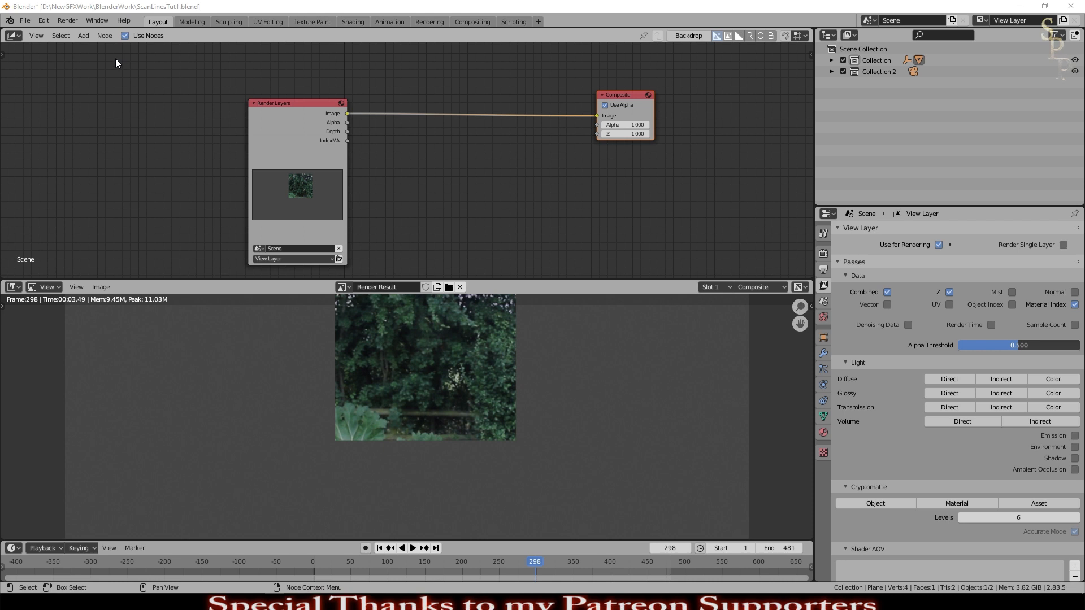
- Add an Image input node beside the Render Layers node and load HorizLines1080p1.png into it
key("shift+a")
mouse_move(115, 63)
left_click(185, 104)
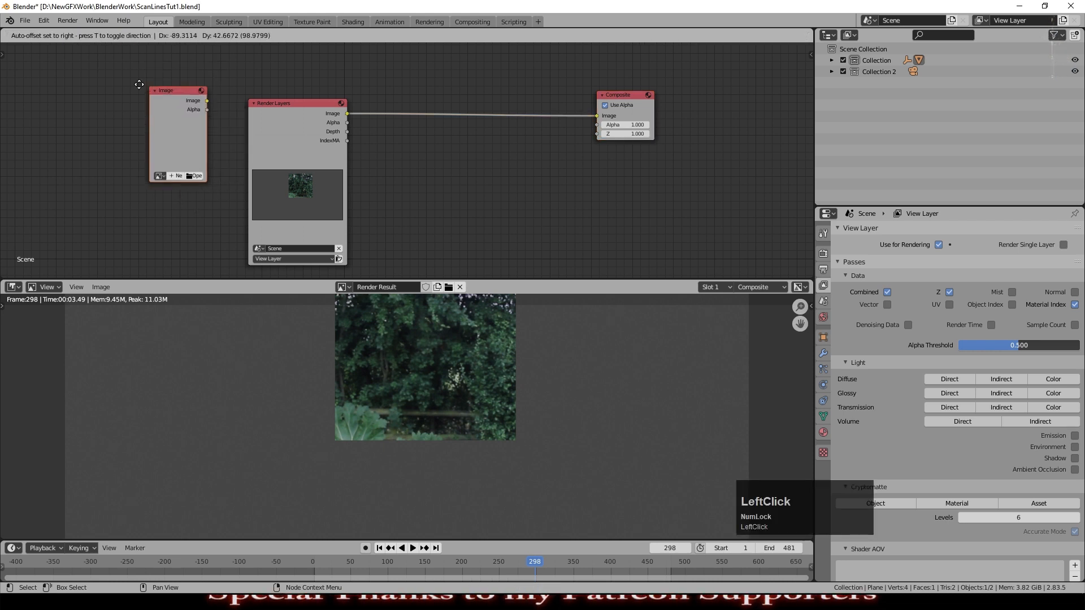
left_click(68, 65)
left_click(124, 157)
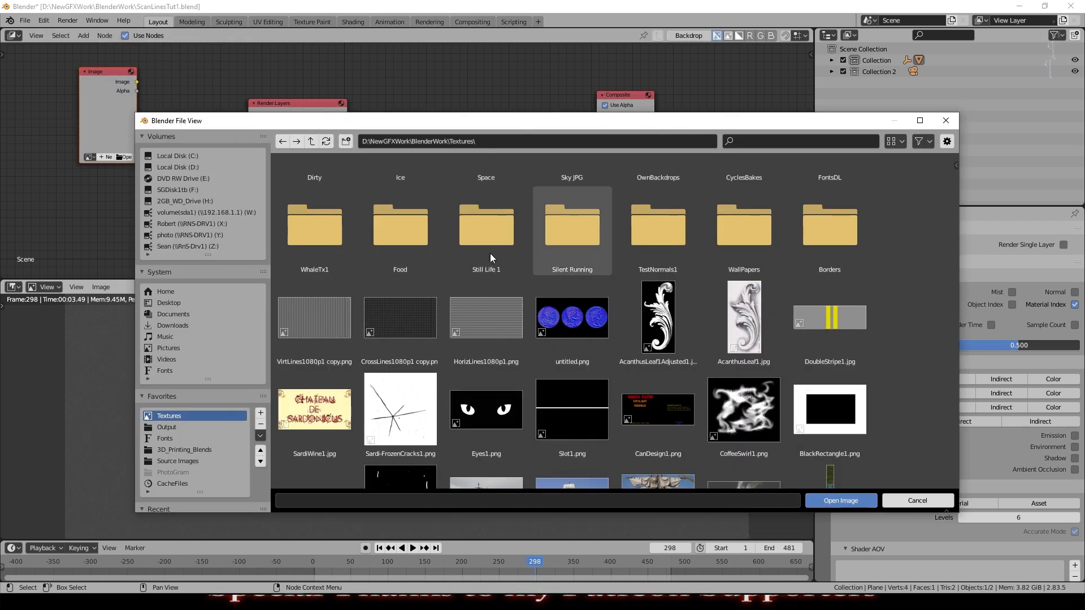
left_click(502, 321)
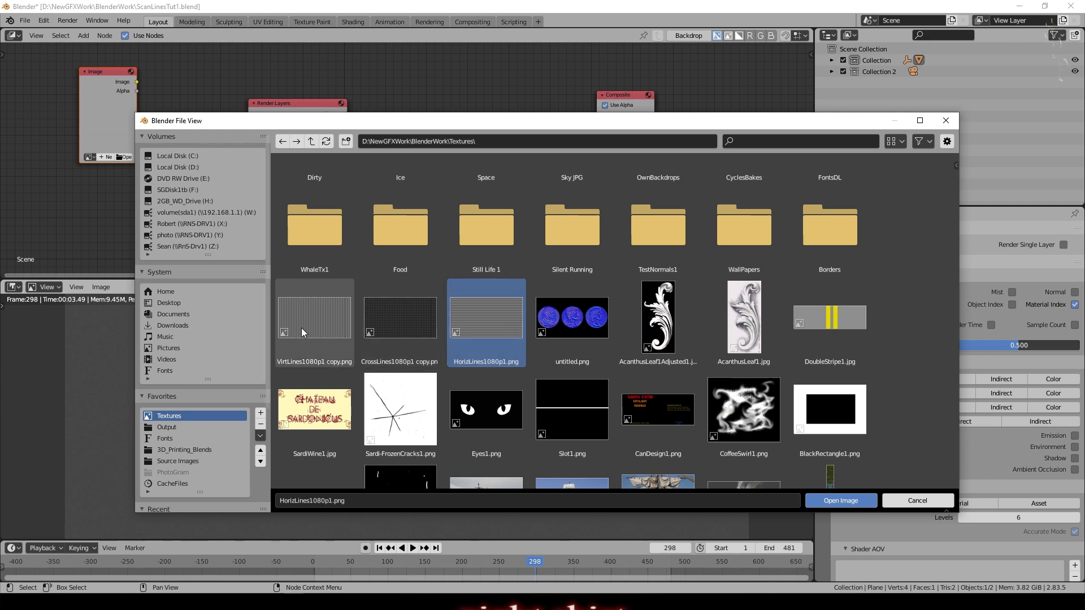
double_click(513, 316)
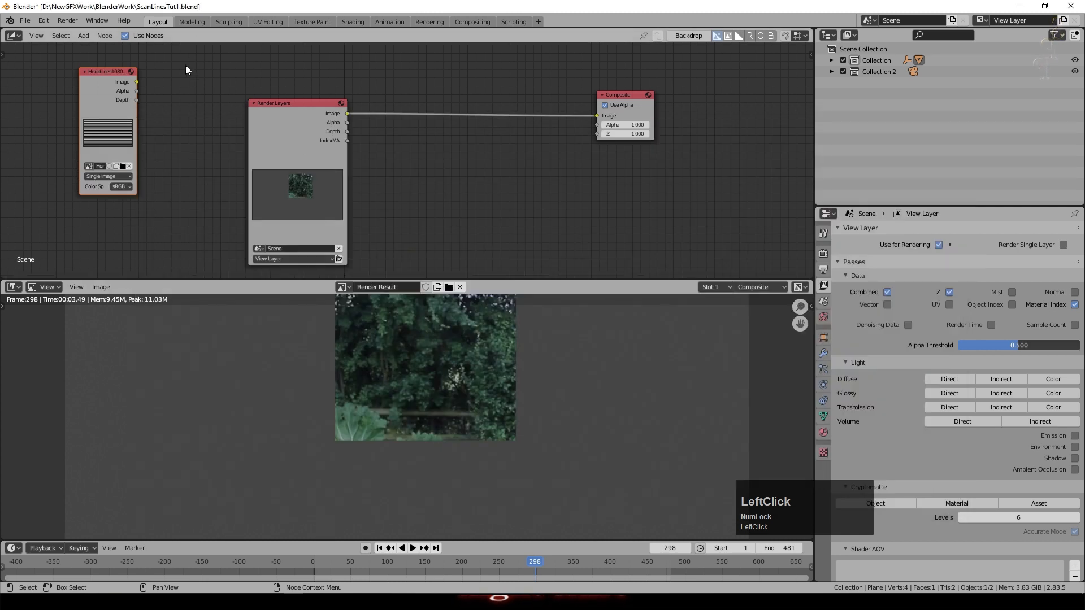
- Link the line image node's Image output to the Composite node's Image input
left_click_drag(137, 82, 598, 113)
scroll(577, 371, "down", 1)
scroll(542, 371, "up", 1)
scroll(525, 339, "down", 1)
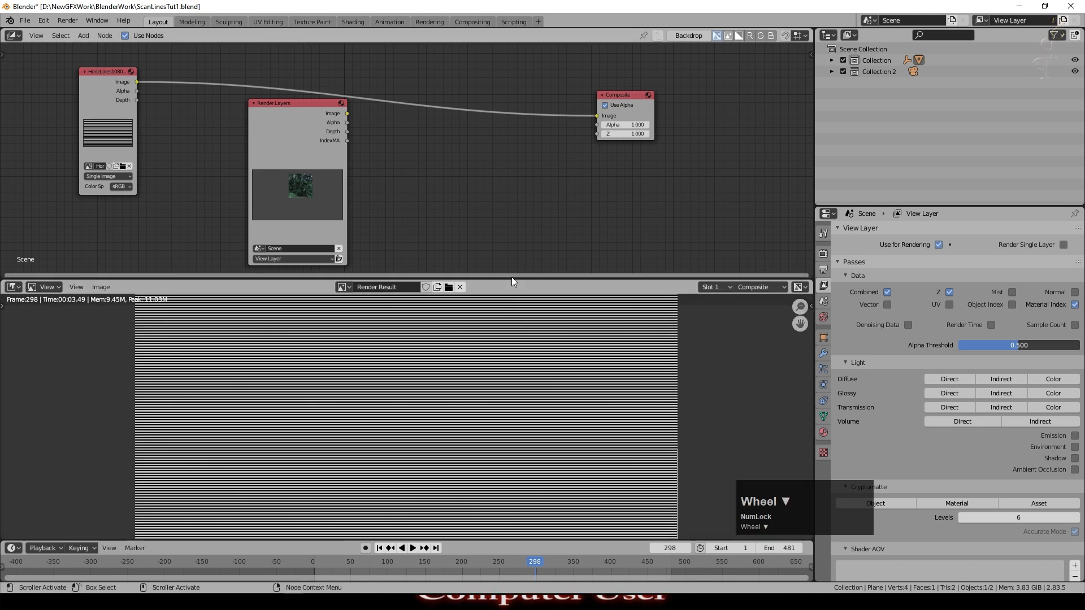
- Enlarge the render preview and examine the horizontal line pattern up close and as a whole
left_click_drag(512, 277, 513, 161)
scroll(528, 283, "up", 2)
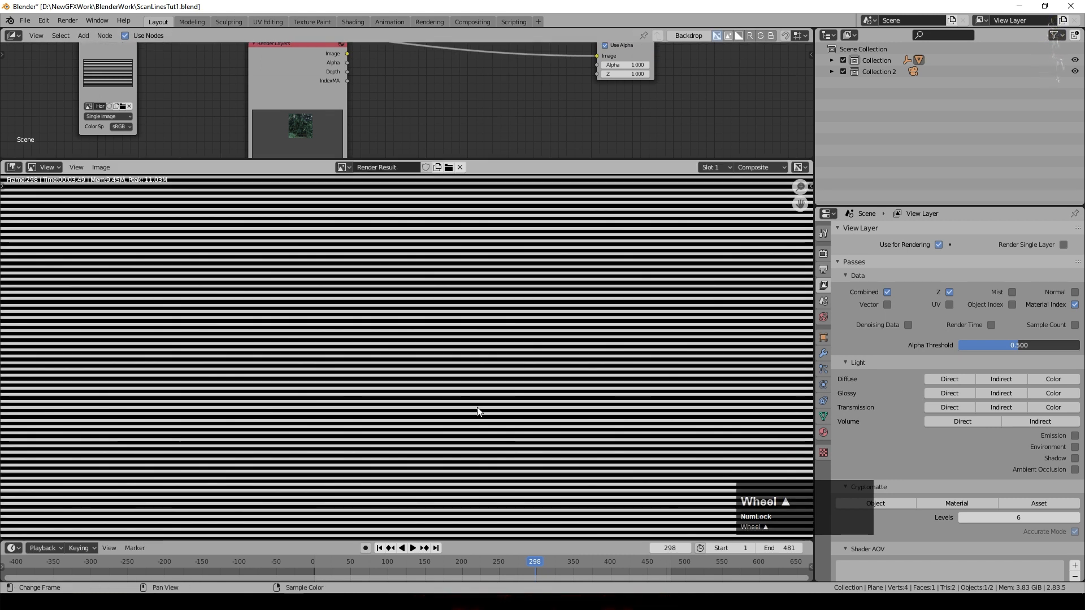
scroll(480, 367, "up", 3)
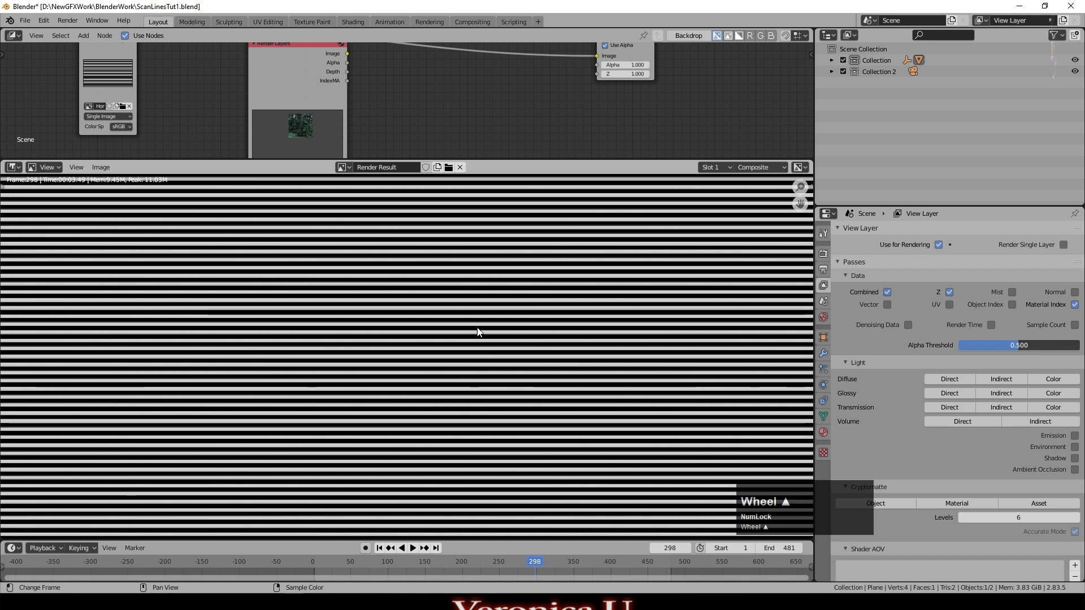
scroll(494, 338, "up", 4)
scroll(509, 339, "down", 3)
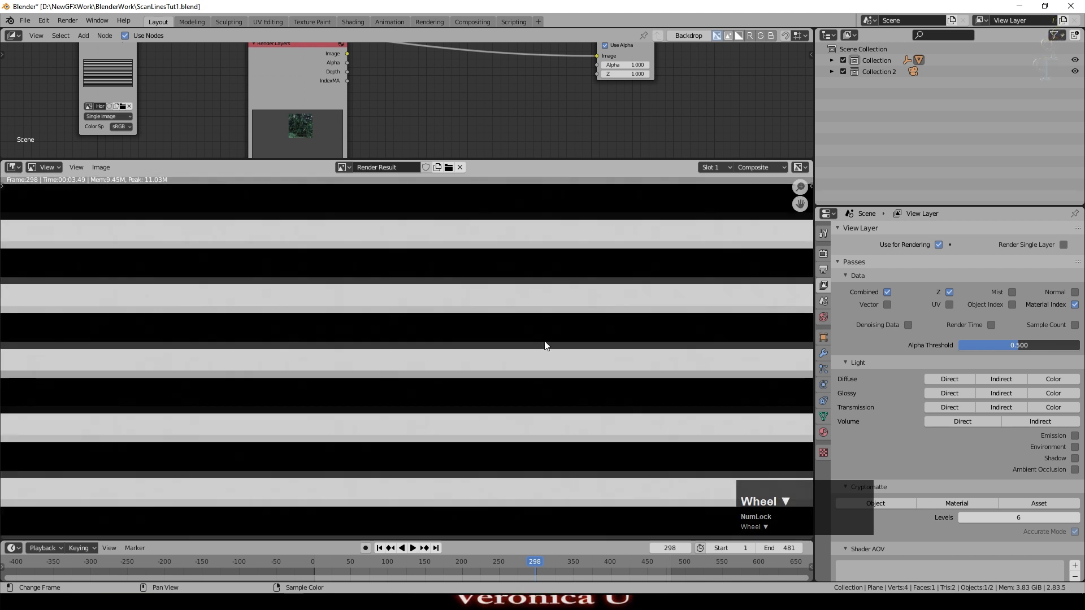
scroll(519, 345, "up", 2)
scroll(418, 379, "down", 2)
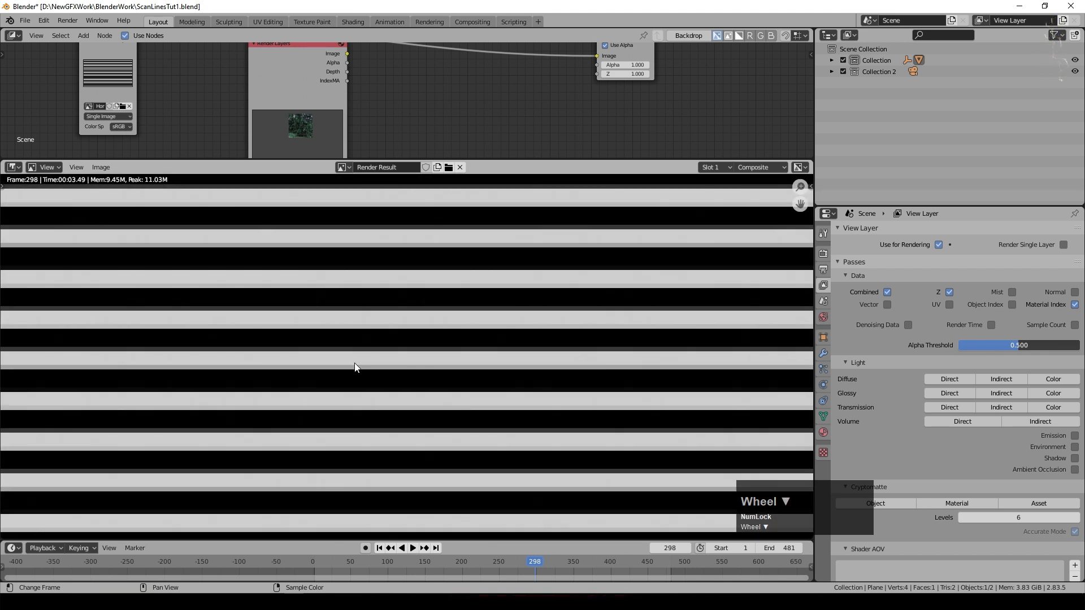
scroll(609, 242, "down", 4)
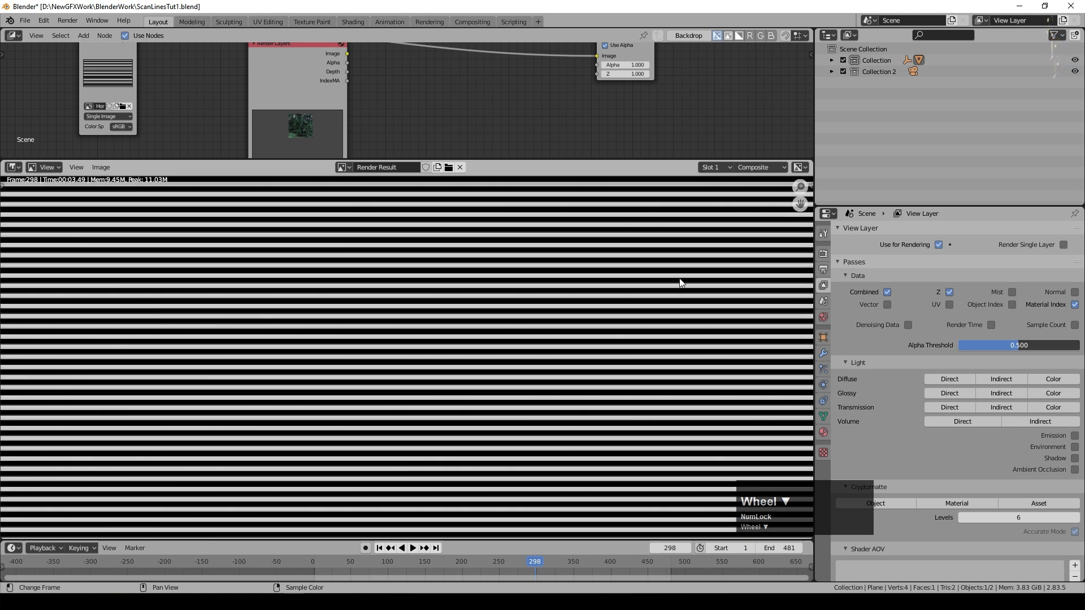
scroll(741, 279, "down", 2)
scroll(539, 315, "down", 4)
scroll(523, 255, "up", 2)
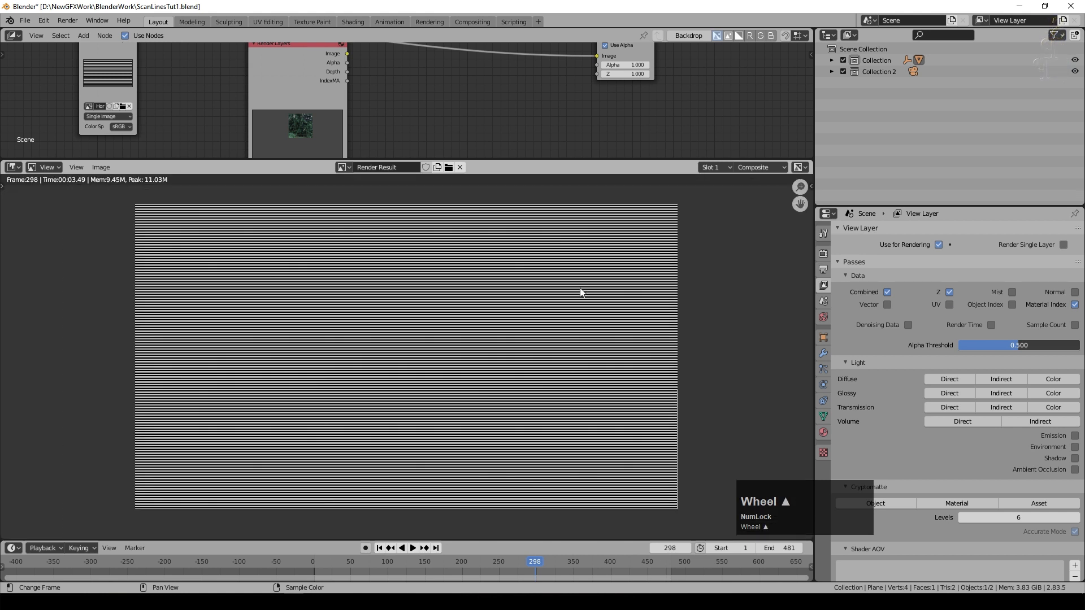
- Reconnect the Render Layers Image output to the Composite node and centre the plane in the render preview
left_click_drag(346, 121, 596, 123)
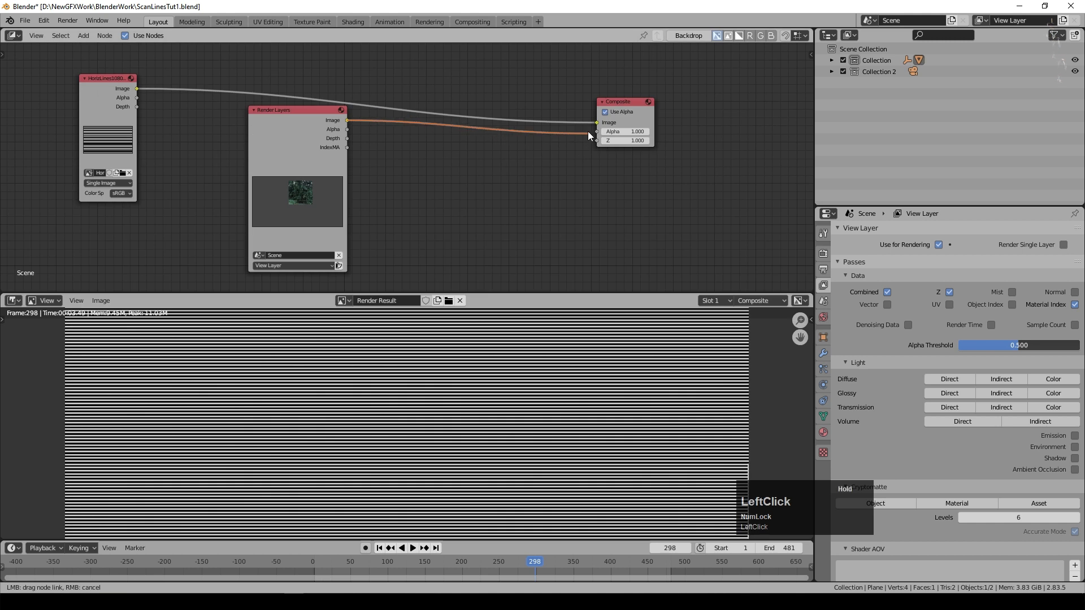
scroll(494, 169, "down", 1)
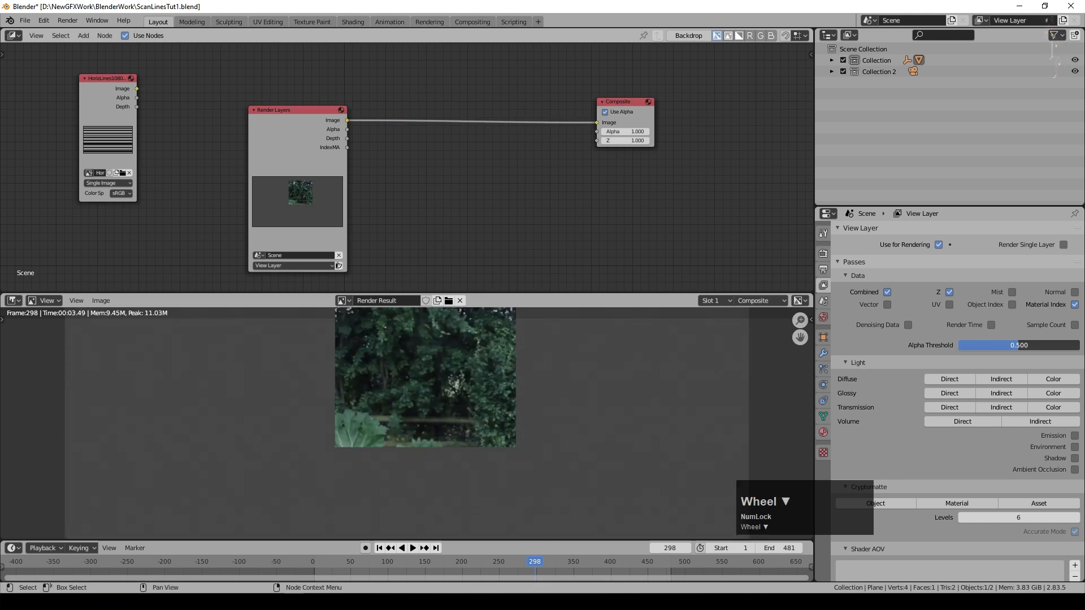
middle_click_drag(587, 390, 576, 455, "shift")
scroll(576, 456, "up", 1, "shift")
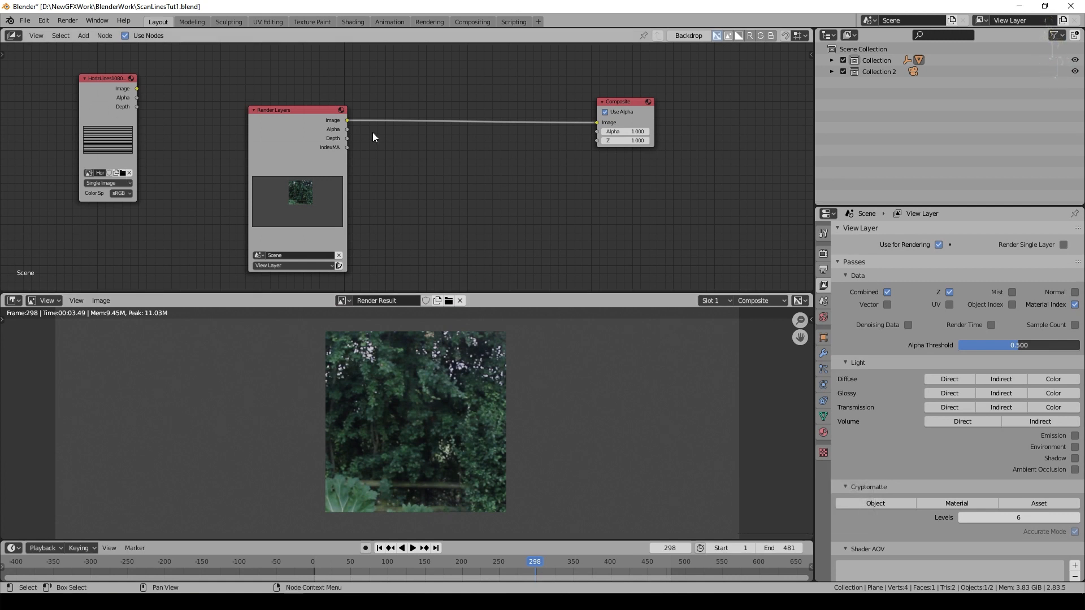
- Add a Transform distort node beside the line image node and link the line image to its Image input
left_click(82, 35)
mouse_move(104, 144)
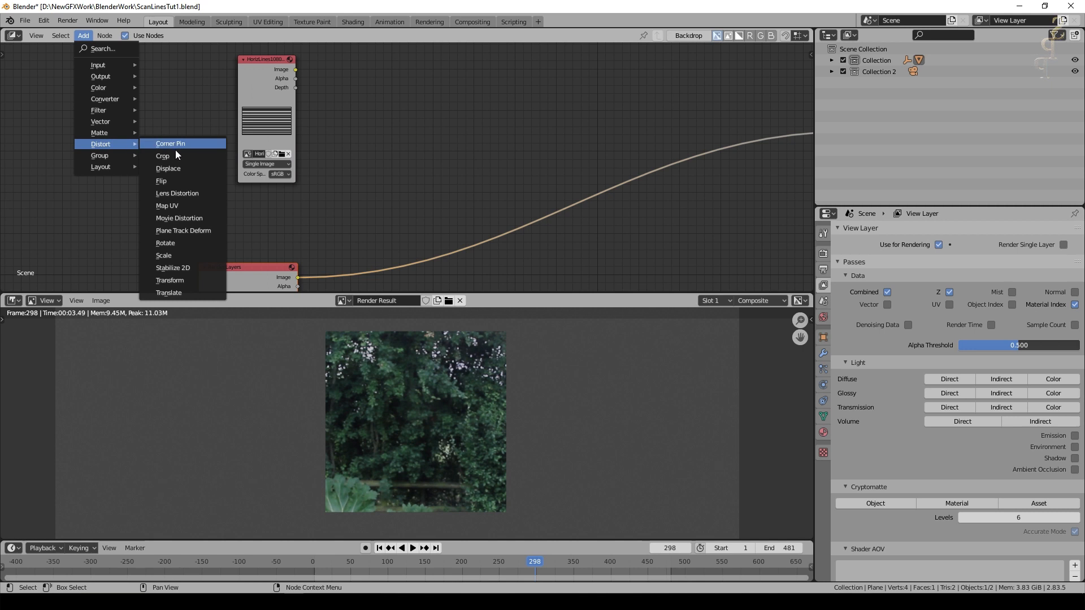
left_click(181, 279)
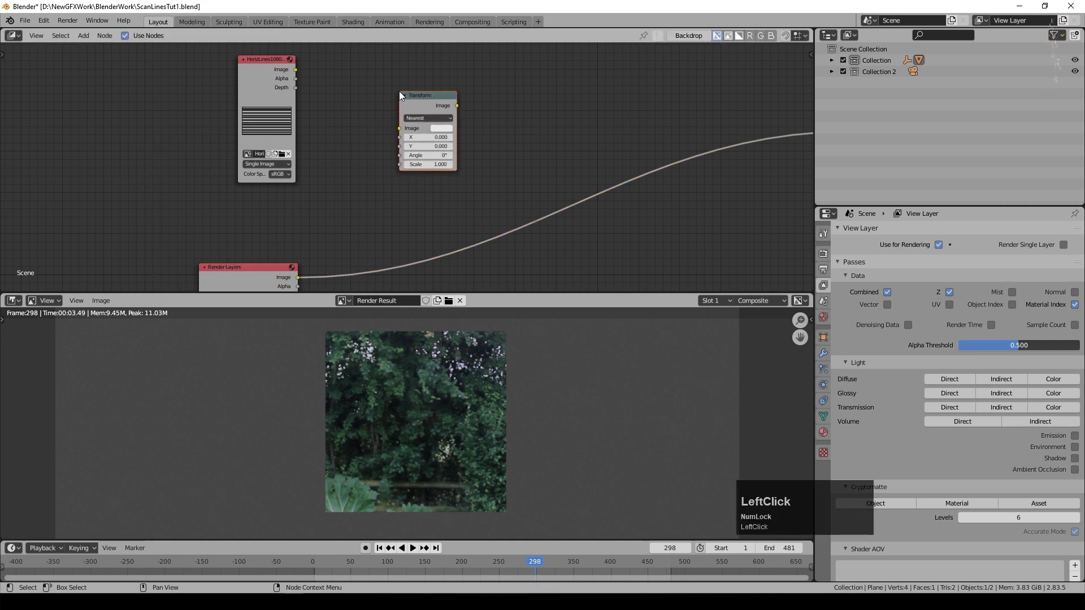
left_click(399, 90)
scroll(377, 80, "up", 2)
middle_click_drag(377, 80, 246, 72)
left_click_drag(242, 66, 262, 66)
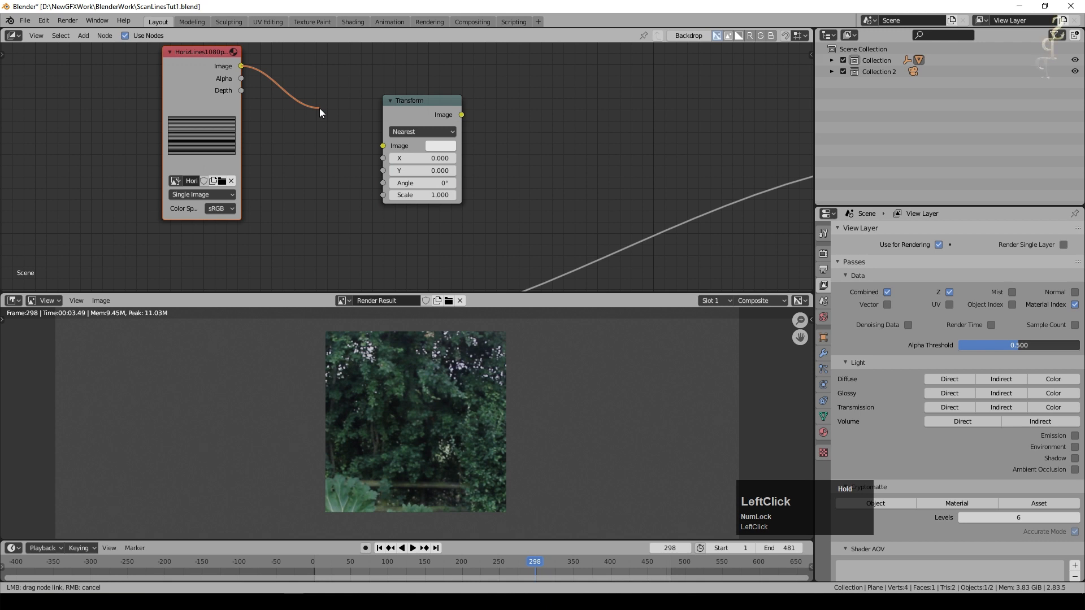
left_click_drag(320, 107, 388, 145)
scroll(387, 145, "down", 3)
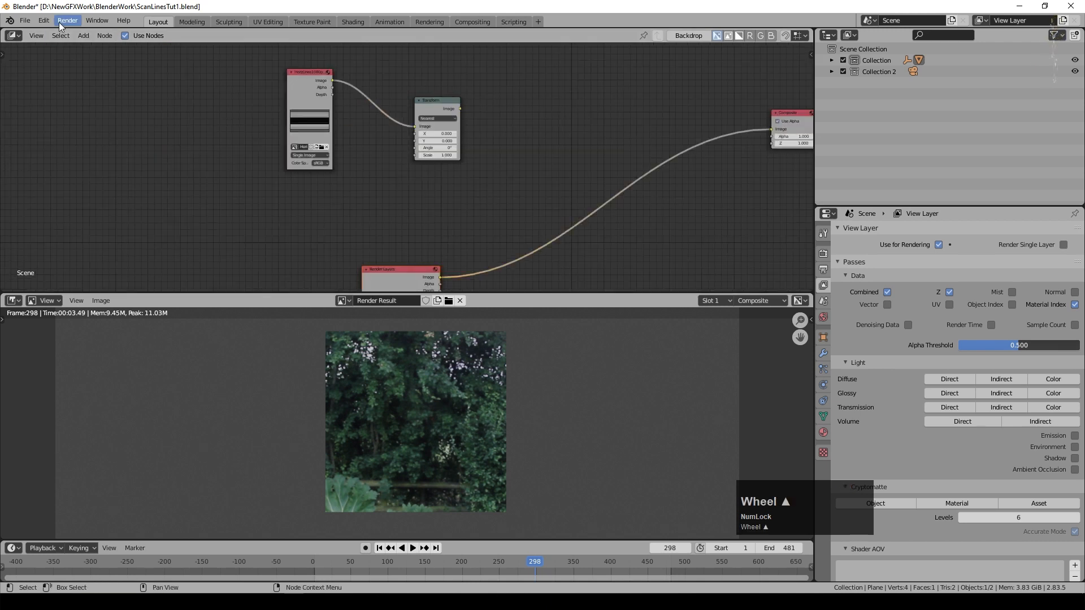
- Add an Image Sequence input node that loads SourceVid10001-0481.avi
left_click(84, 35)
mouse_move(100, 65)
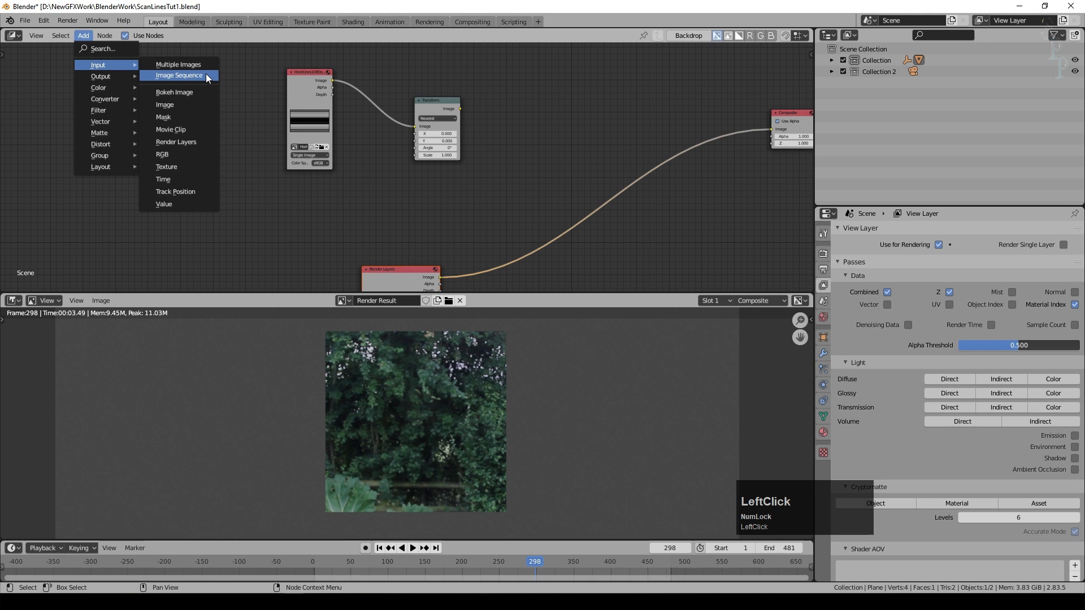
left_click(207, 74)
scroll(336, 197, "up", 1)
left_click(337, 197)
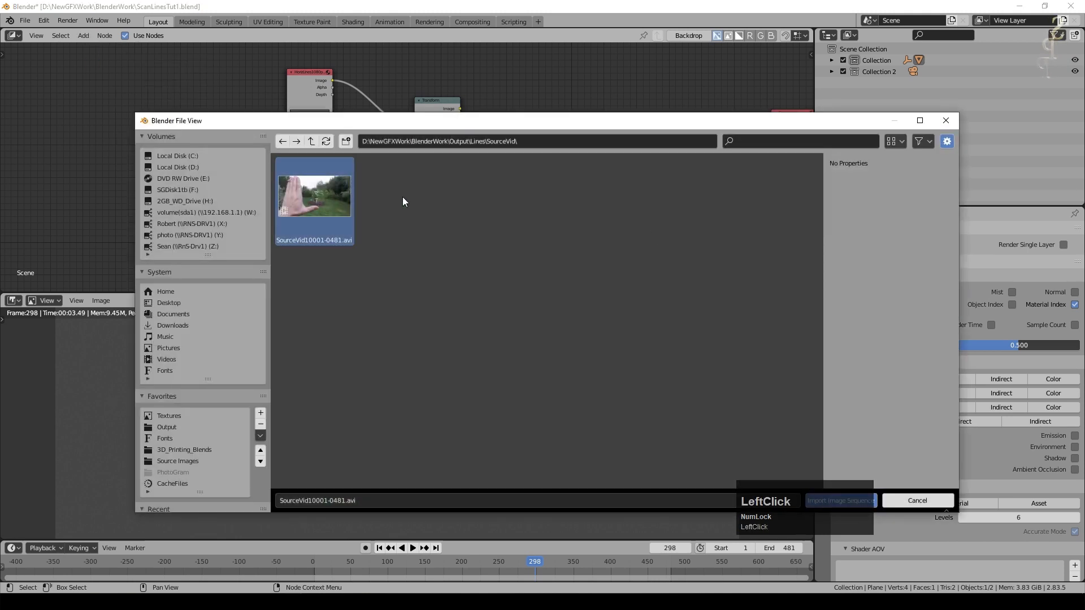
left_click(858, 496)
scroll(357, 169, "up", 3)
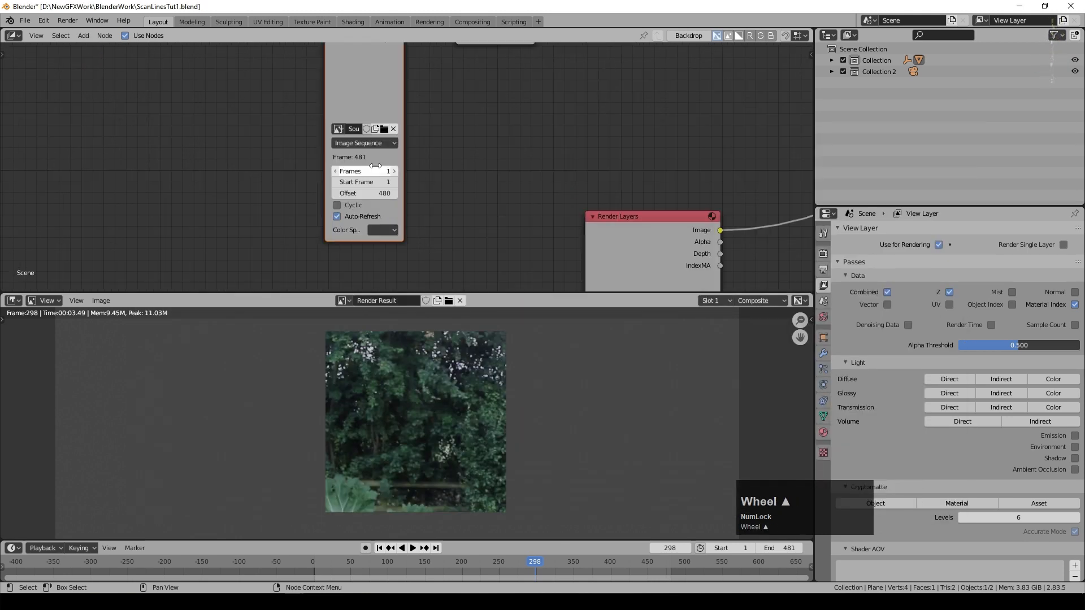
- Widen the source video node, set its source type to Movie and its frame offset to 0
left_click_drag(325, 165, 220, 164)
left_click(366, 273)
left_click(348, 129)
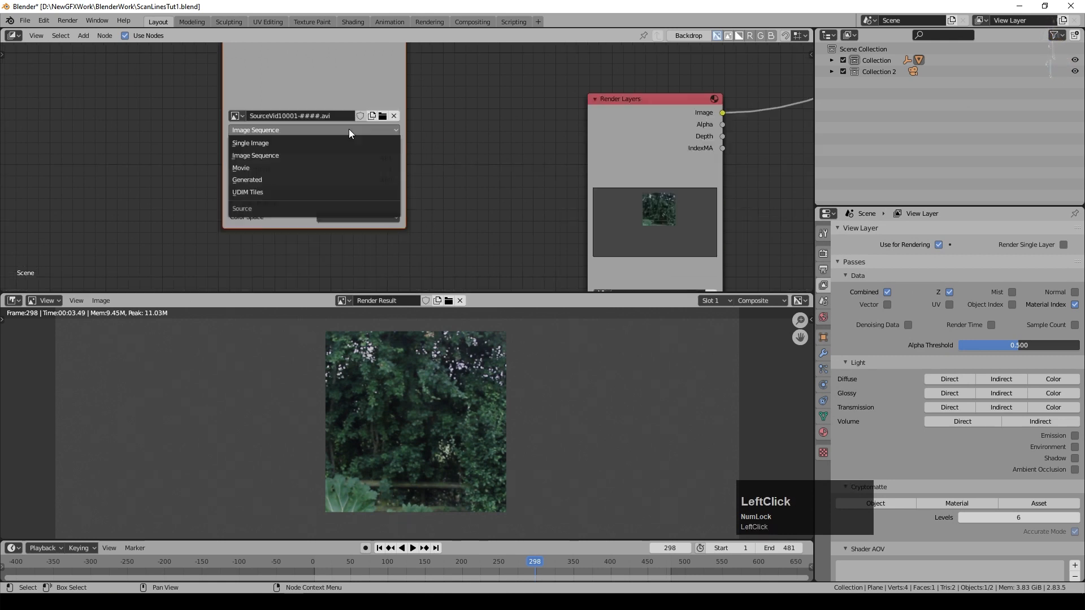
left_click(283, 169)
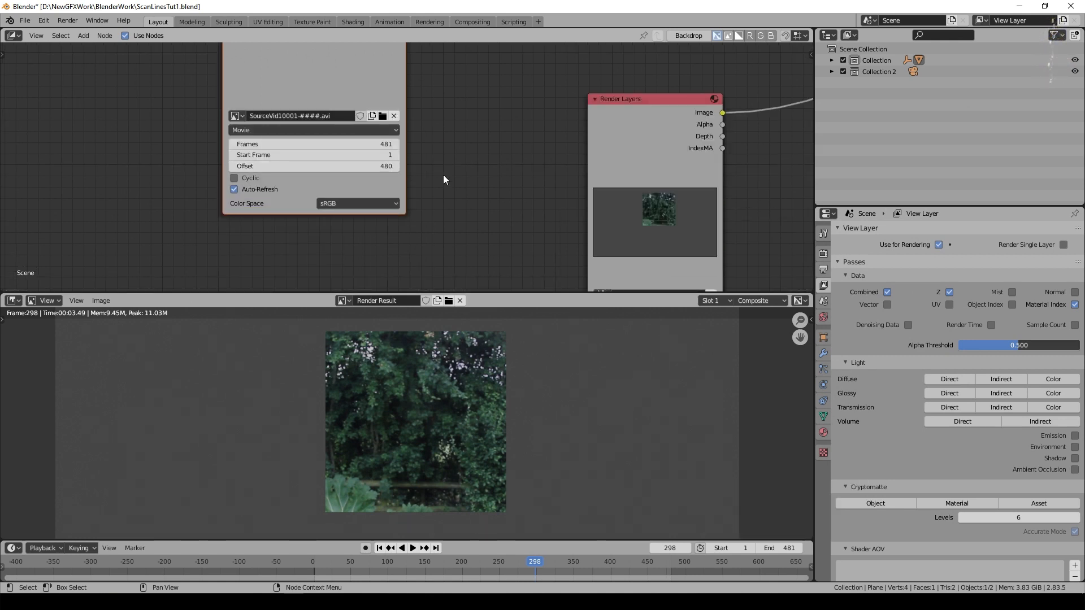
left_click(383, 164)
type("0")
key("KP_Enter")
- Link the source video's Image output to the Transform node's Scale input
scroll(530, 161, "down", 1)
middle_click_drag(471, 115, 449, 238)
scroll(388, 92, "down", 6)
middle_click_drag(389, 93, 332, 178)
left_click_drag(331, 180, 501, 133)
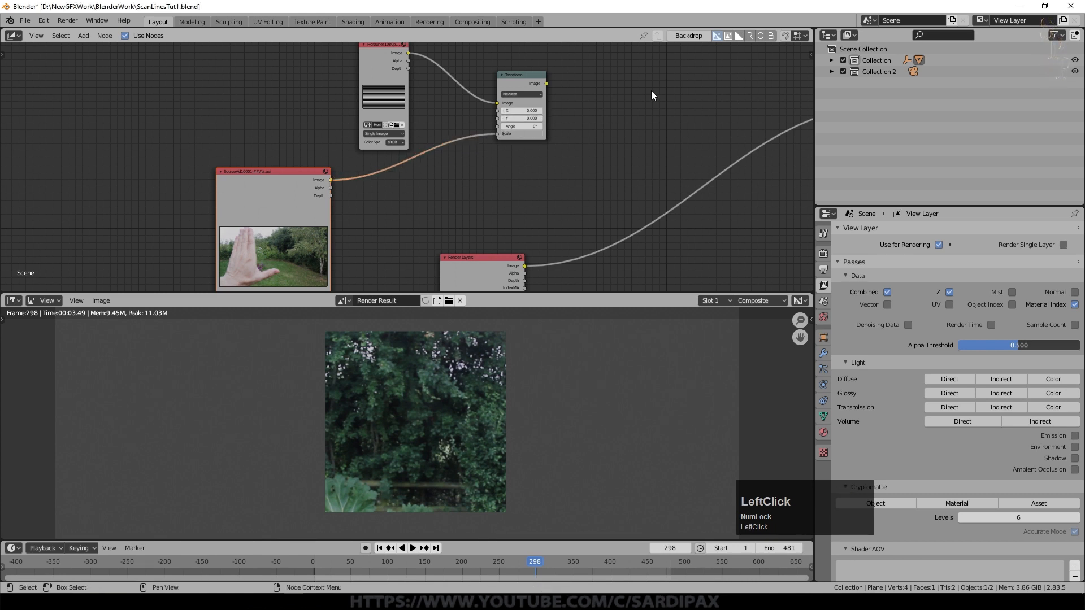
- Link the Transform node's output to the Composite node's Image input and check the distorted lines in the render preview
middle_click_drag(650, 95, 482, 107)
scroll(438, 107, "down", 2)
left_click_drag(382, 124, 612, 140)
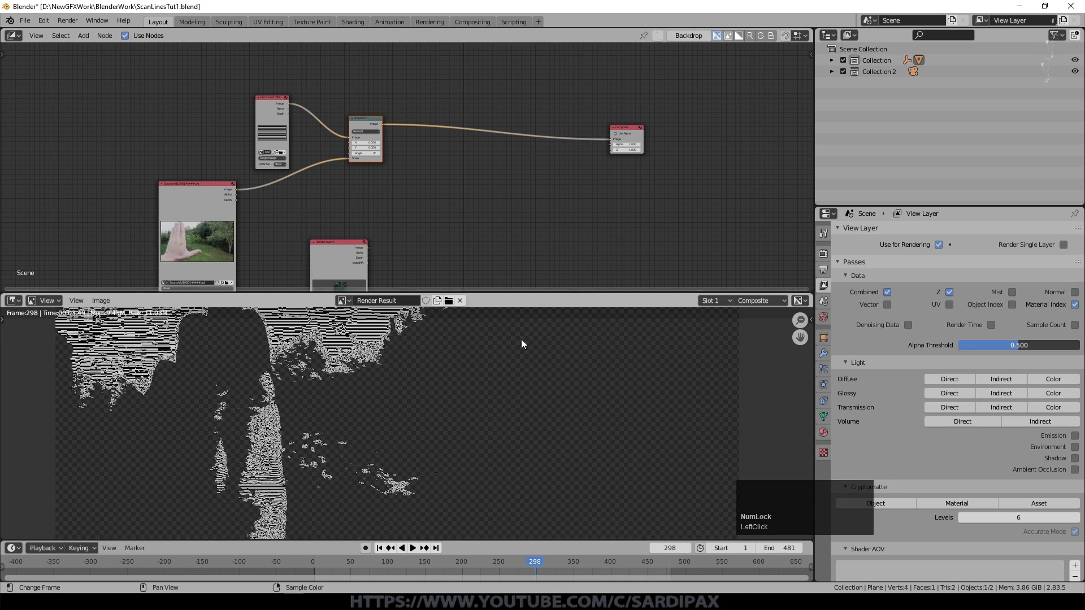
scroll(523, 341, "down", 1)
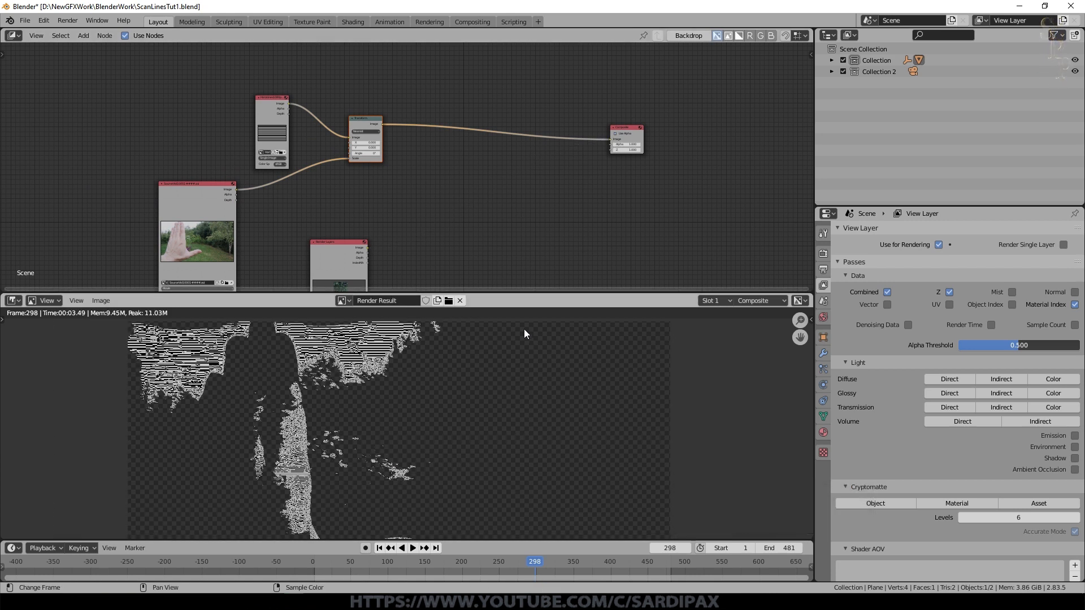
scroll(266, 368, "down", 2)
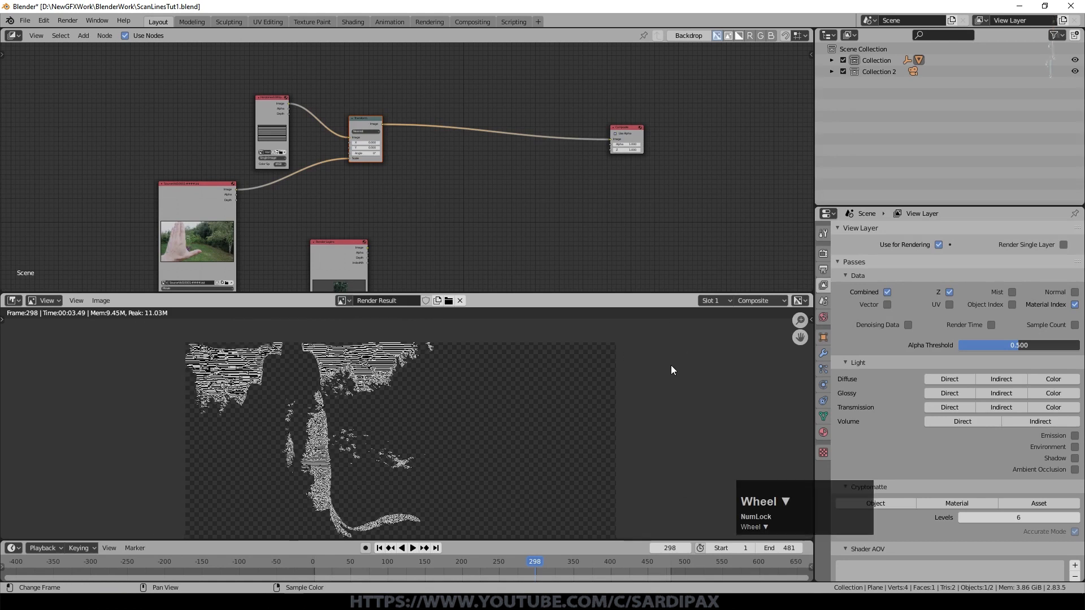
scroll(630, 449, "up", 3)
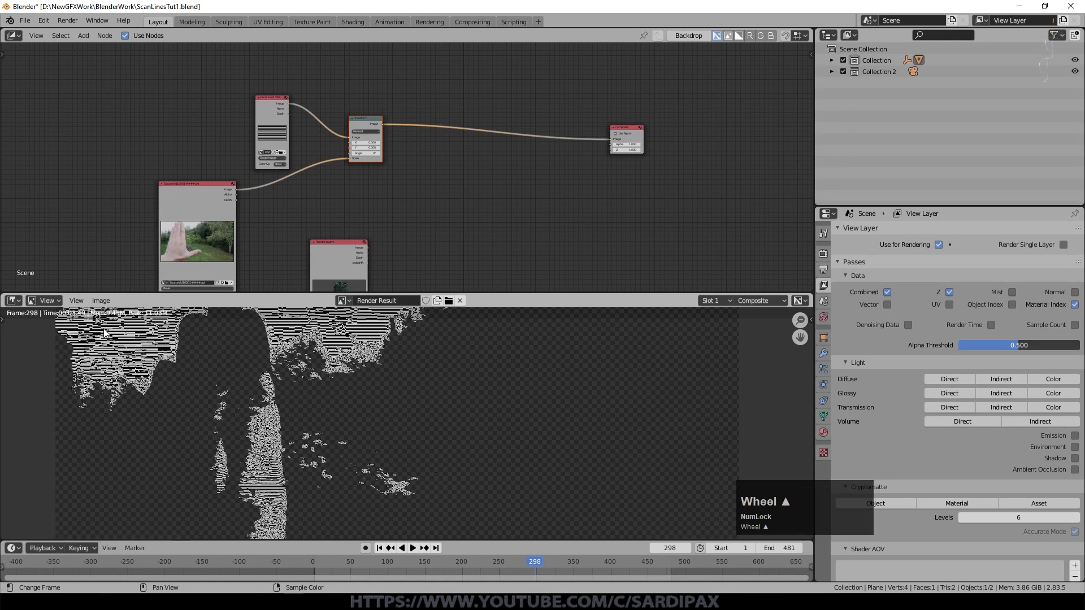
- Unlink the video from the Transform node's Scale input to compare the lines, and link it back
left_click_drag(348, 159, 332, 166)
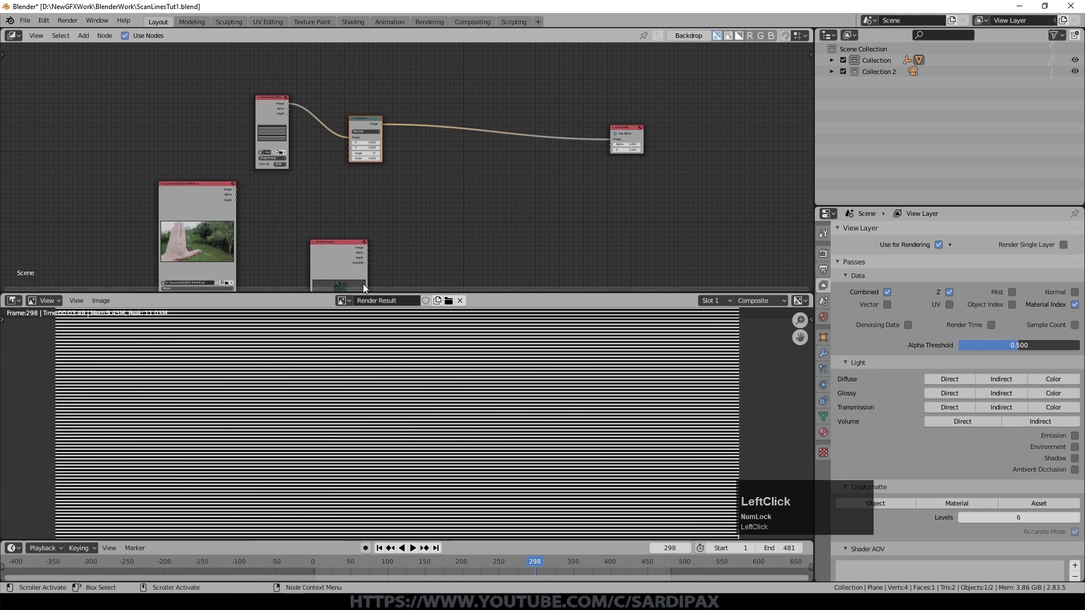
left_click_drag(235, 189, 350, 158)
scroll(208, 367, "down", 1)
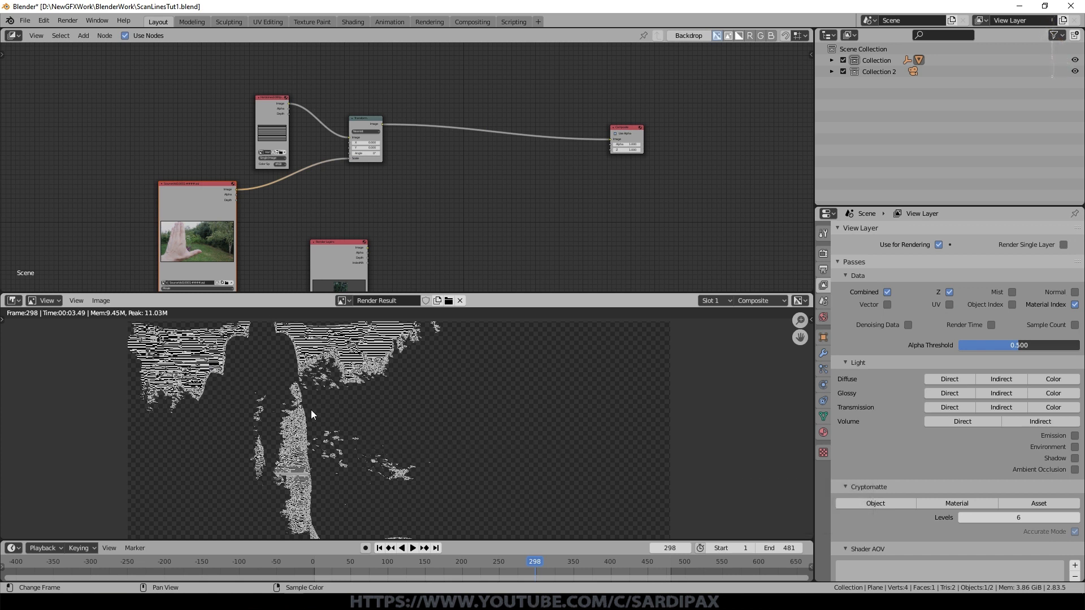
scroll(292, 364, "up", 1)
- Move the Transform node closer to the Composite node and insert a ColorRamp into the link between the video and its Scale input
left_click_drag(364, 122, 458, 98)
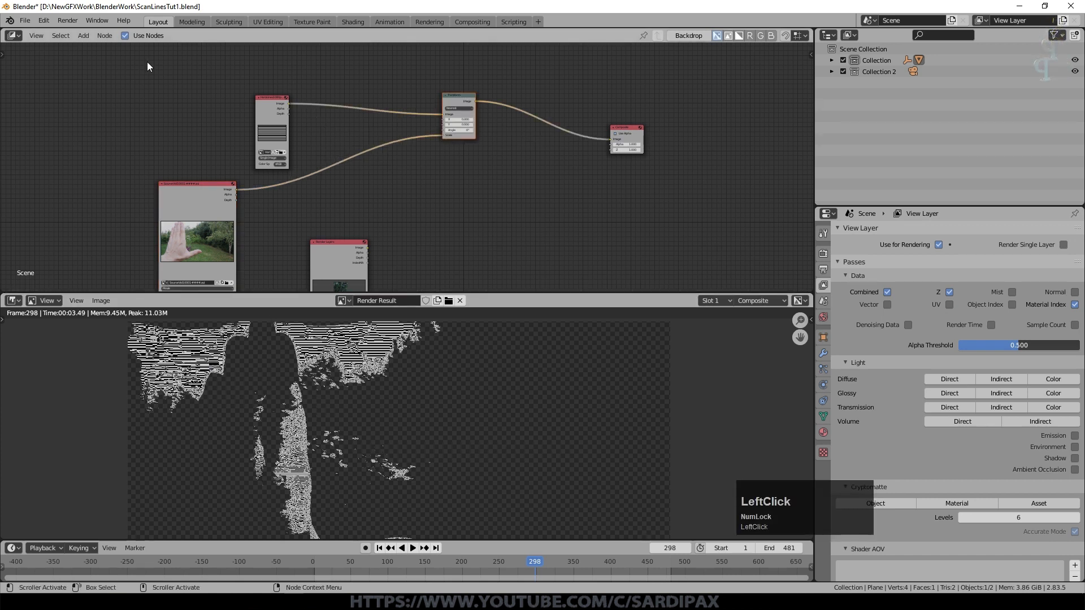
left_click(83, 35)
mouse_move(105, 92)
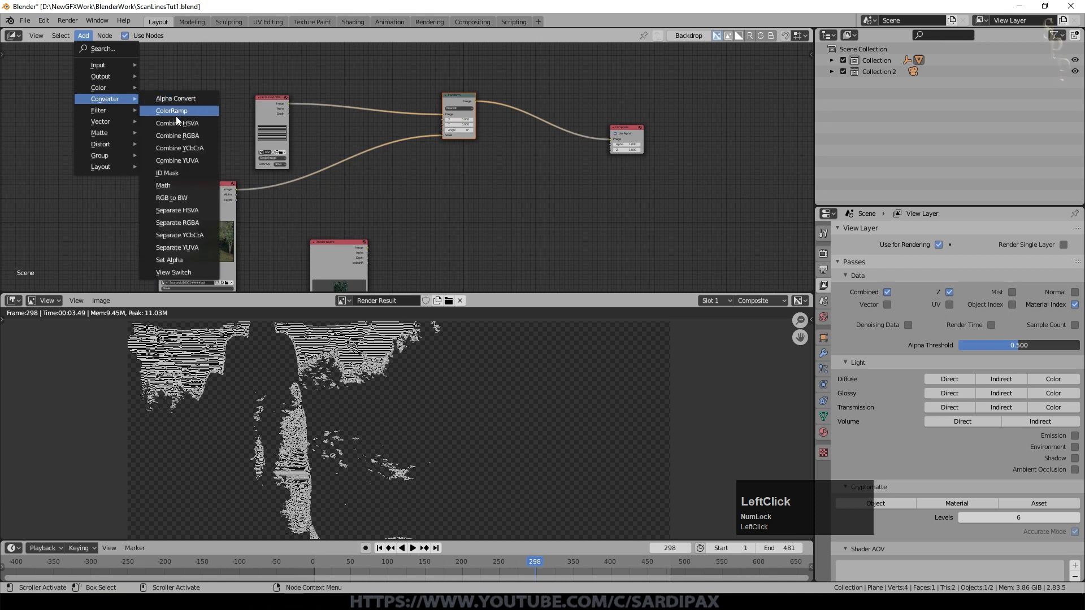
left_click(171, 111)
left_click(370, 153)
scroll(449, 192, "up", 1)
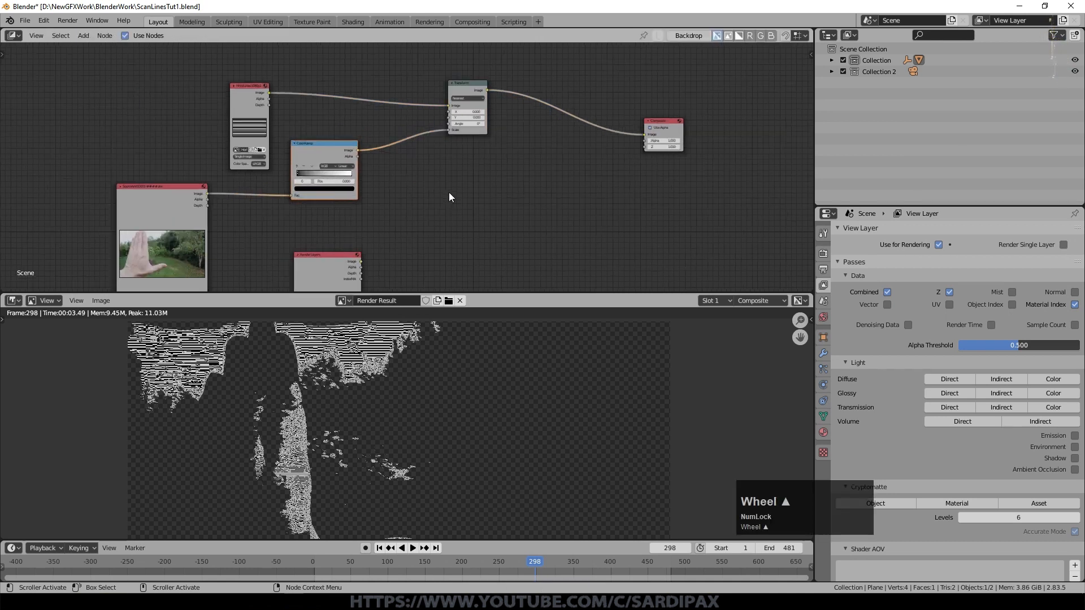
- Set the position of the ColorRamp's black stop to 0.027
scroll(424, 177, "up", 1)
scroll(407, 166, "up", 1)
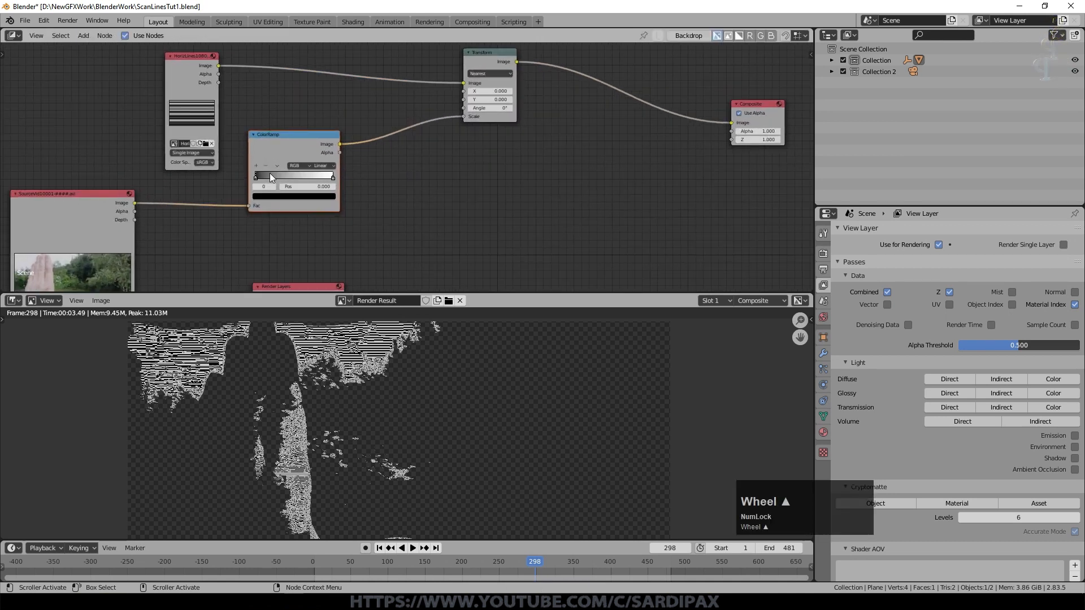
left_click_drag(256, 175, 260, 176)
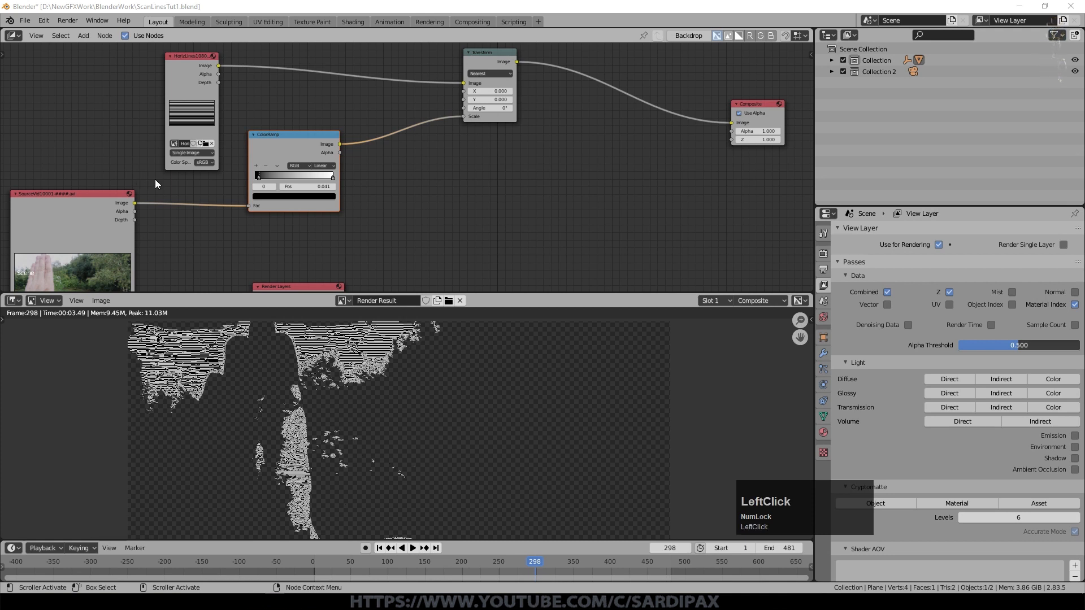
scroll(398, 216, "up", 3)
left_click(255, 204)
type("0.027")
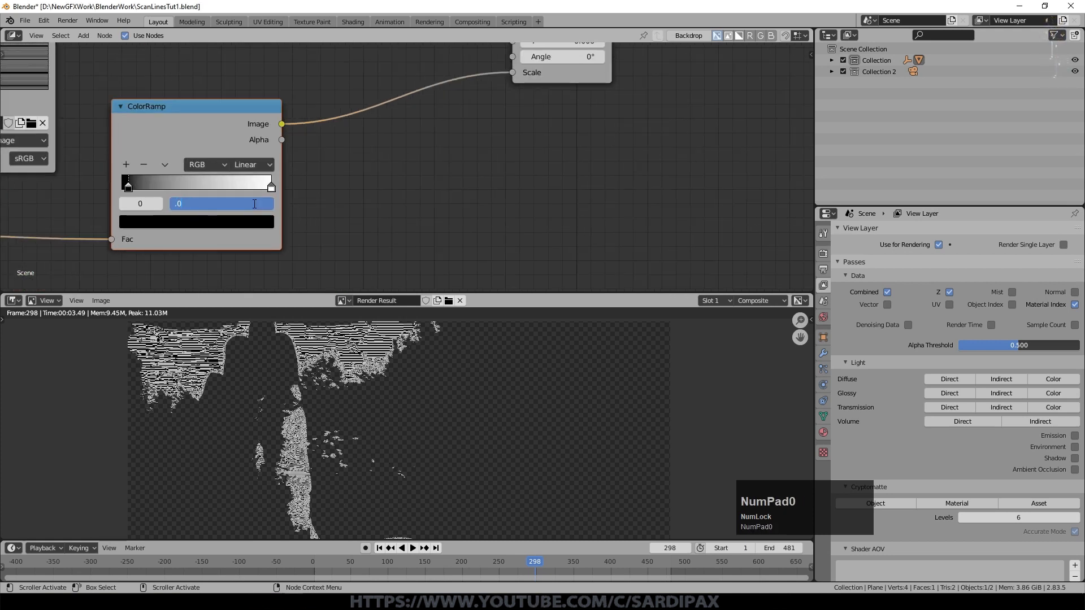
key("KP_Enter")
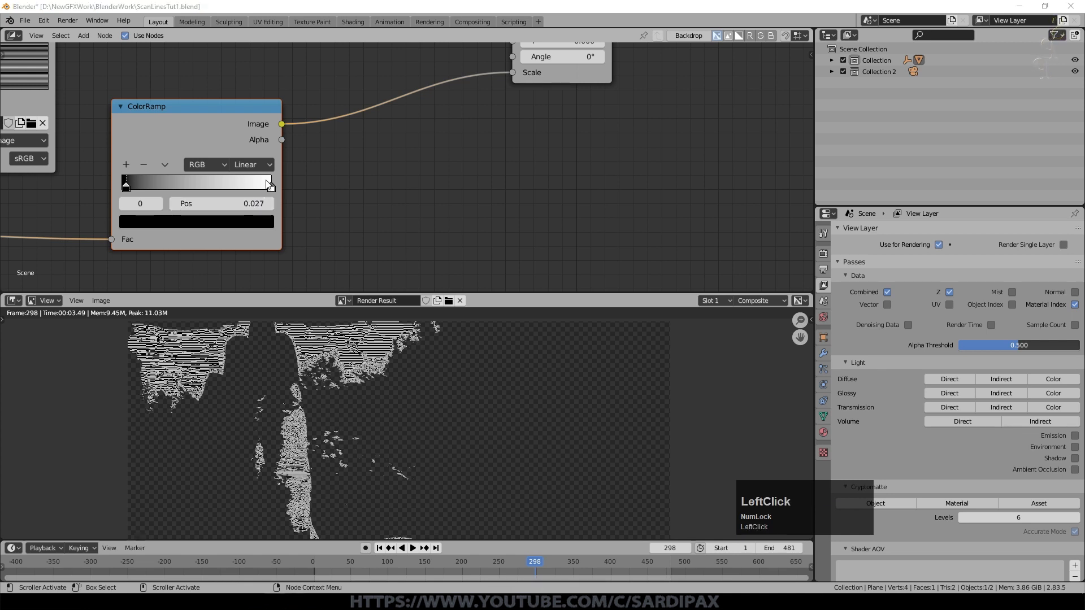
- Set the position of the ColorRamp's white stop to 0.068 and inspect the distorted lines closely in the render preview
left_click(271, 187)
left_click(259, 204)
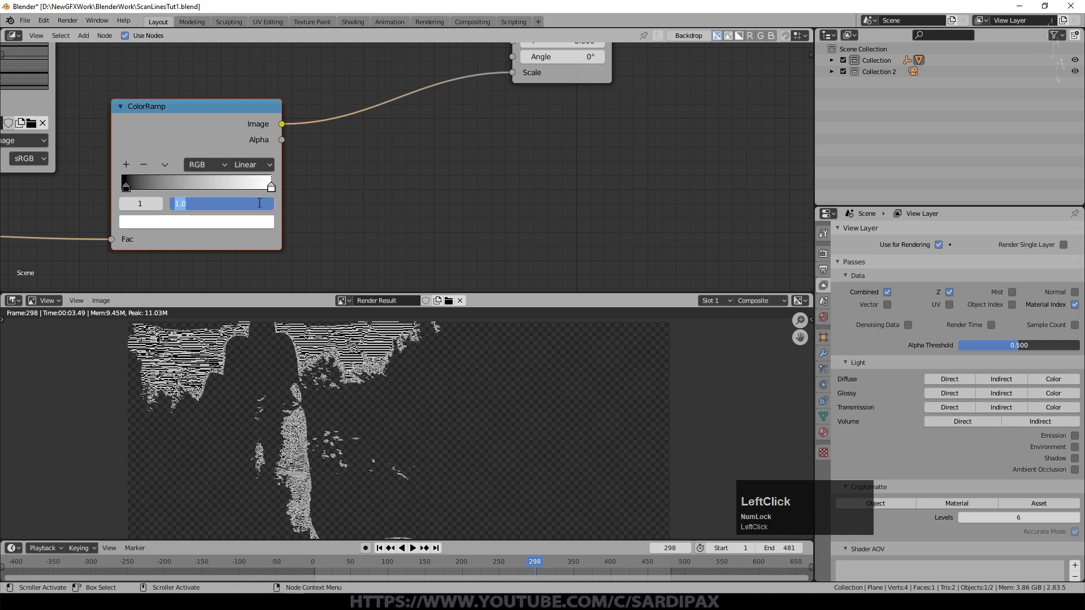
type(".068")
key("KP_Enter")
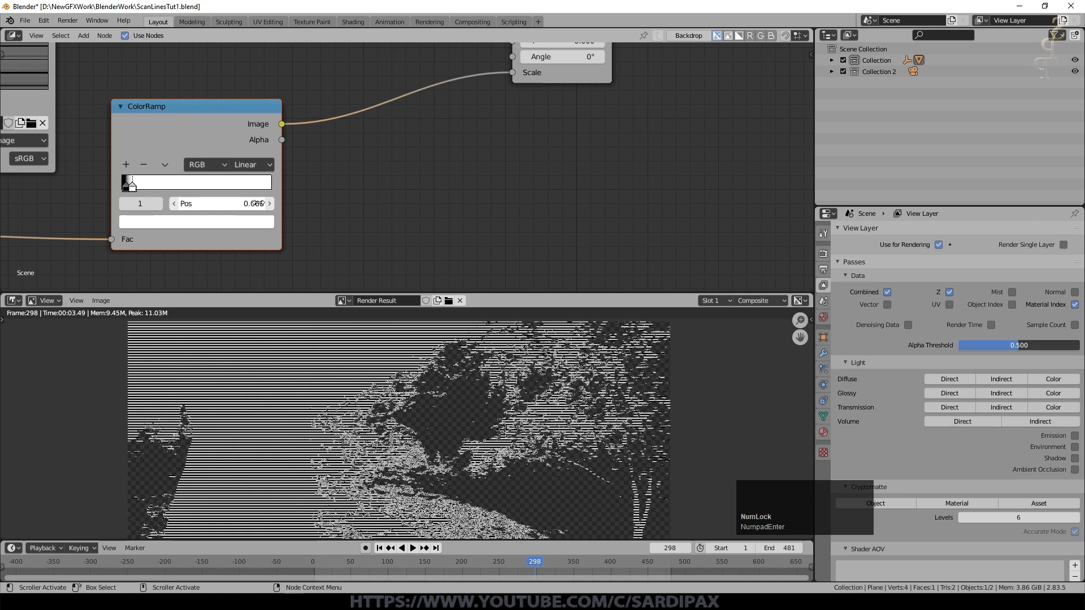
scroll(569, 402, "down", 3)
middle_click_drag(568, 398, 584, 361)
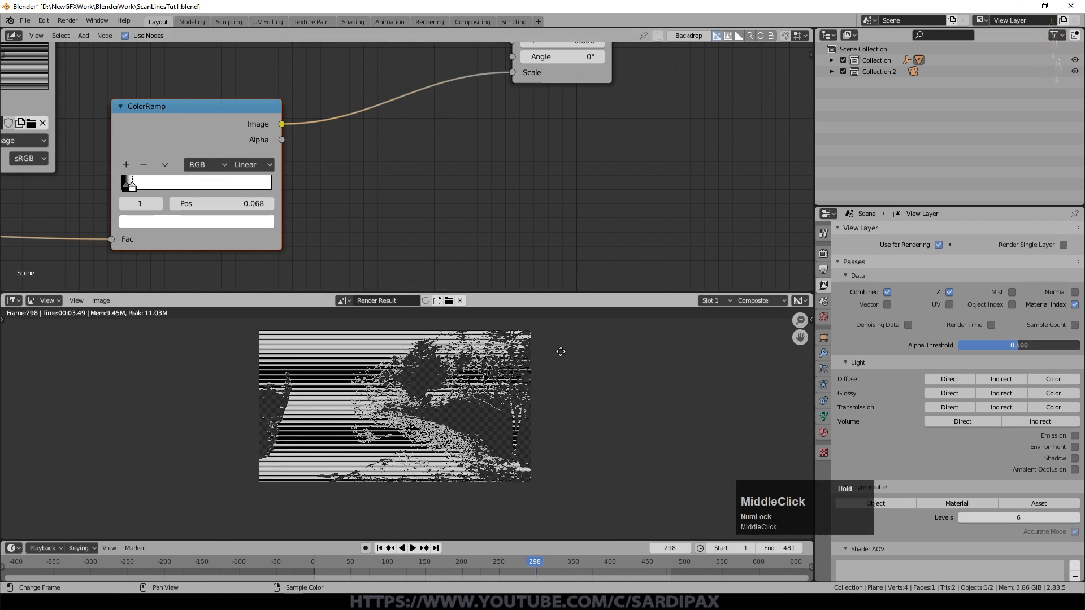
scroll(584, 361, "up", 3)
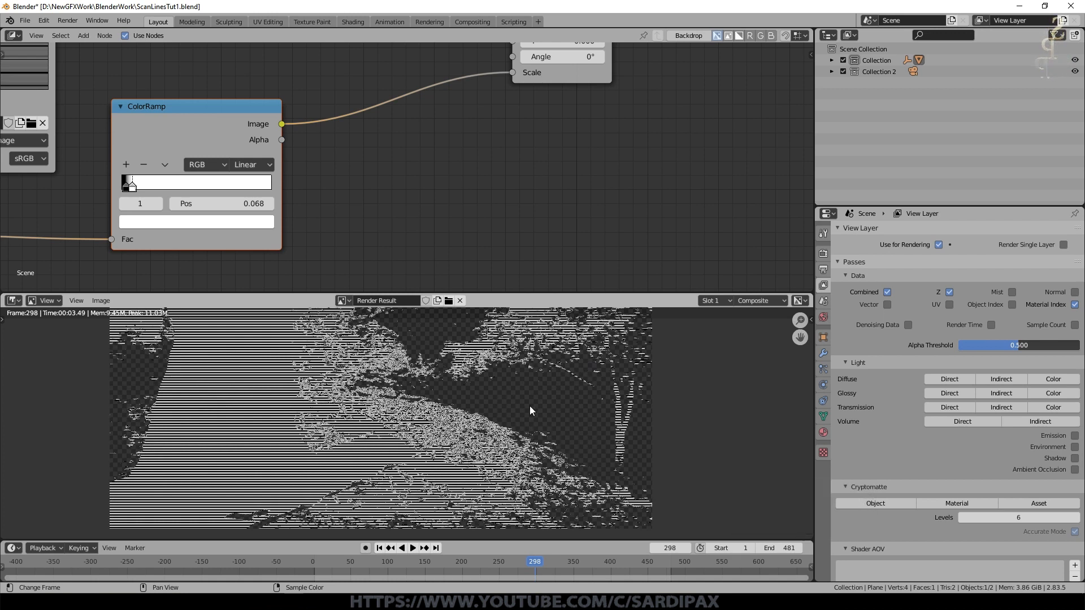
scroll(519, 395, "up", 8)
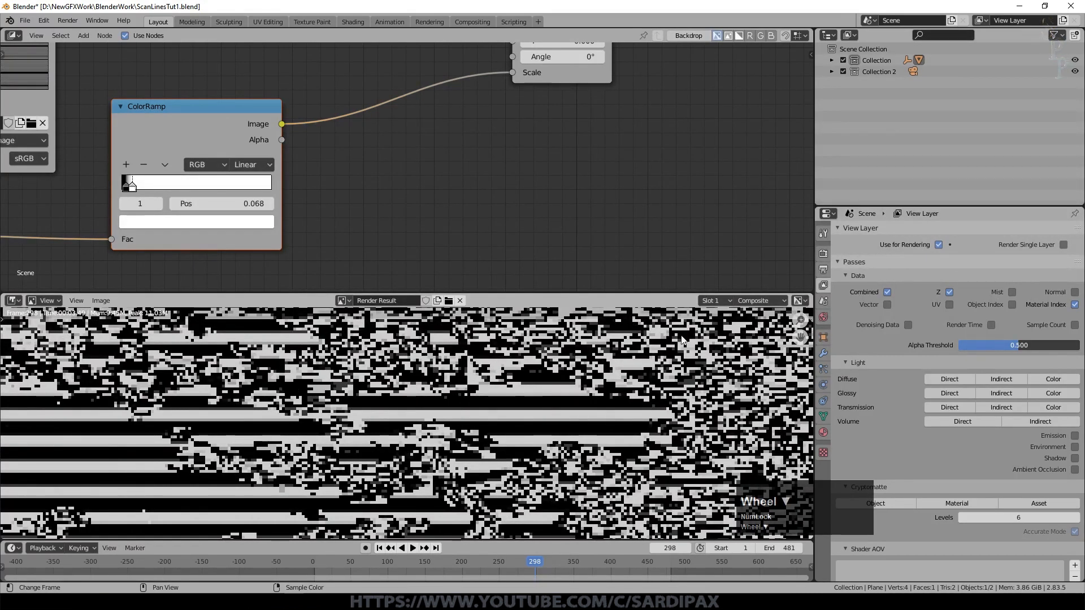
scroll(683, 350, "down", 8)
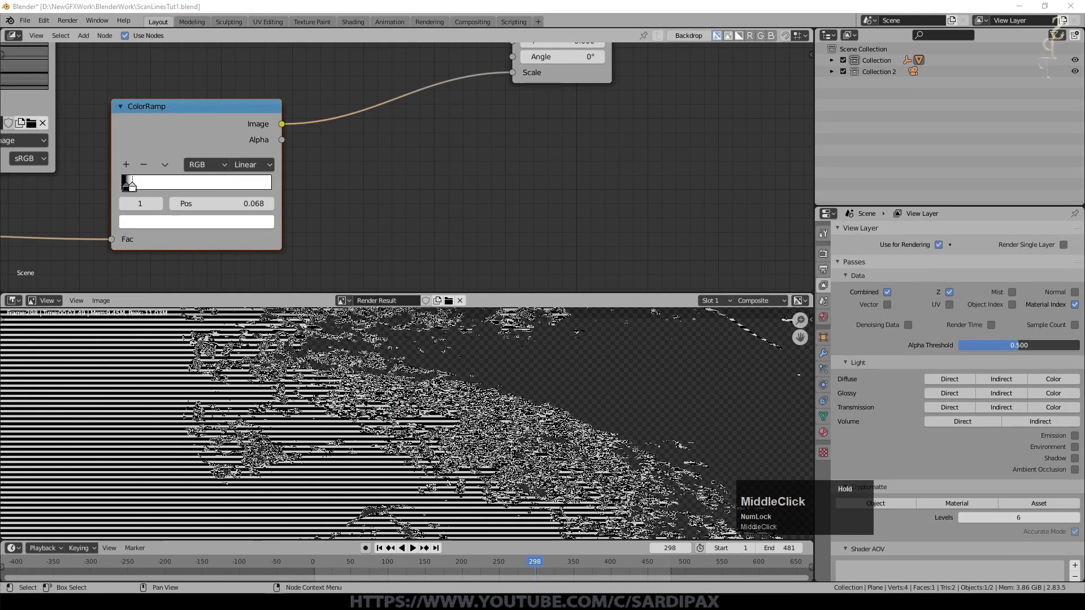
- Insert a Math node into the link between the ColorRamp and the Transform node's Scale input
middle_click_drag(395, 195, 367, 245)
left_click(83, 35)
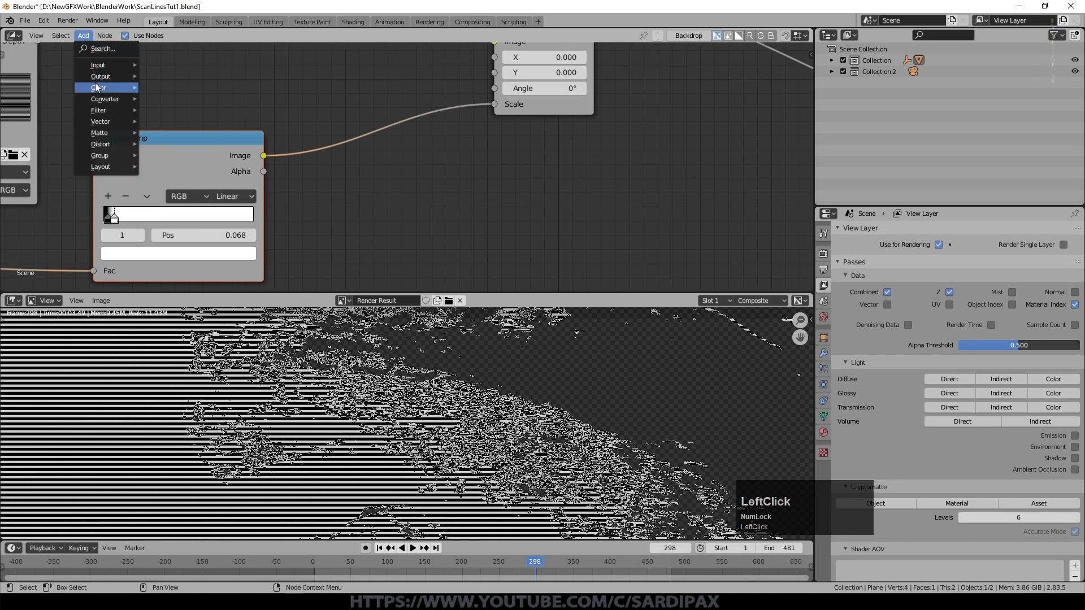
mouse_move(104, 98)
left_click(189, 184)
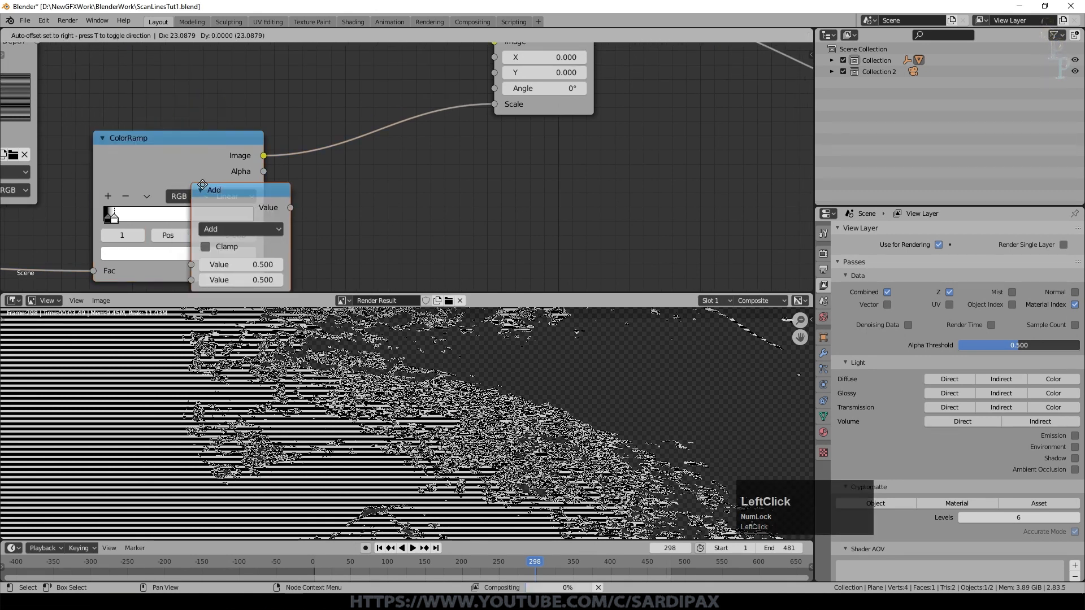
left_click(296, 103)
- Change the Math node's operation to Multiply with a value of 0.700 and check the lines in the render preview
left_click(351, 148)
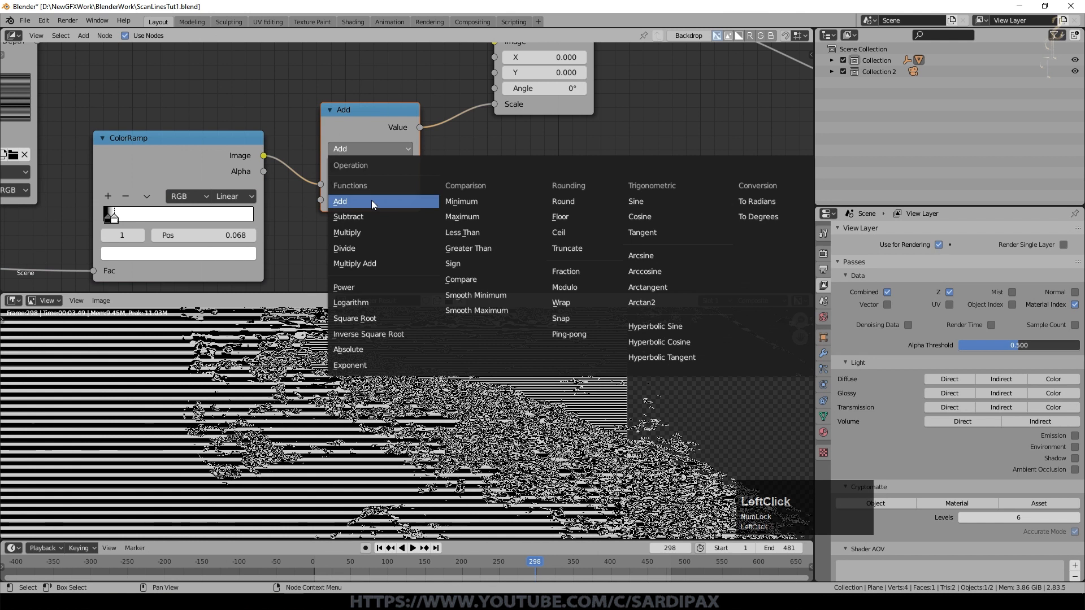
left_click(371, 232)
left_click(408, 199)
left_click(408, 199)
scroll(462, 367, "down", 1)
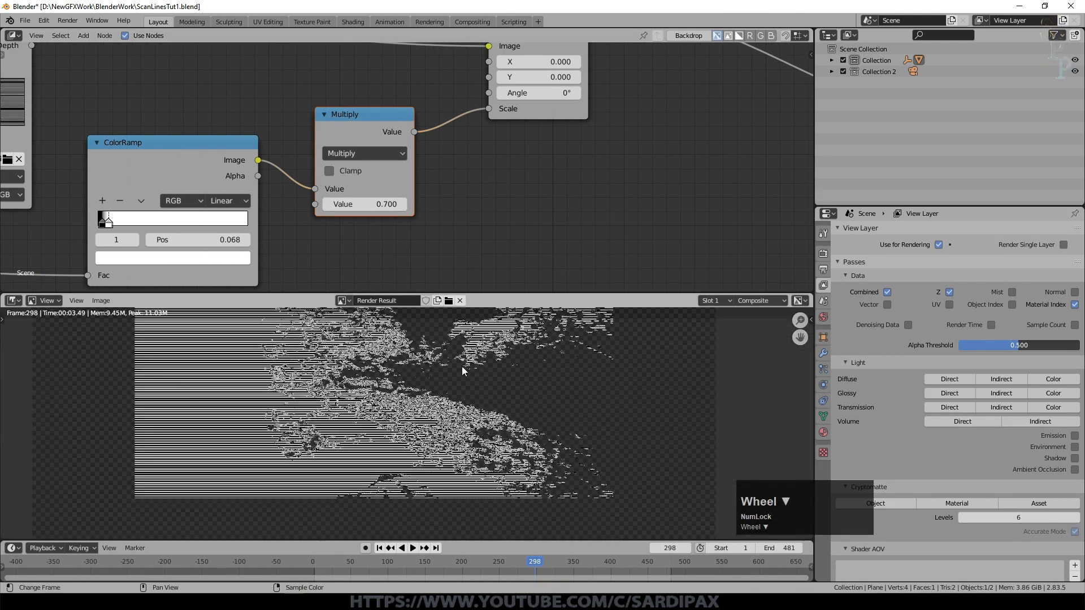
middle_click_drag(530, 382, 515, 431, "shift")
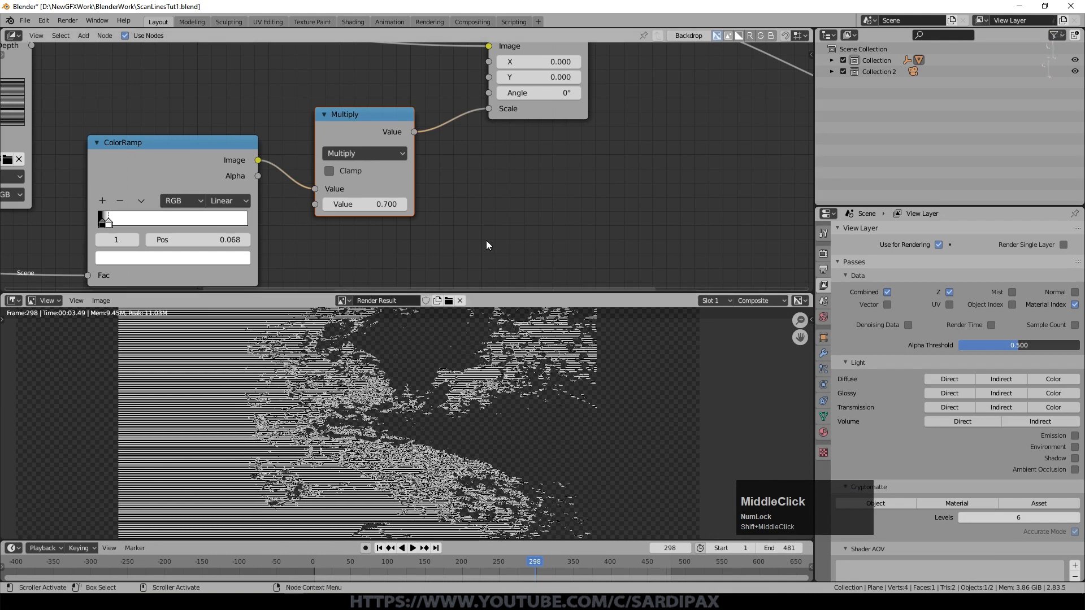
- Duplicate the Multiply node and insert the copy between it and the Transform node's Scale input
scroll(489, 245, "down", 2)
key("shift+d")
left_click(409, 155)
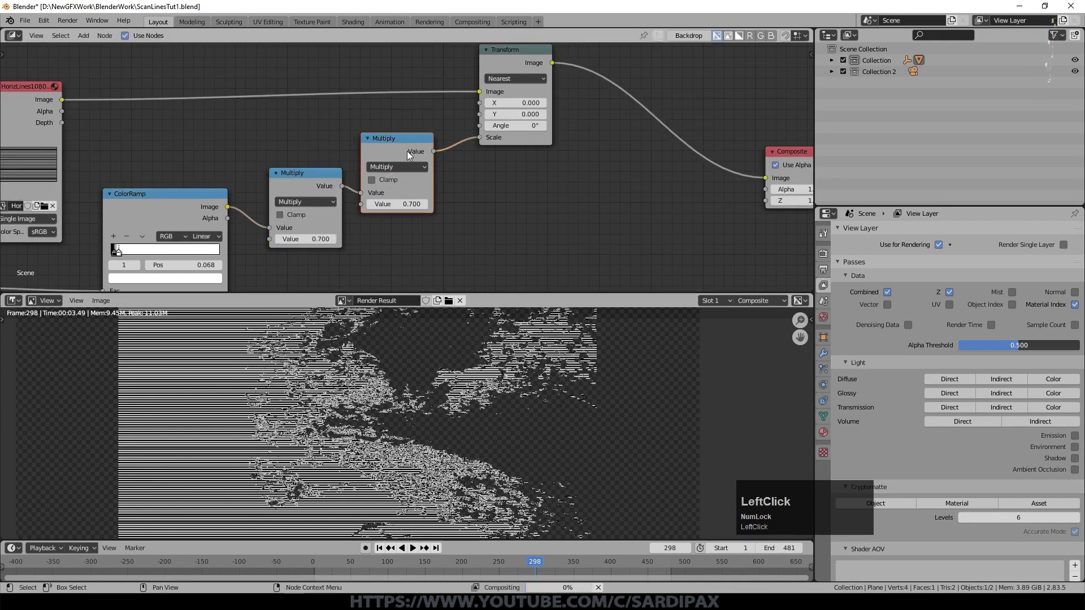
- Change the duplicated math node's operation to Add with a value of 0.900 and check the lines in the render preview
left_click(418, 167)
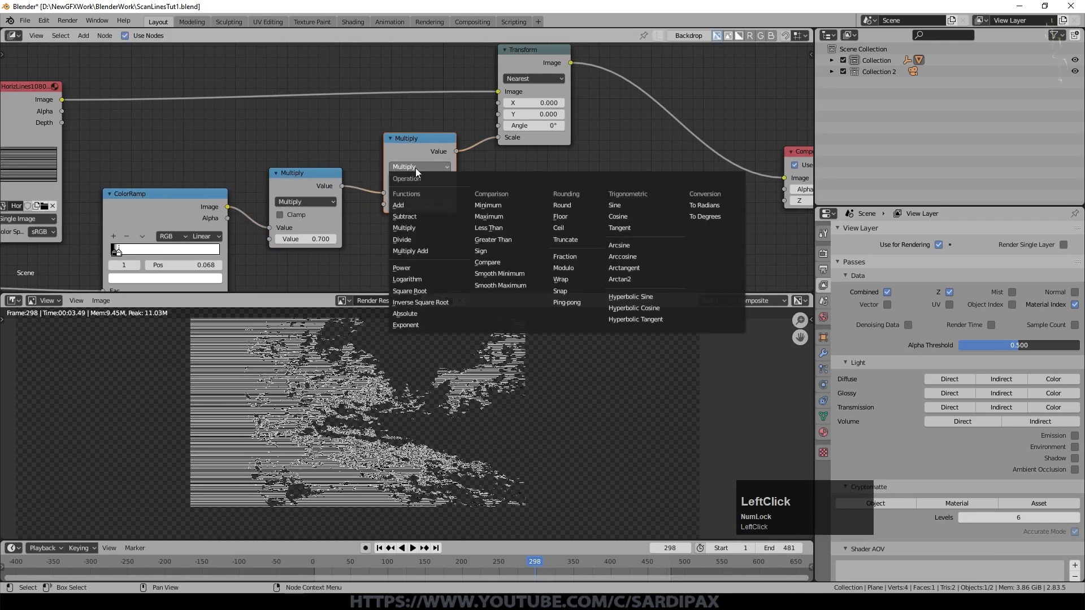
left_click(402, 206)
left_click(449, 204)
left_click(449, 204)
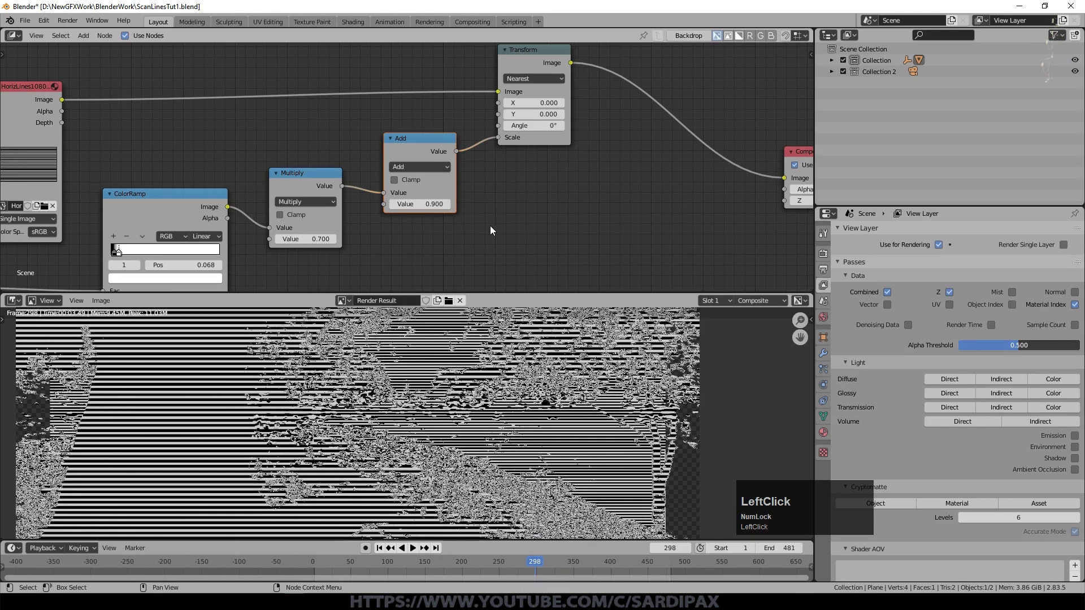
scroll(439, 377, "down", 3)
scroll(447, 382, "up", 1)
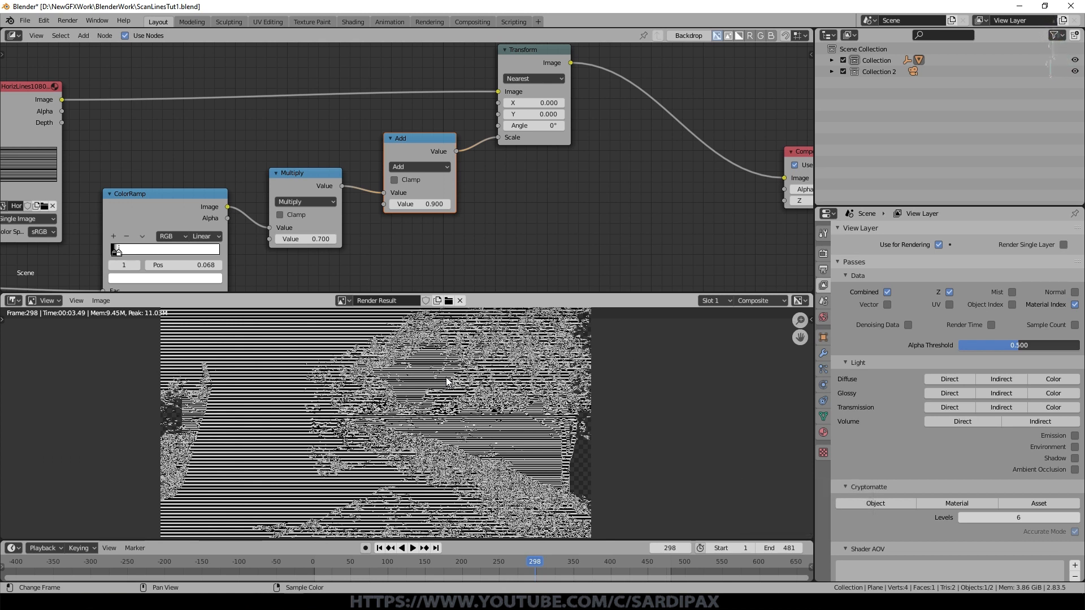
scroll(446, 382, "up", 1)
scroll(447, 382, "down", 1)
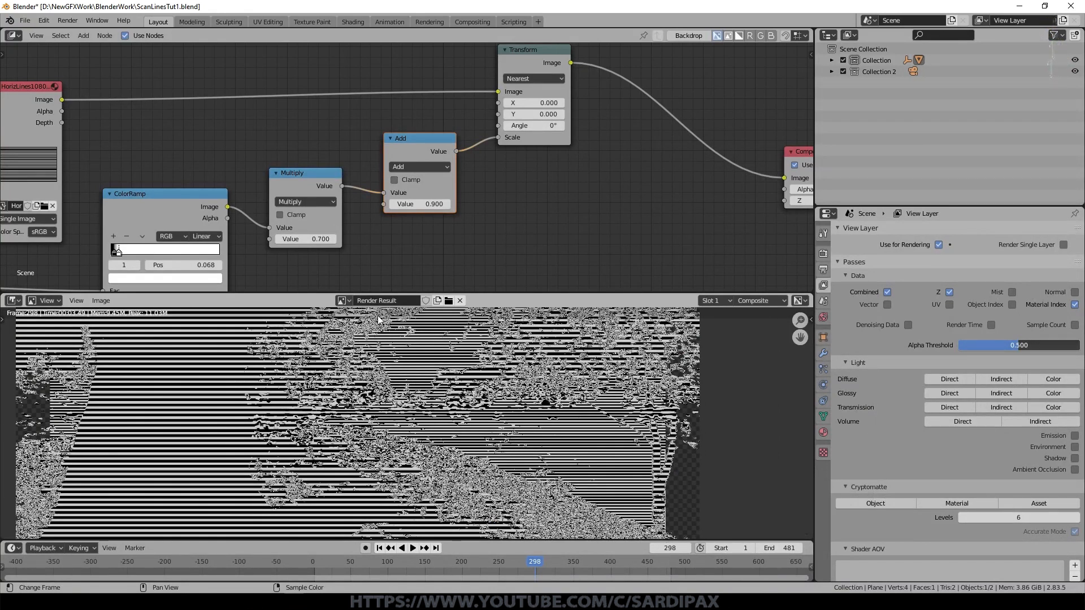
scroll(204, 384, "down", 1)
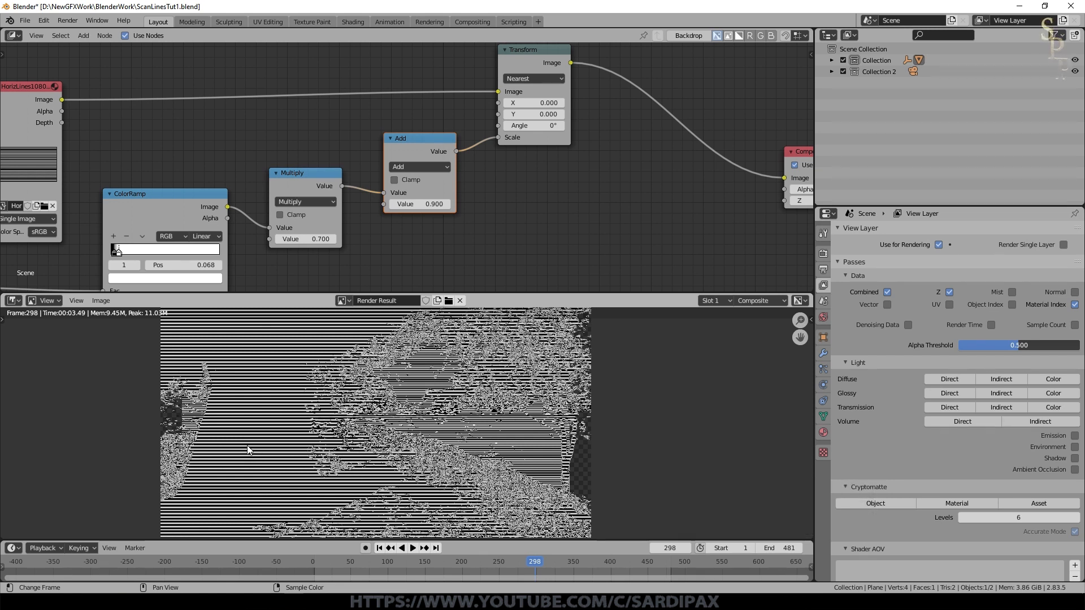
- Move the ColorRamp's white stop to position 0.113 to soften the transition from black
middle_click_drag(378, 267, 435, 203)
scroll(361, 252, "up", 3)
mouse_move(118, 197)
left_mouse_down()
mouse_move(151, 198)
mouse_move(120, 197)
left_mouse_up()
scroll(121, 196, "down", 1)
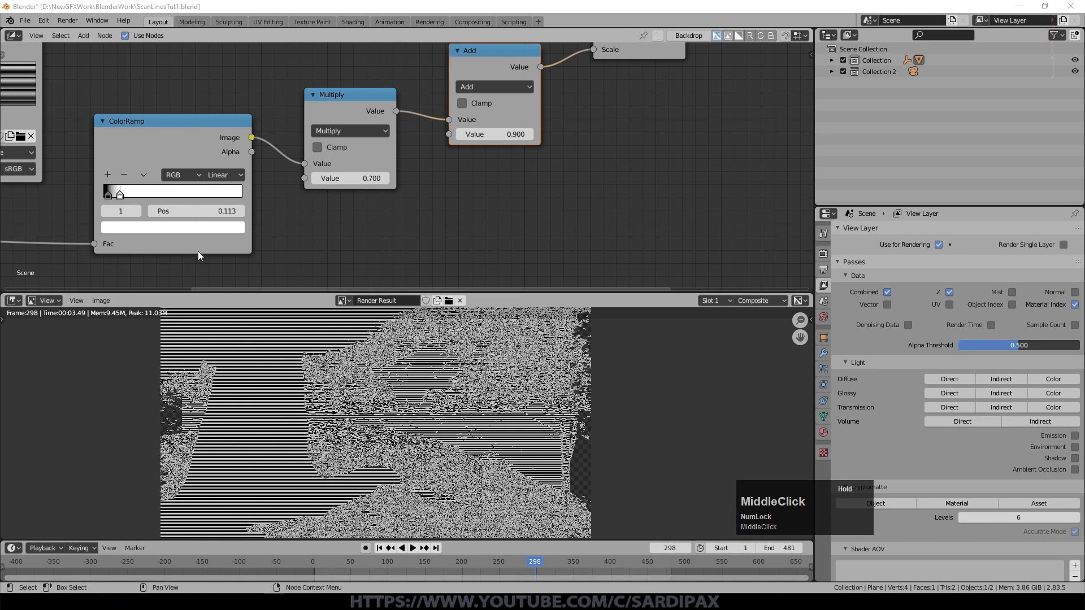
left_click(357, 103)
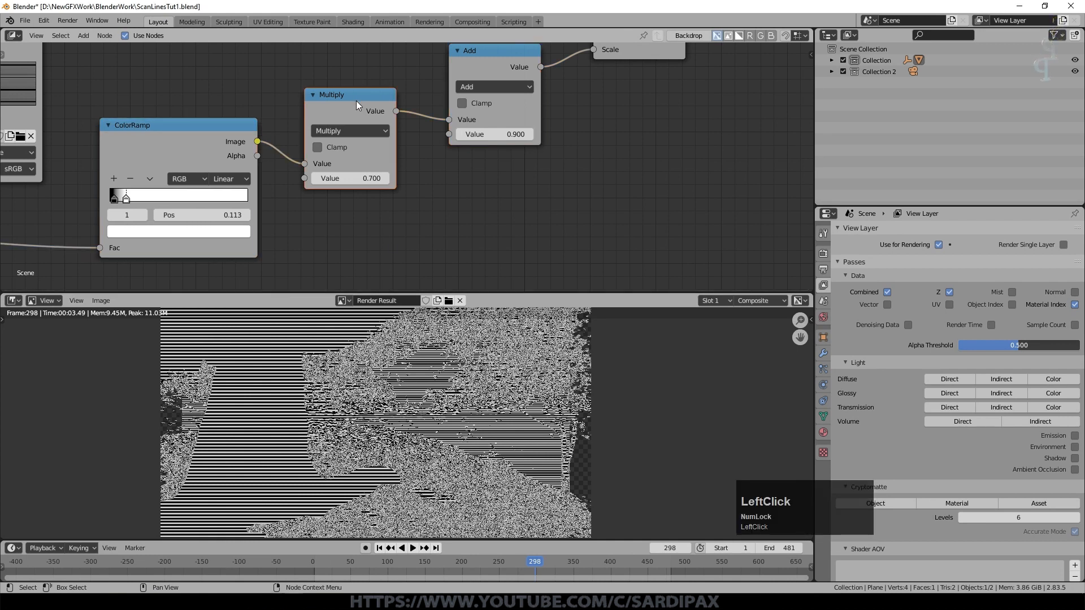
scroll(389, 189, "up", 1)
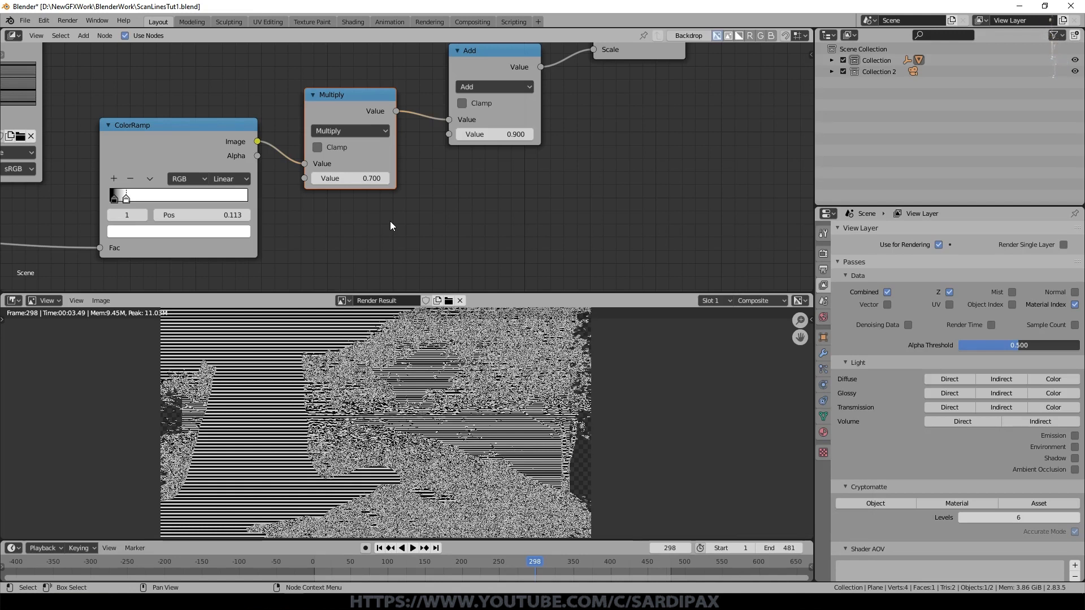
left_click_drag(510, 51, 503, 57)
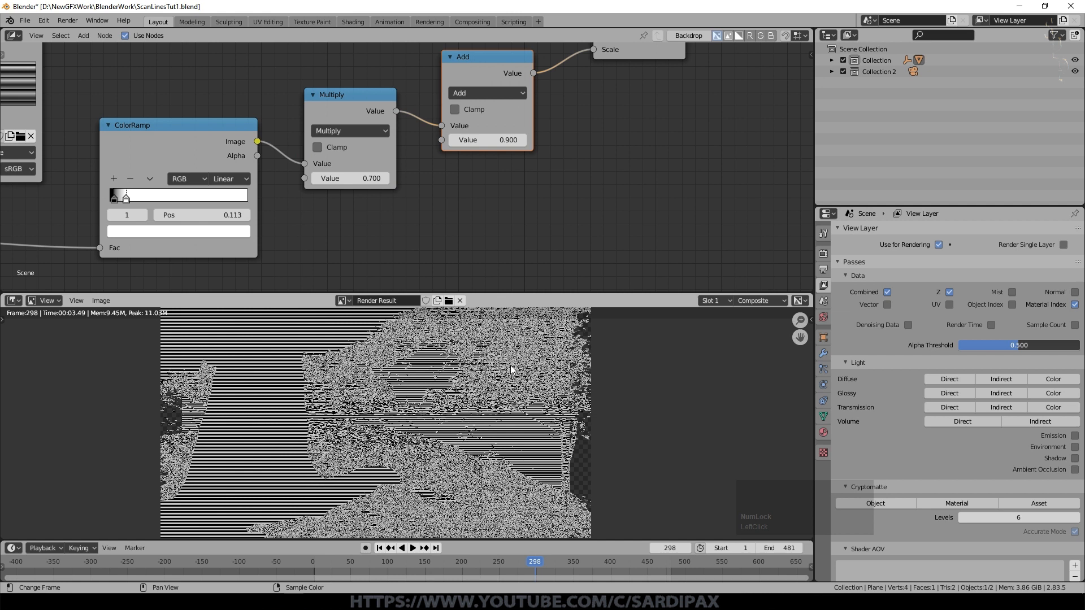
left_click_drag(172, 135, 174, 135)
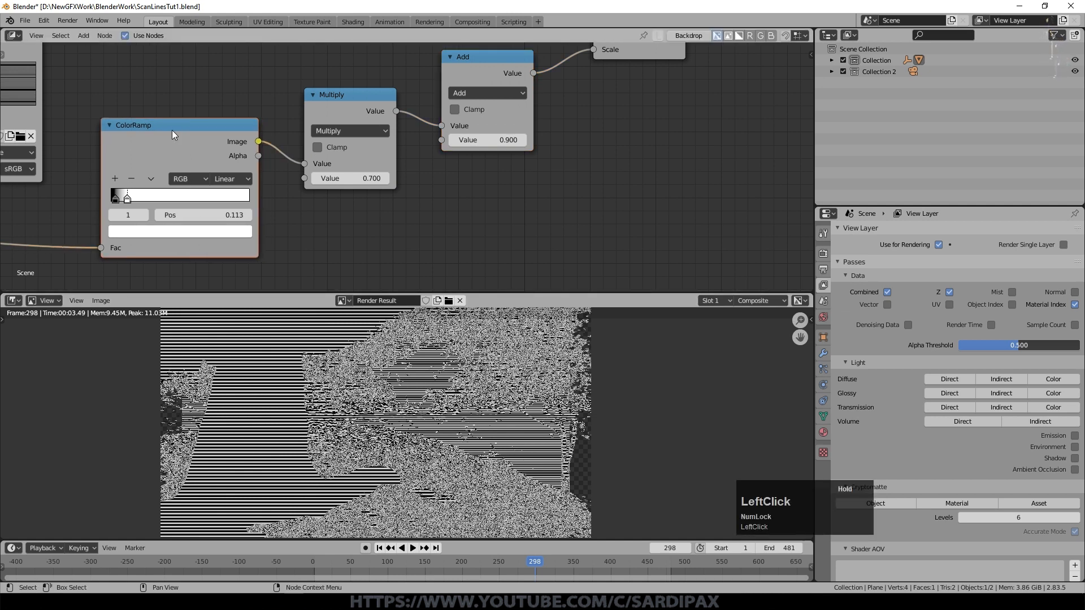
- Insert a Lens Distortion node into the link between the Transform node and the Composite node
middle_click_drag(271, 238, 413, 73)
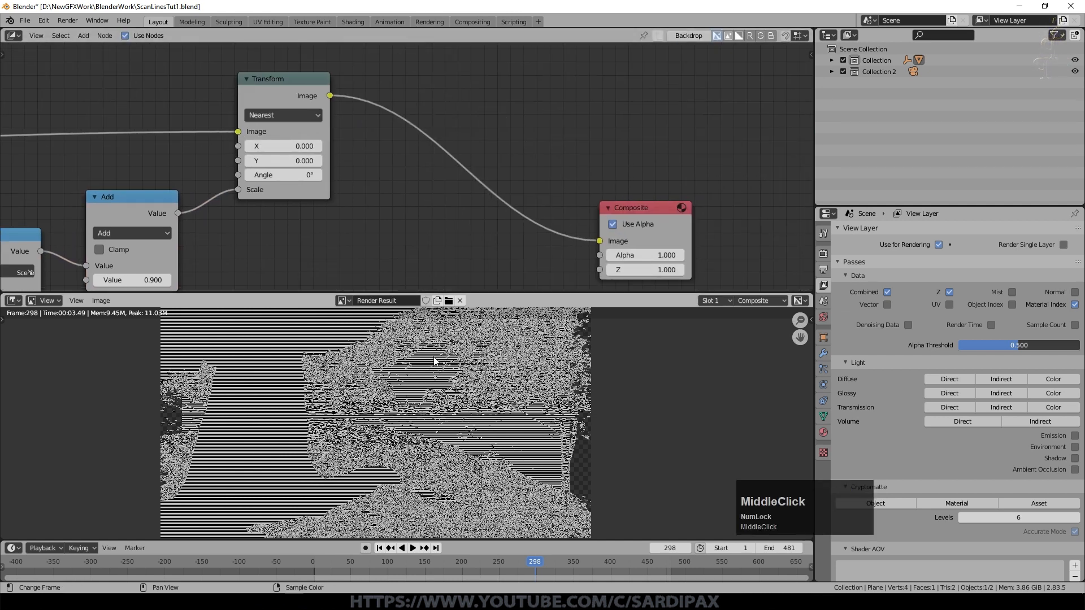
scroll(435, 360, "up", 2)
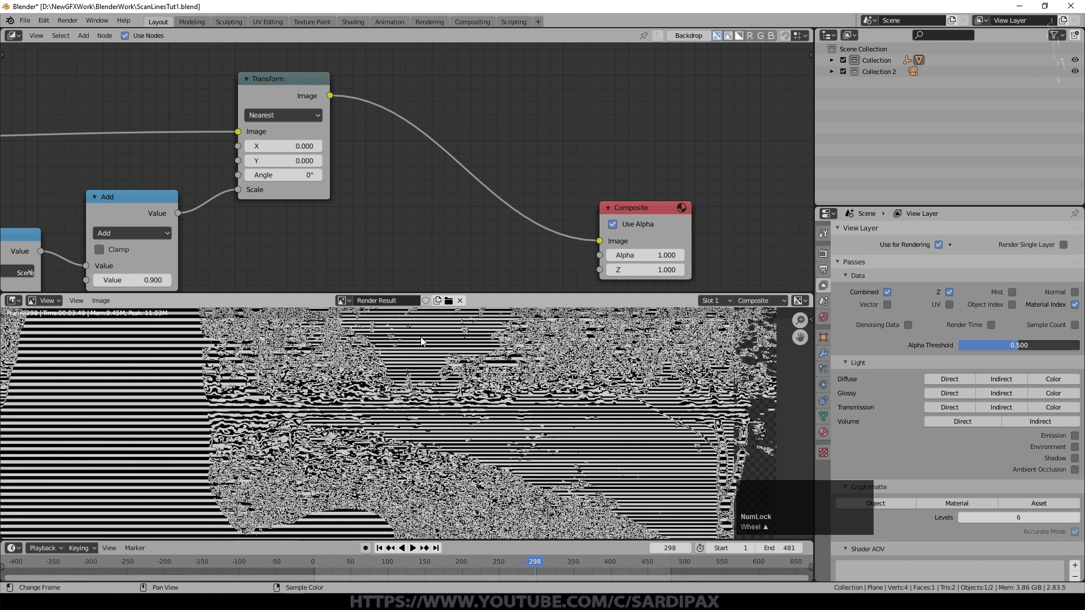
left_click(81, 35)
mouse_move(120, 142)
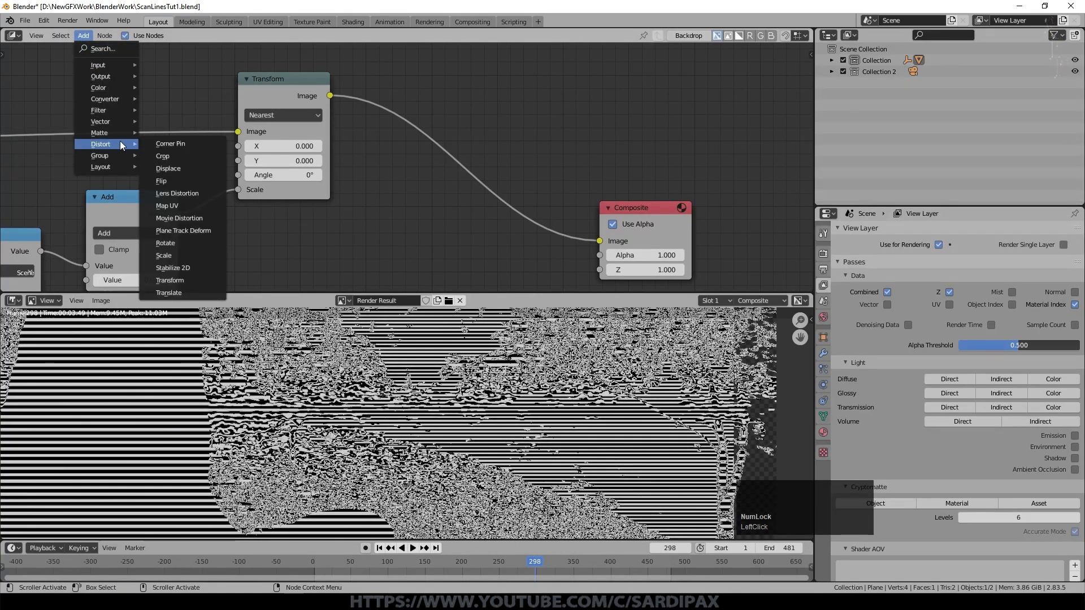
left_click(182, 191)
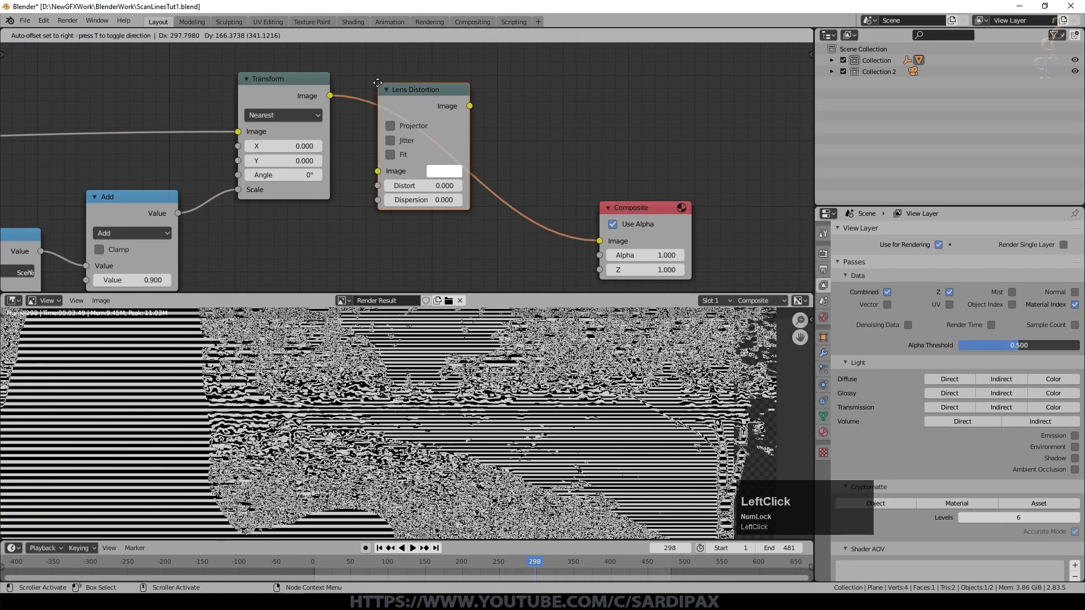
left_click(377, 83)
- Enable Projector on the Lens Distortion node, set its Dispersion to 1.000, and inspect the colour fringing in the render preview
scroll(444, 103, "up", 2)
left_click(390, 110)
left_click(466, 207)
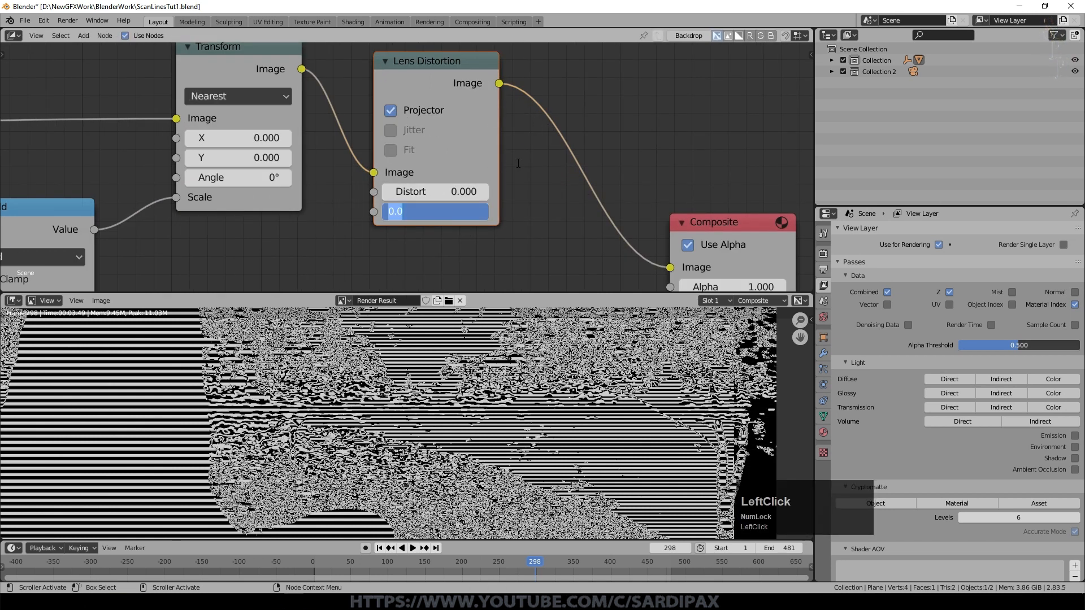
type("1")
key("KP_Enter")
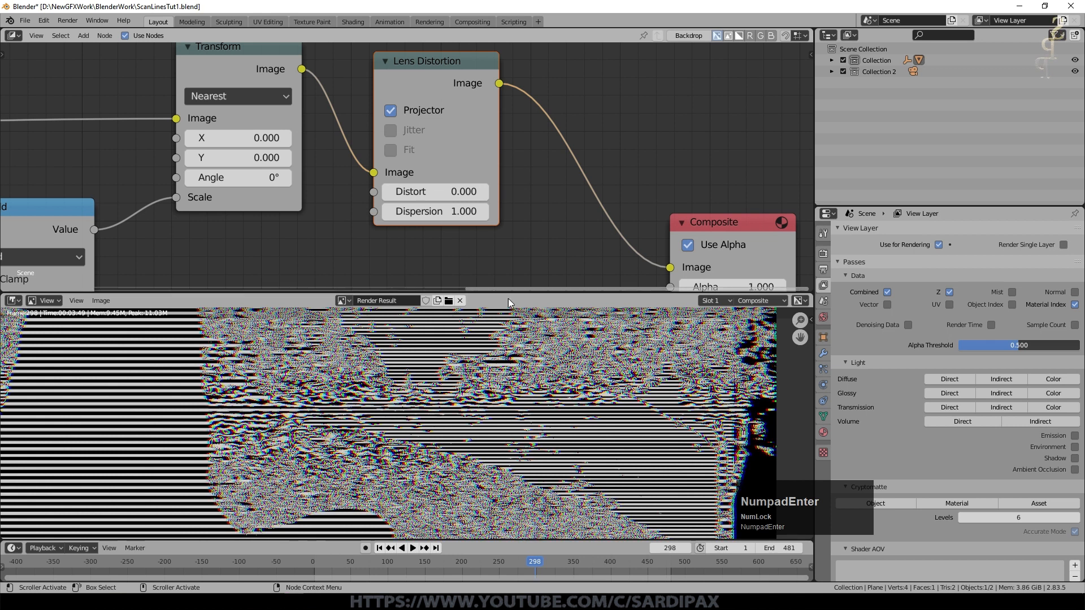
scroll(391, 379, "up", 4)
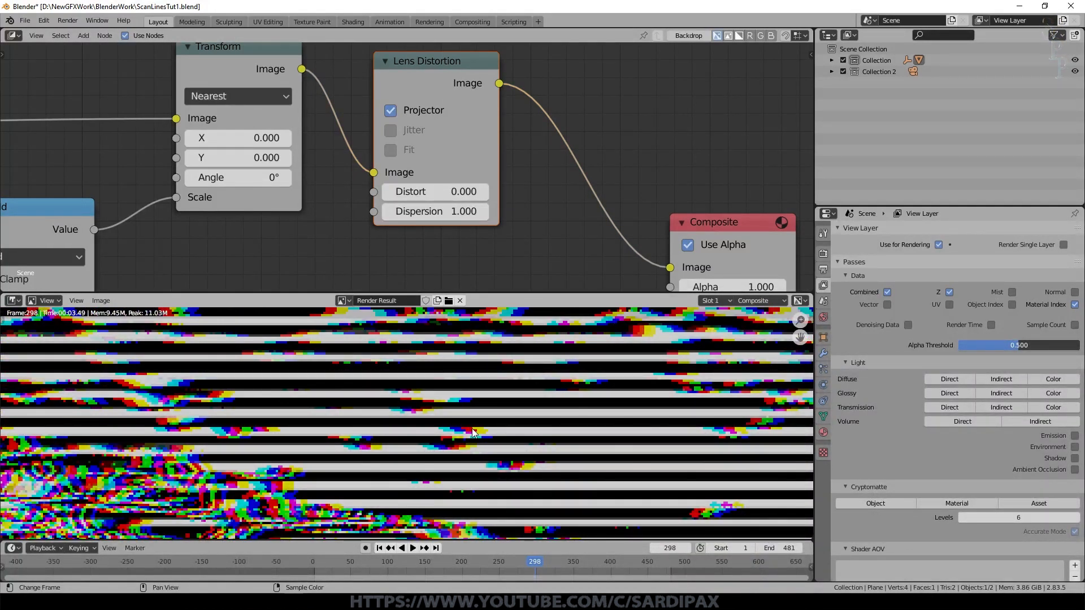
scroll(480, 443, "down", 5)
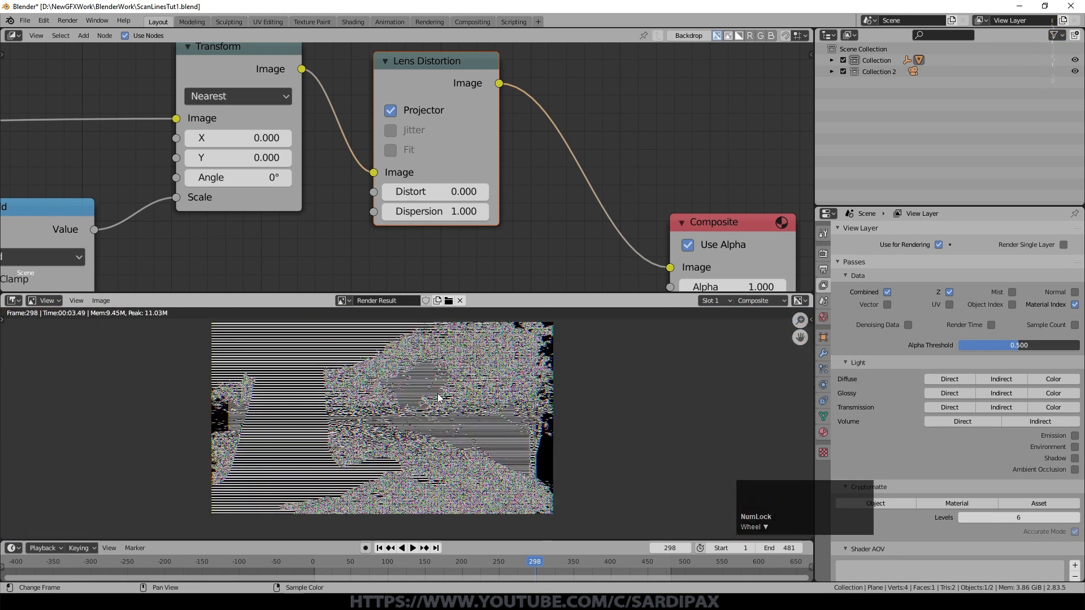
scroll(437, 393, "up", 3)
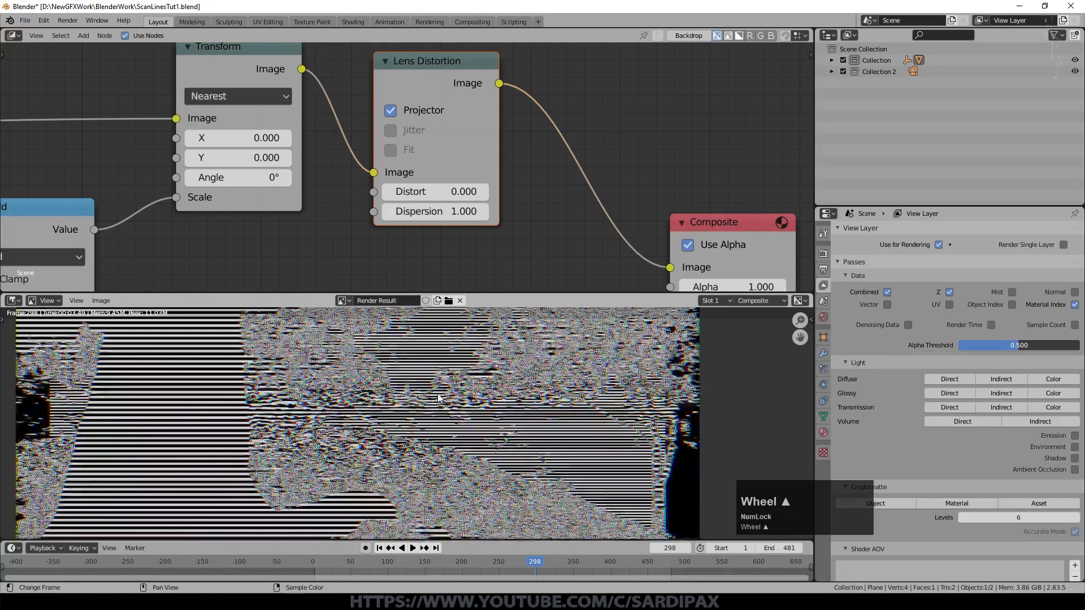
- Insert a Glare node between the Lens Distortion and Composite nodes and set its glare type to Simple Star
scroll(438, 397, "down", 1)
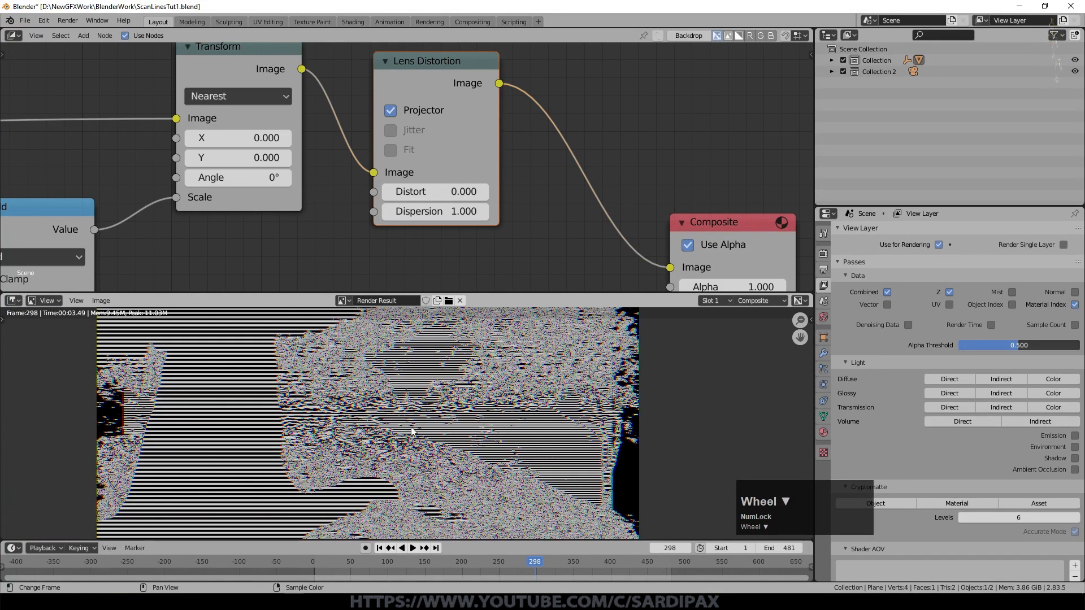
scroll(460, 415, "up", 3)
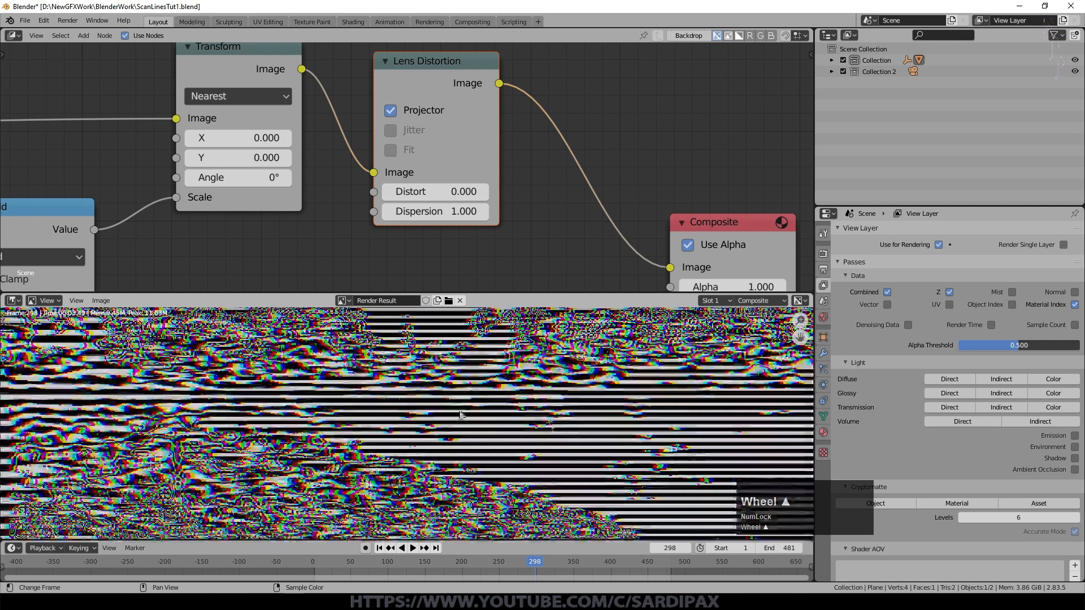
scroll(460, 415, "down", 2)
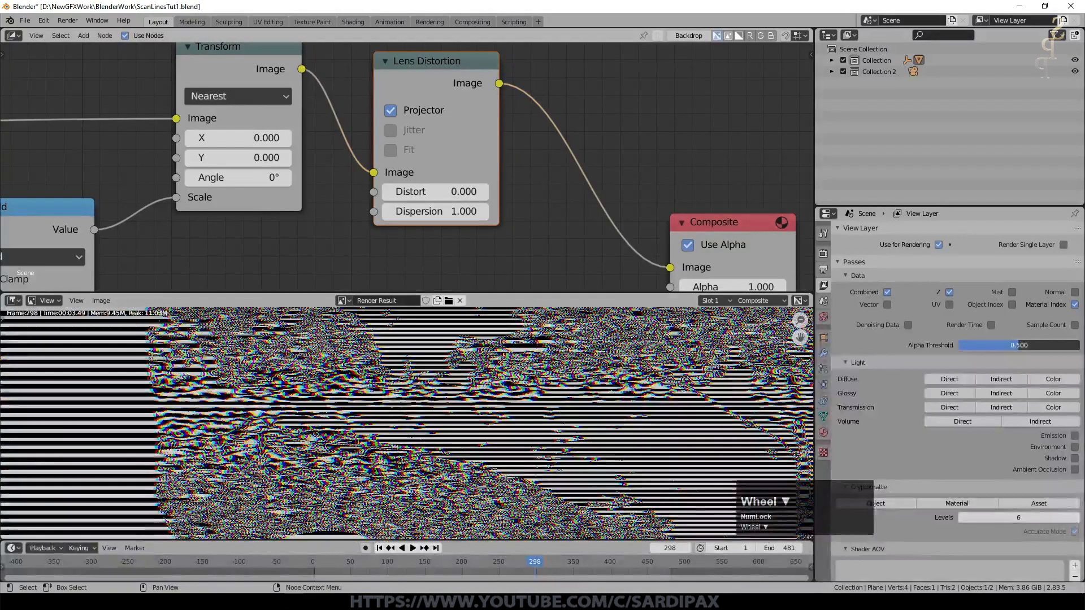
left_click(85, 35)
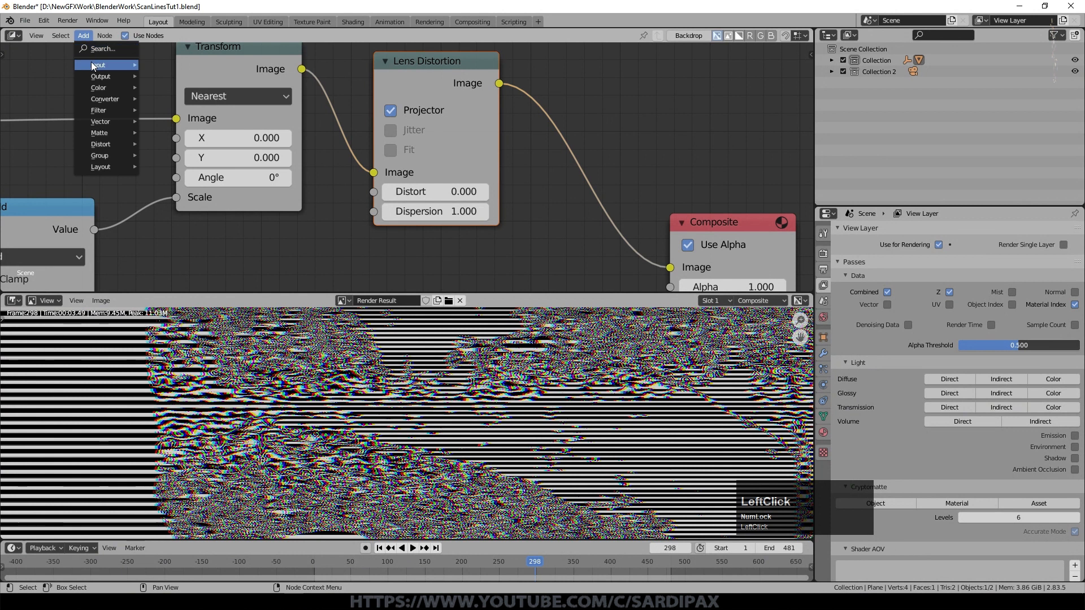
mouse_move(102, 112)
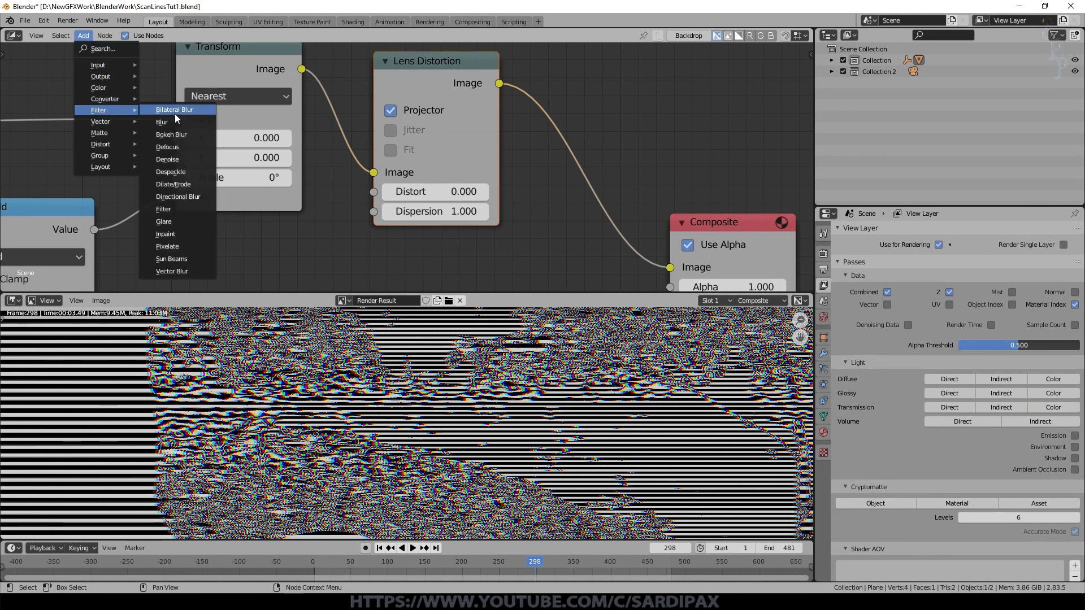
left_click(163, 221)
left_click(651, 109)
left_click(651, 109)
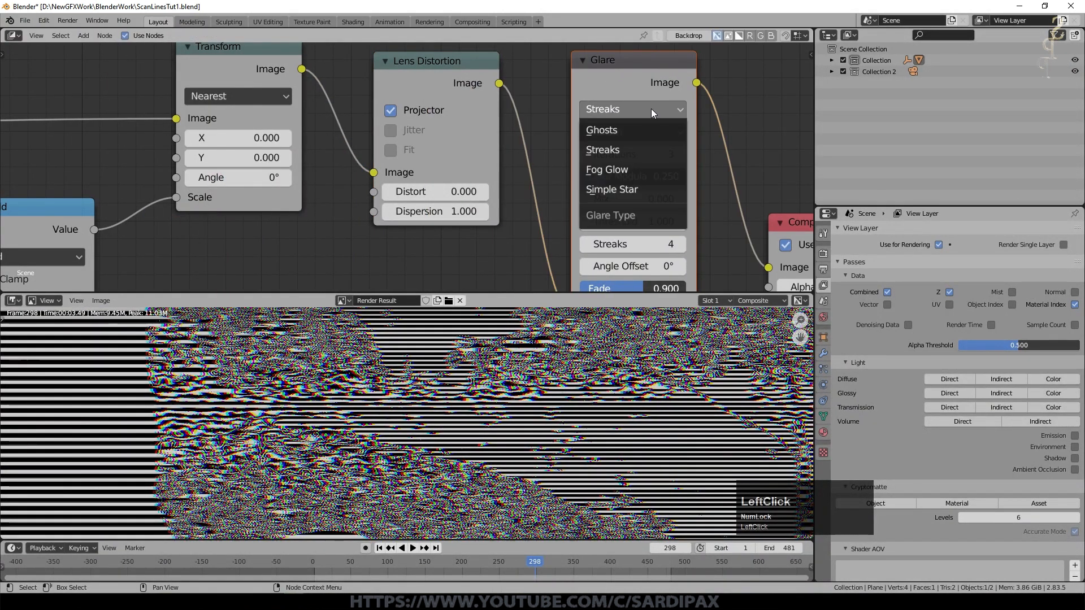
left_click(628, 188)
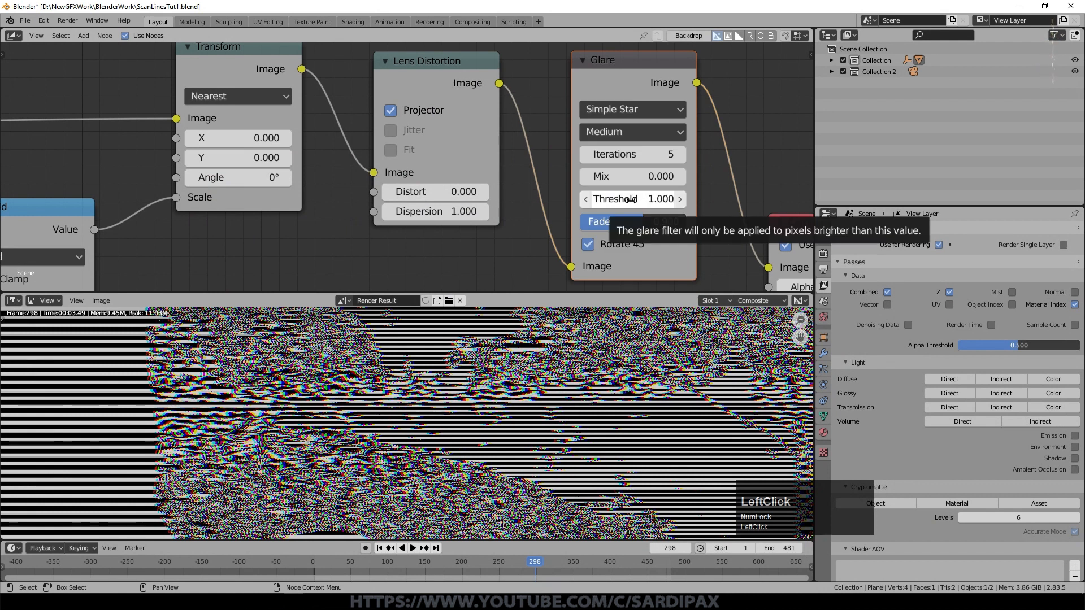
- Set the Glare node's Mix to -0.600 and its Threshold to 0.650
left_click(644, 177)
type("-.6")
left_click(630, 199)
type(".65")
key("Return")
scroll(117, 53, "down", 3)
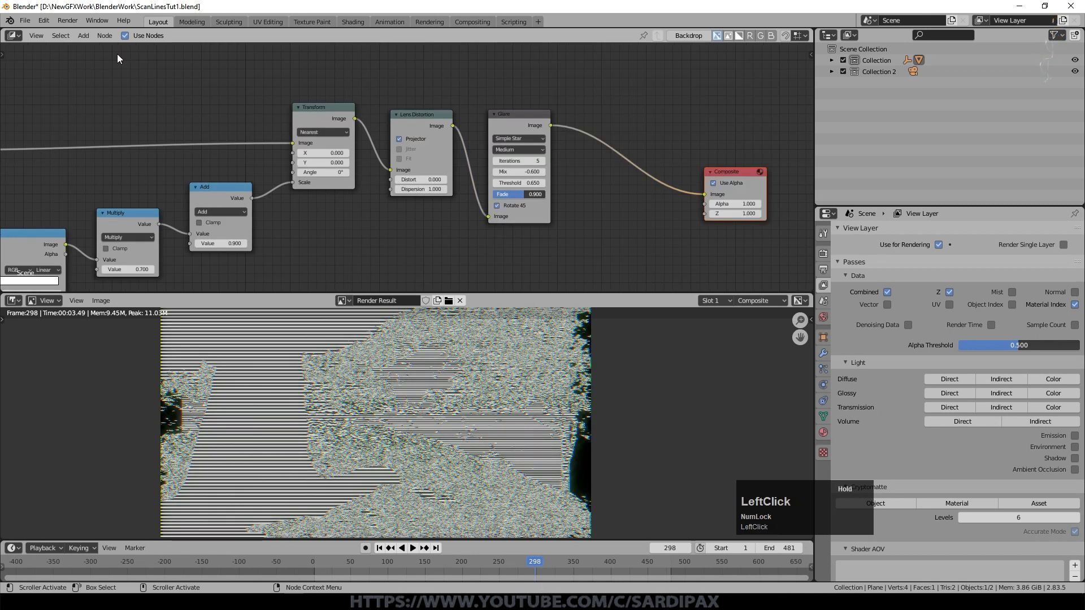
- Insert a Mix node set to Screen before the Composite node, with the Glare image feeding its second image input
left_click(84, 36)
mouse_move(107, 88)
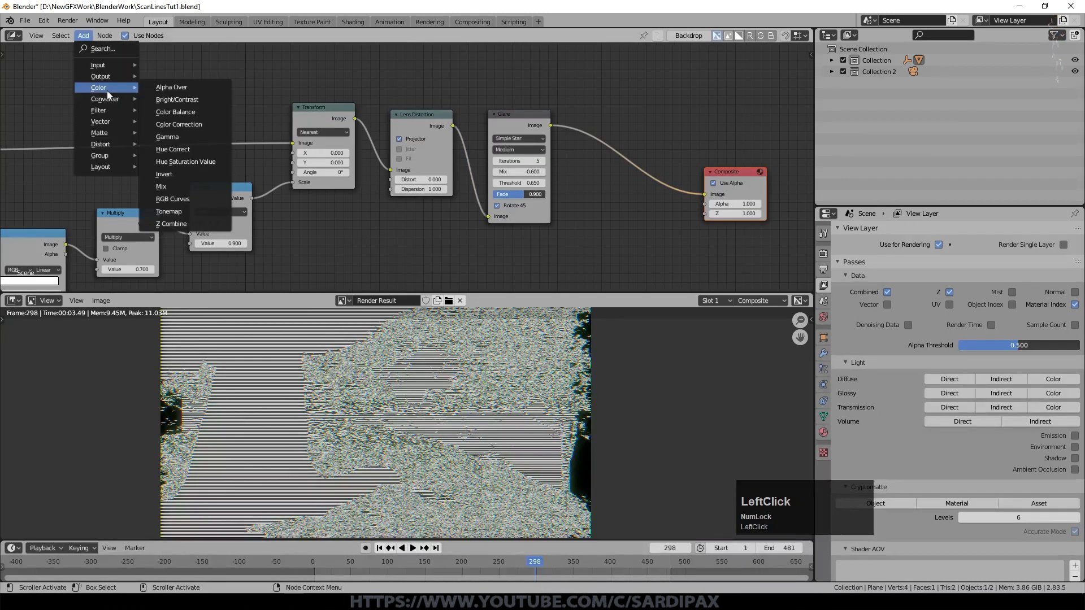
left_click(176, 185)
left_click(622, 128)
key("KP_Decimal")
left_click(491, 153)
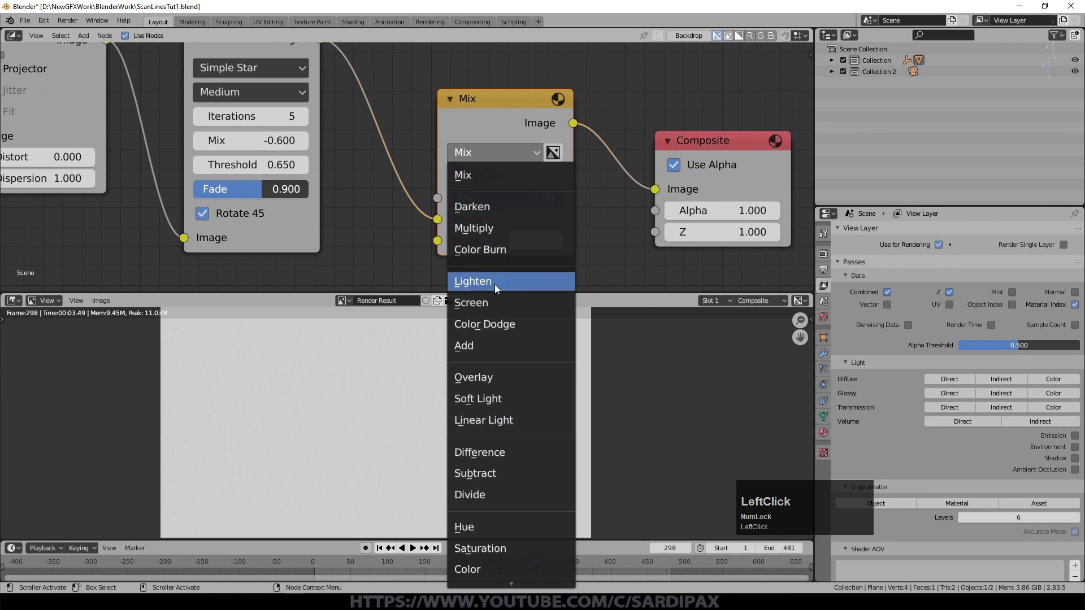
left_click(491, 303)
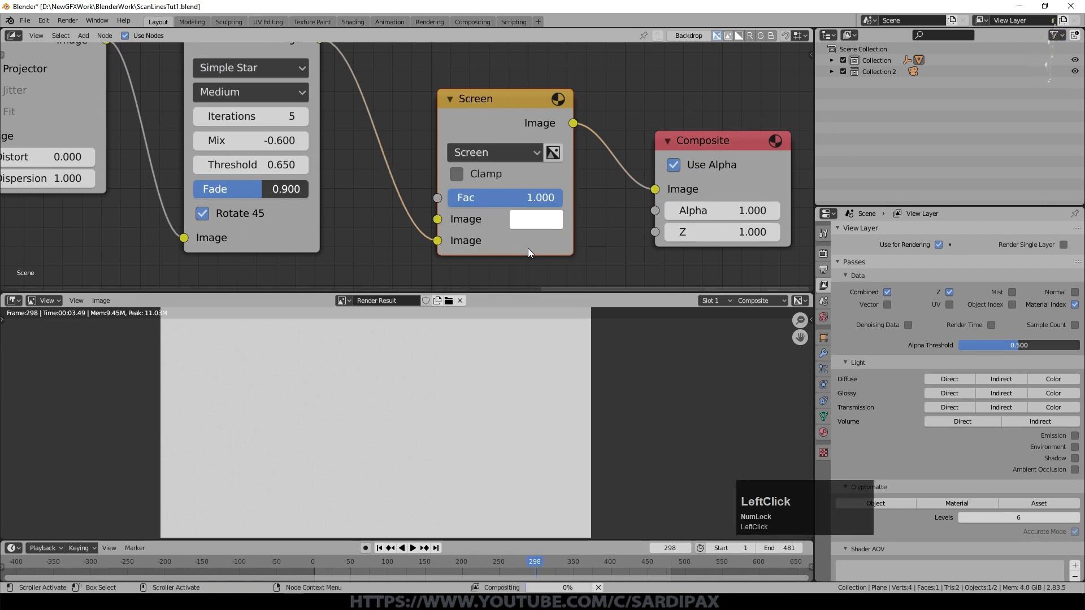
- Connect the source video's Image output to the Screen node's first image input and inspect the blended result
scroll(528, 236, "down", 5)
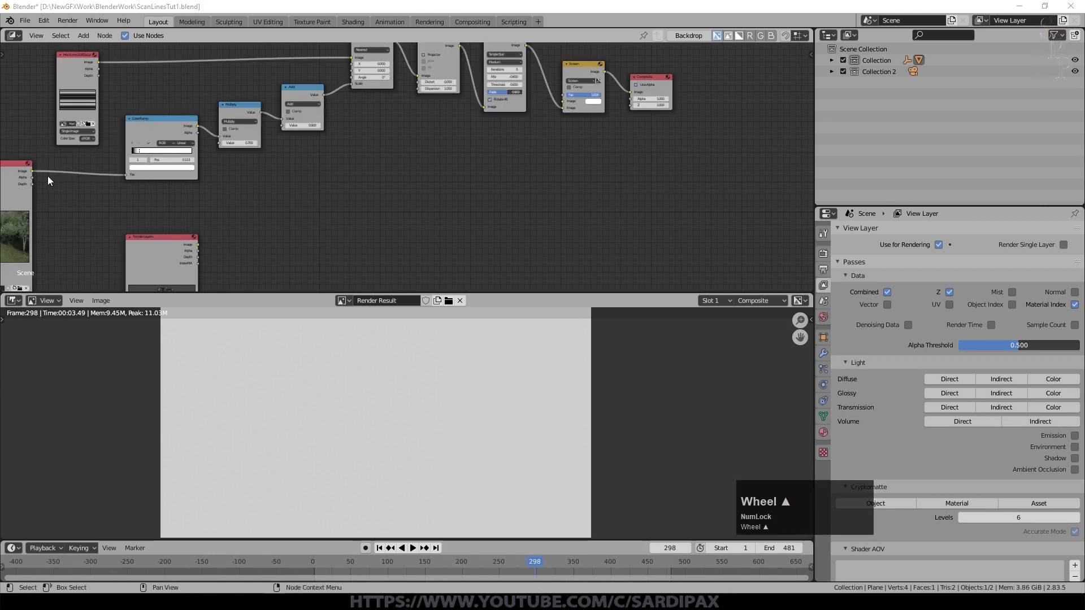
left_click_drag(31, 171, 567, 102)
scroll(491, 351, "up", 1)
scroll(492, 354, "up", 1)
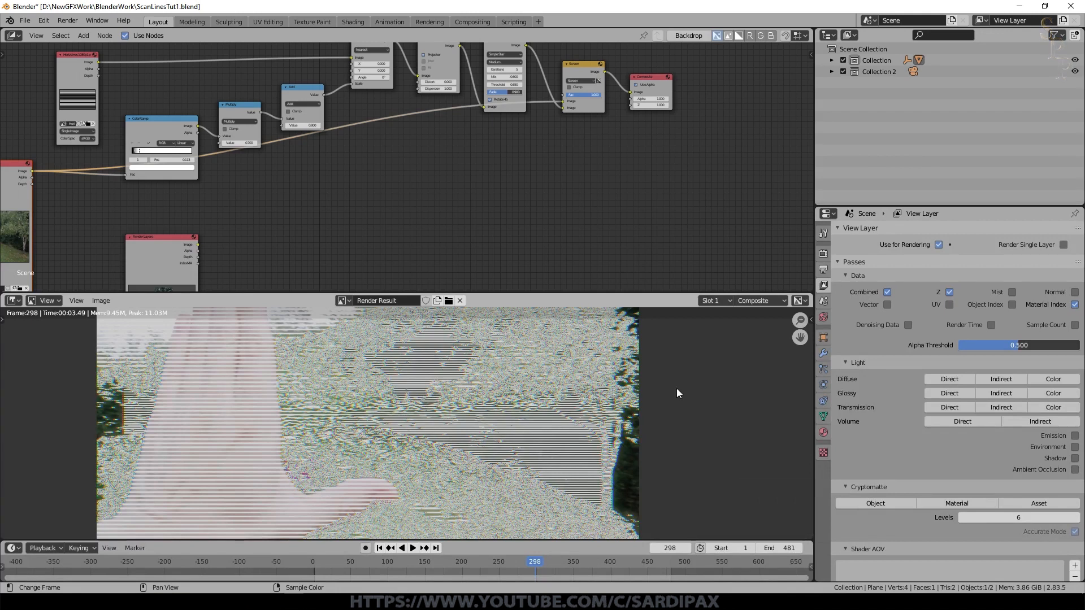
scroll(677, 391, "up", 2)
scroll(551, 394, "down", 4)
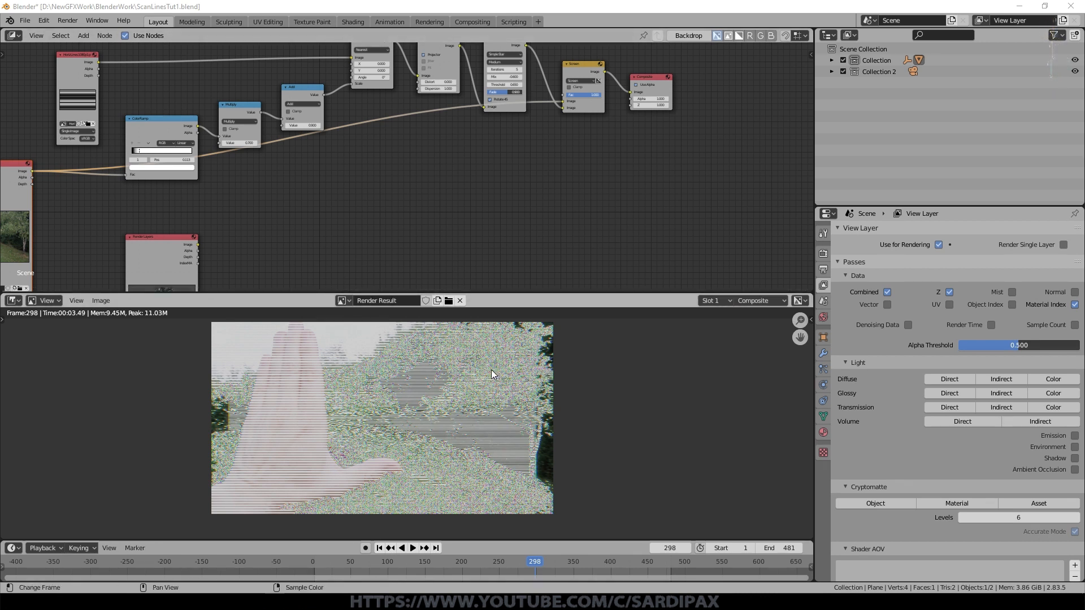
- Move the Render Layers node above the main node chain and add an ID Mask node beside it
left_click_drag(181, 237, 455, 130)
middle_click_drag(553, 165, 446, 250)
left_click(445, 249)
scroll(517, 177, "up", 3)
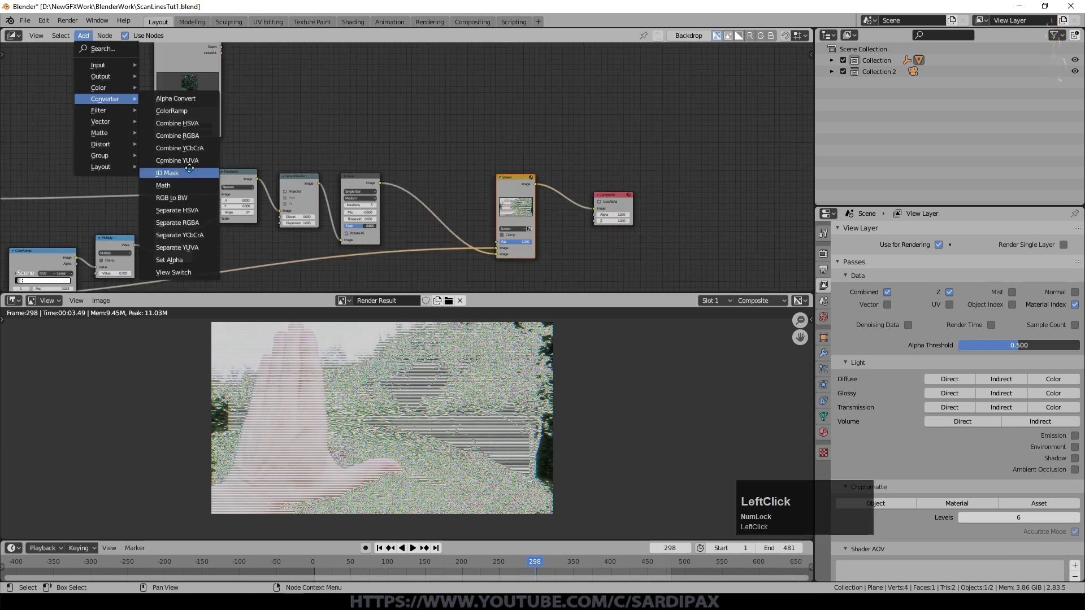
left_click(172, 172)
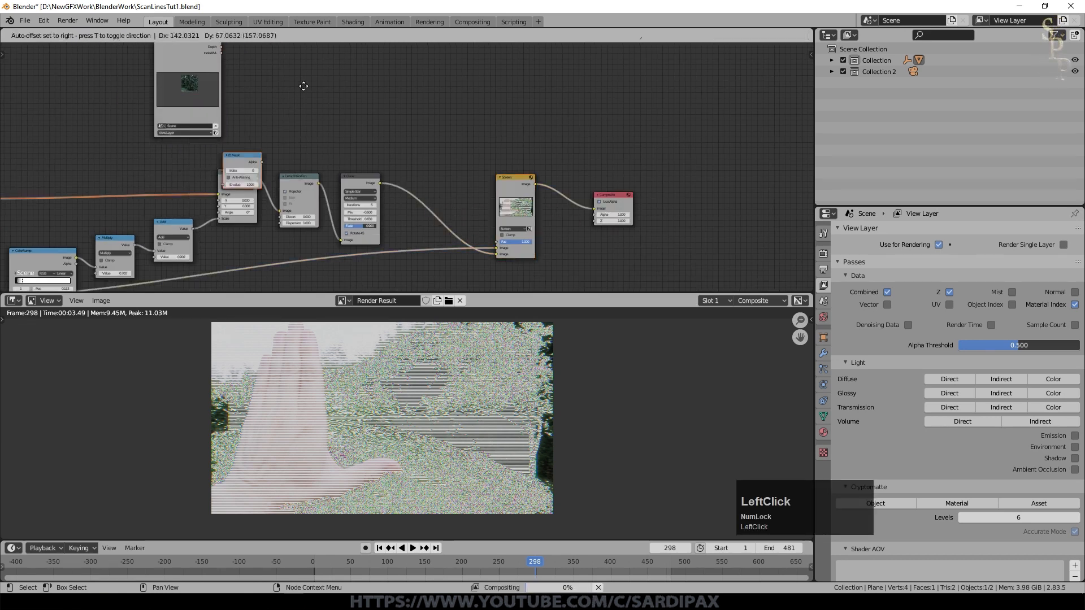
left_click(302, 86)
- Connect the Render Layers' IndexMA output to the ID Mask's ID value and preview its Alpha through the Composite node
scroll(189, 65, "up", 2)
left_click_drag(166, 60, 183, 62)
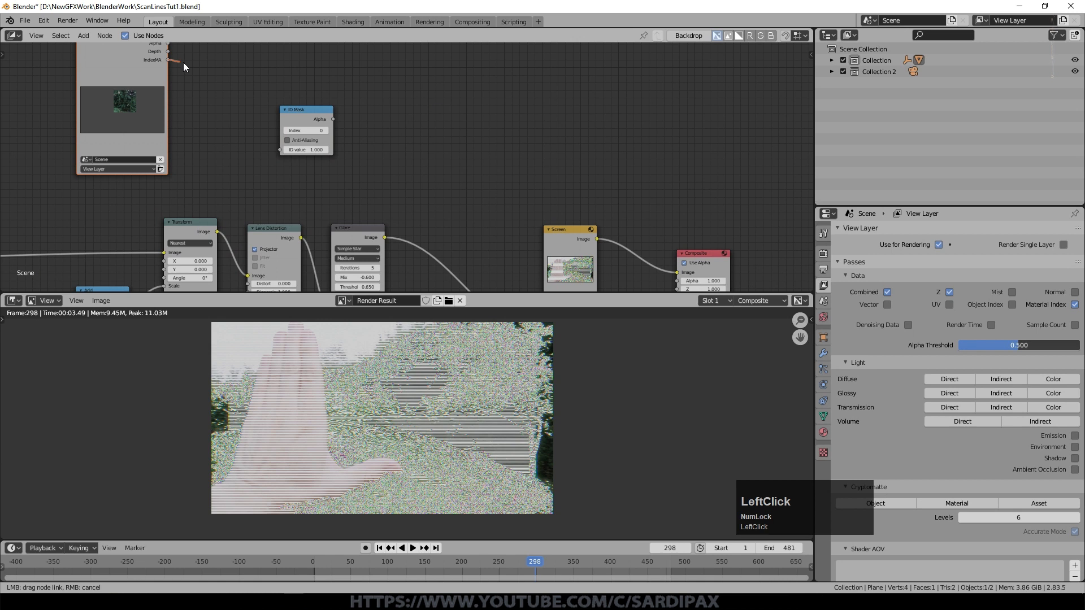
left_click_drag(282, 148, 281, 149)
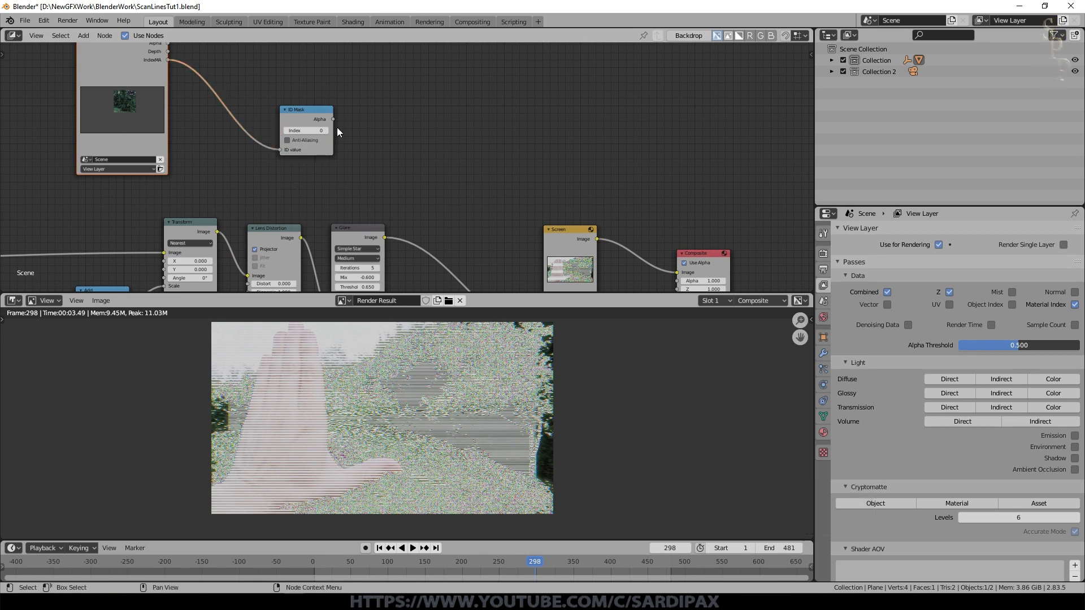
left_click_drag(332, 120, 677, 272)
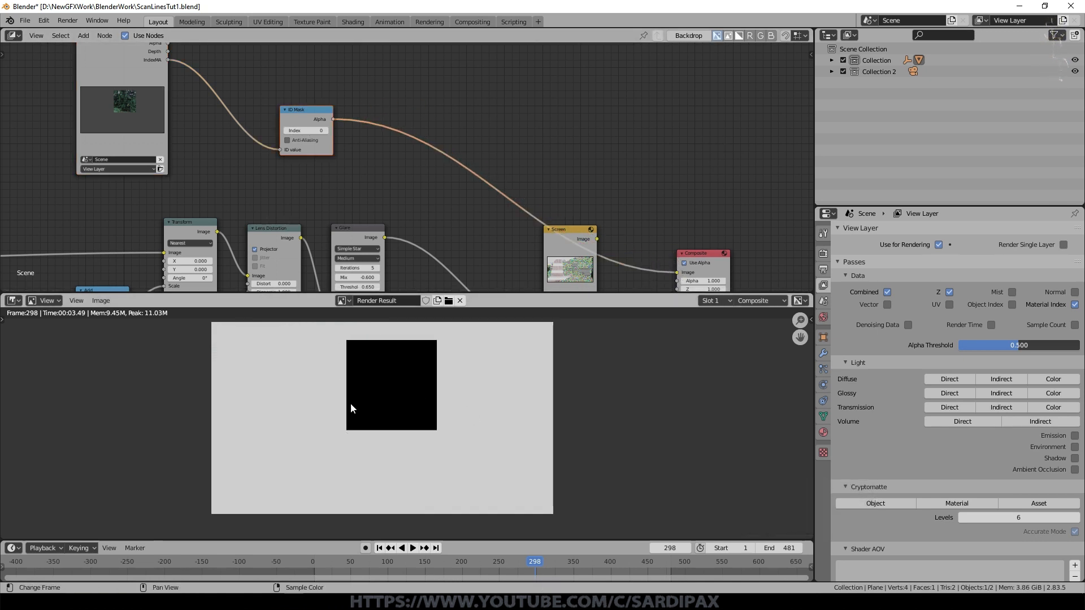
- Compare different ID Mask index values in the render preview and leave the index at 1
left_click(326, 130)
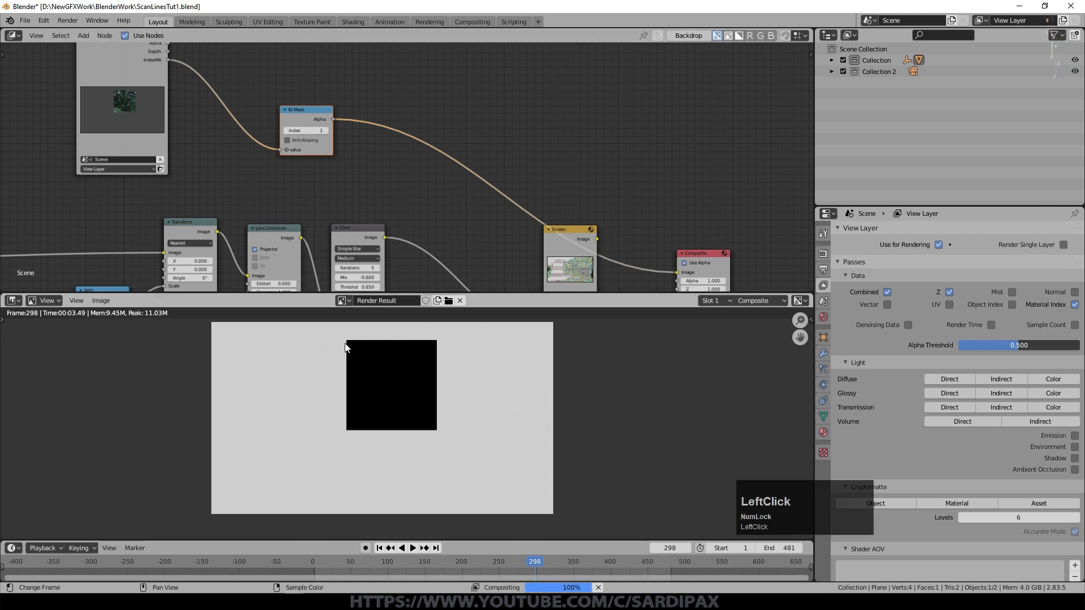
left_click(327, 131)
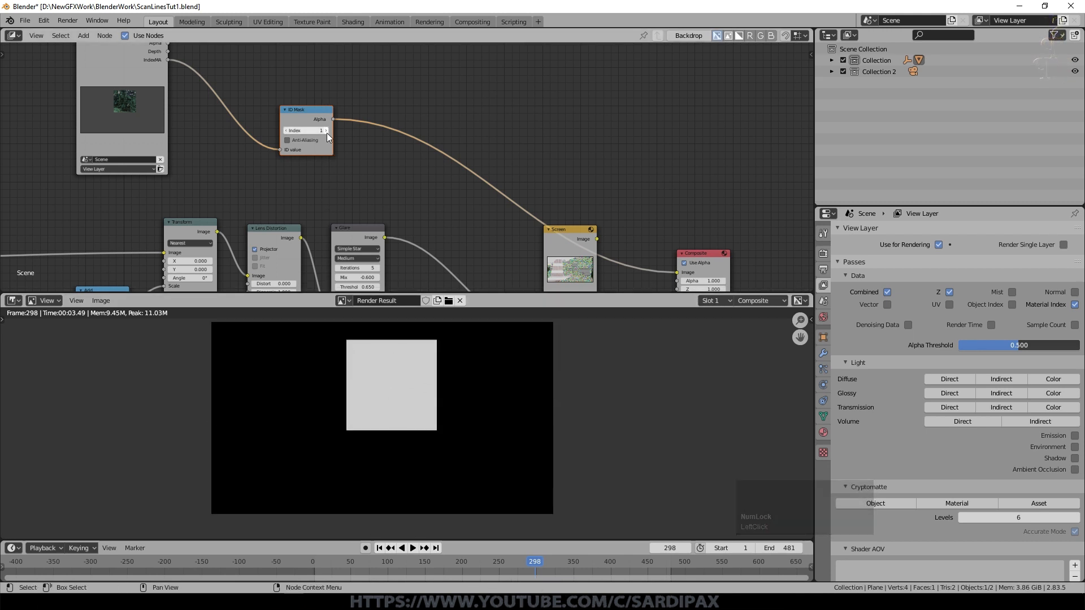
left_click(286, 131)
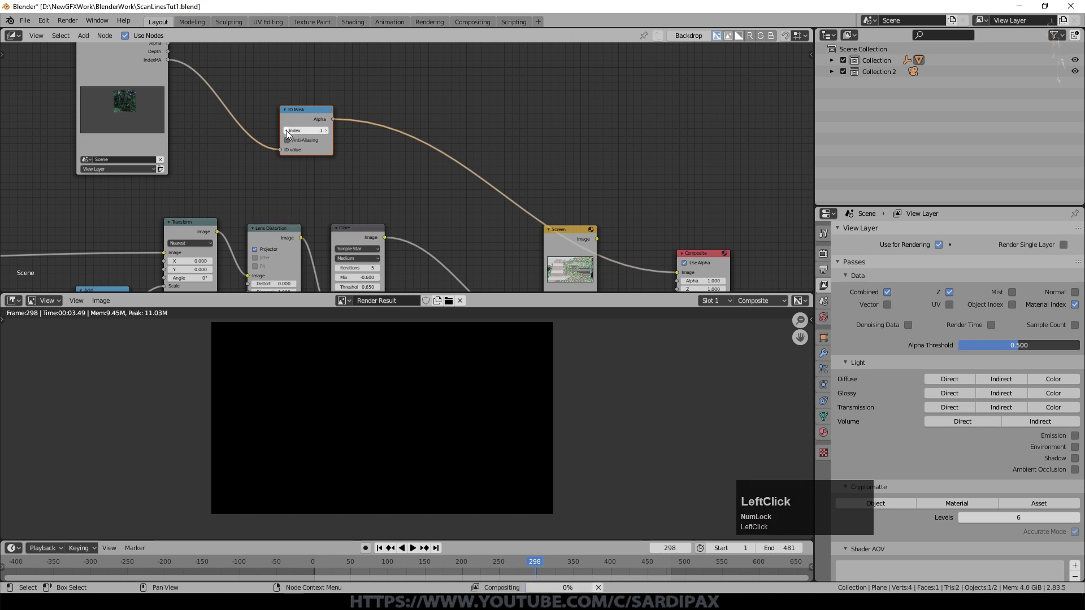
left_click(286, 131)
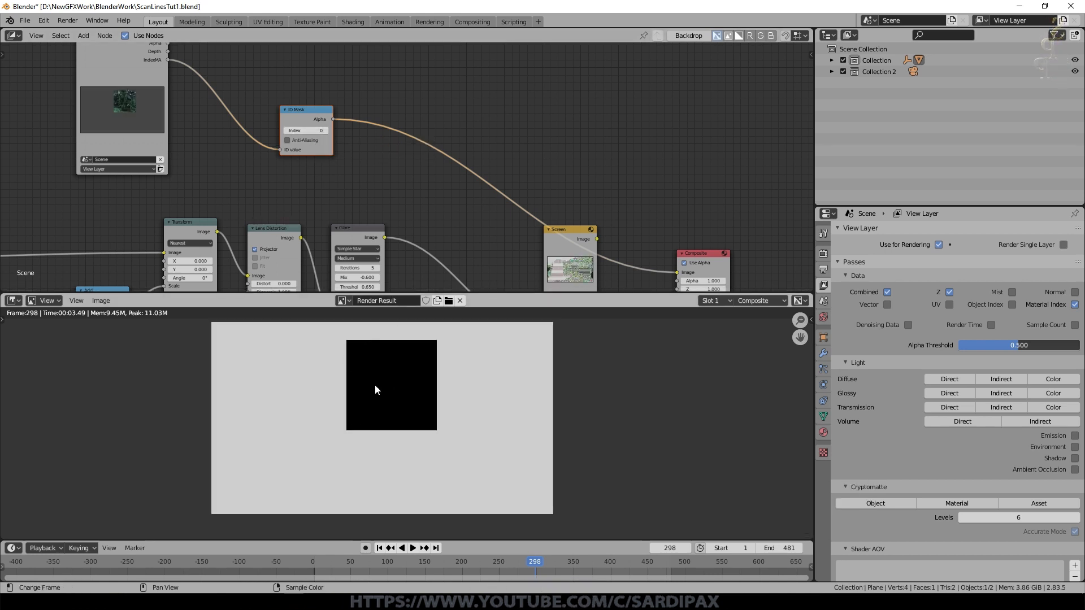
left_click(326, 130)
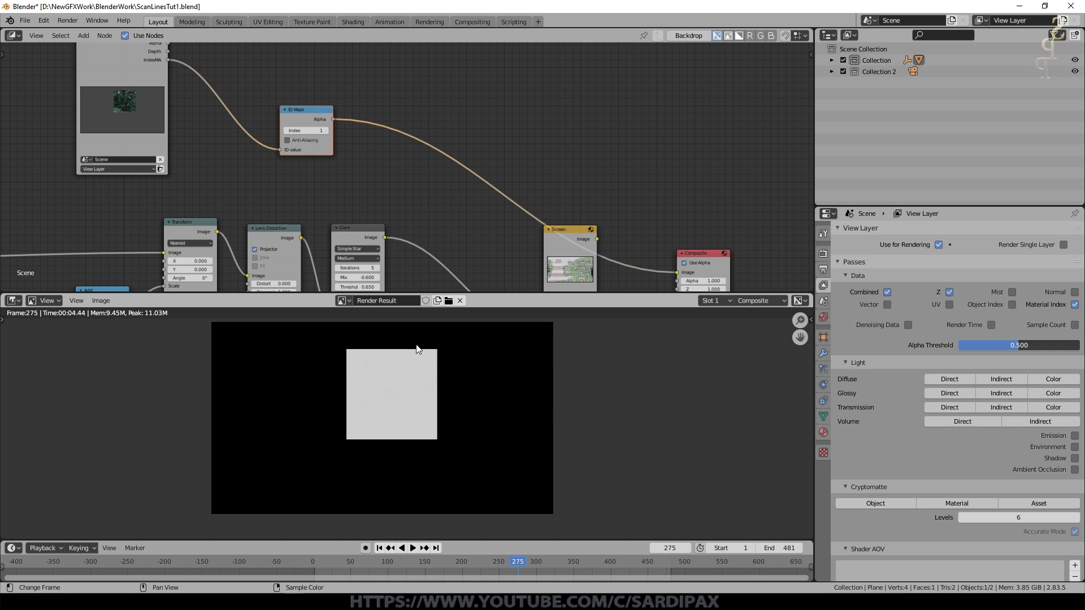
- Move the ID Mask node next to the Render Layers node and reconnect the Screen node's output to the Composite image input
middle_click_drag(427, 133, 436, 165)
left_click_drag(316, 142, 233, 98)
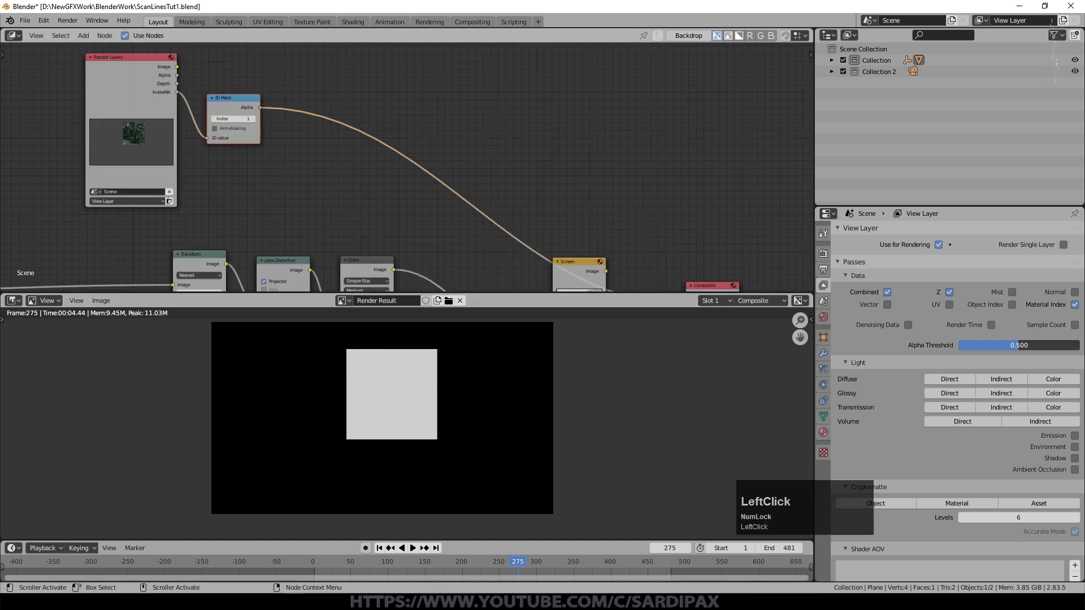
middle_click_drag(646, 246, 563, 164)
left_click_drag(524, 189, 603, 225)
middle_click_drag(416, 113, 477, 118)
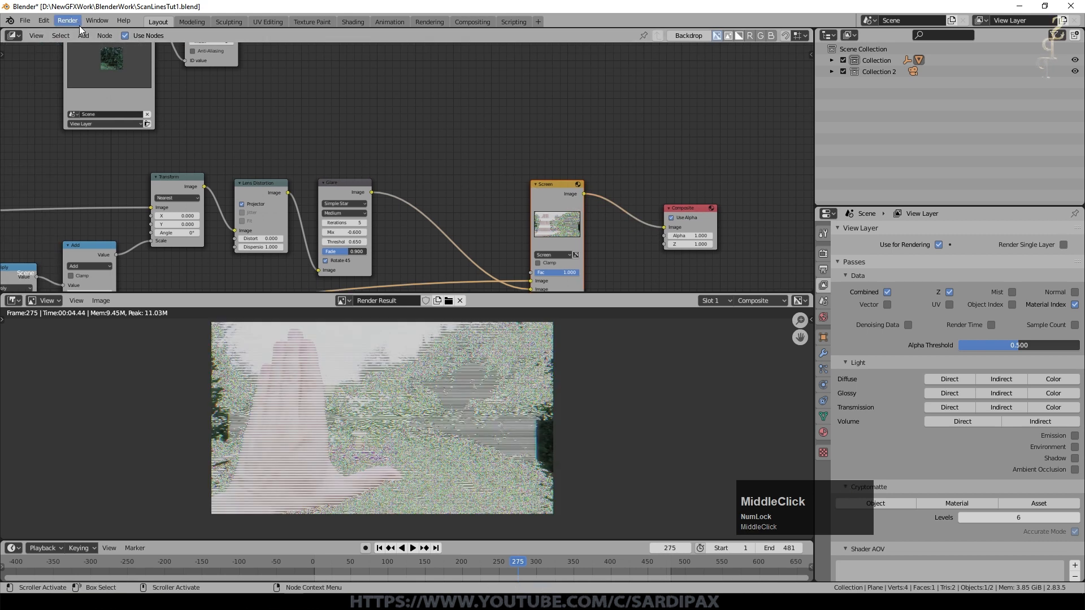
left_click(83, 35)
mouse_move(113, 87)
left_click(173, 187)
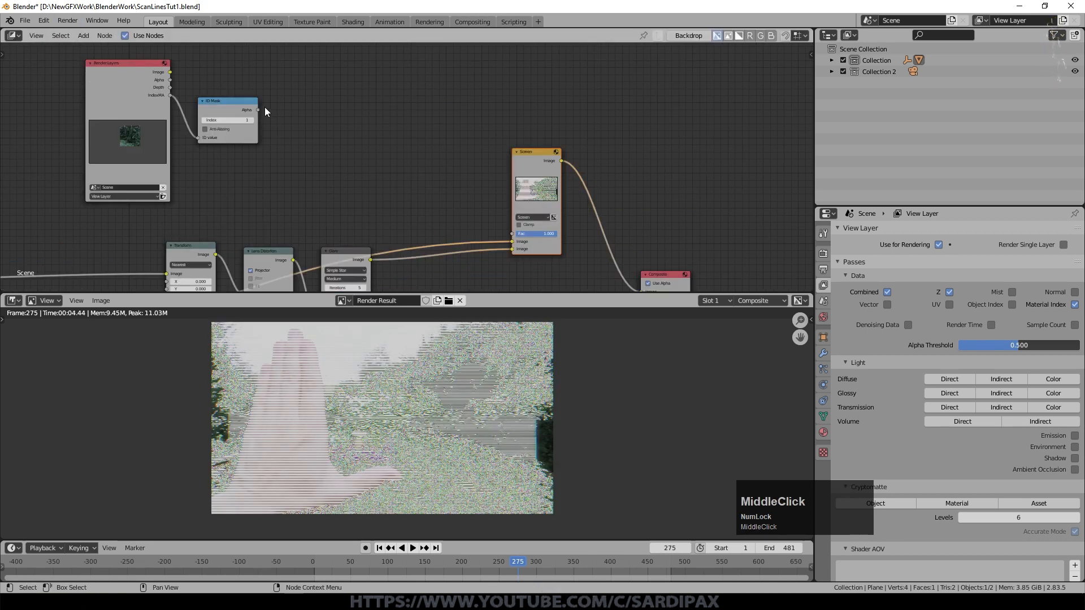
- Connect the ID Mask's Alpha output to the Screen node's Fac input and inspect the masked scan-line area
left_click_drag(258, 110, 531, 234)
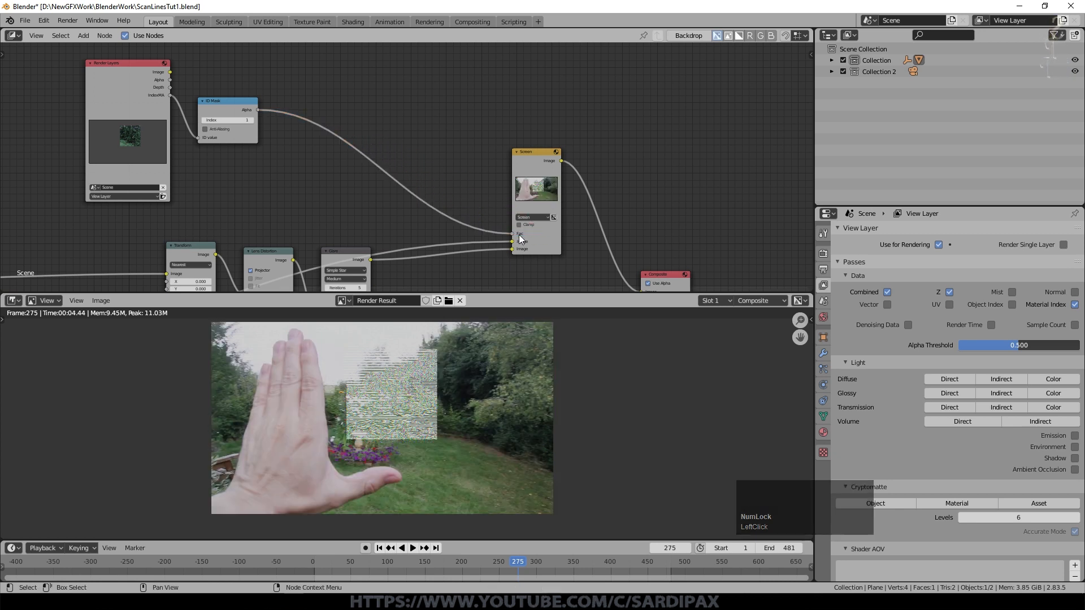
scroll(411, 448, "up", 2)
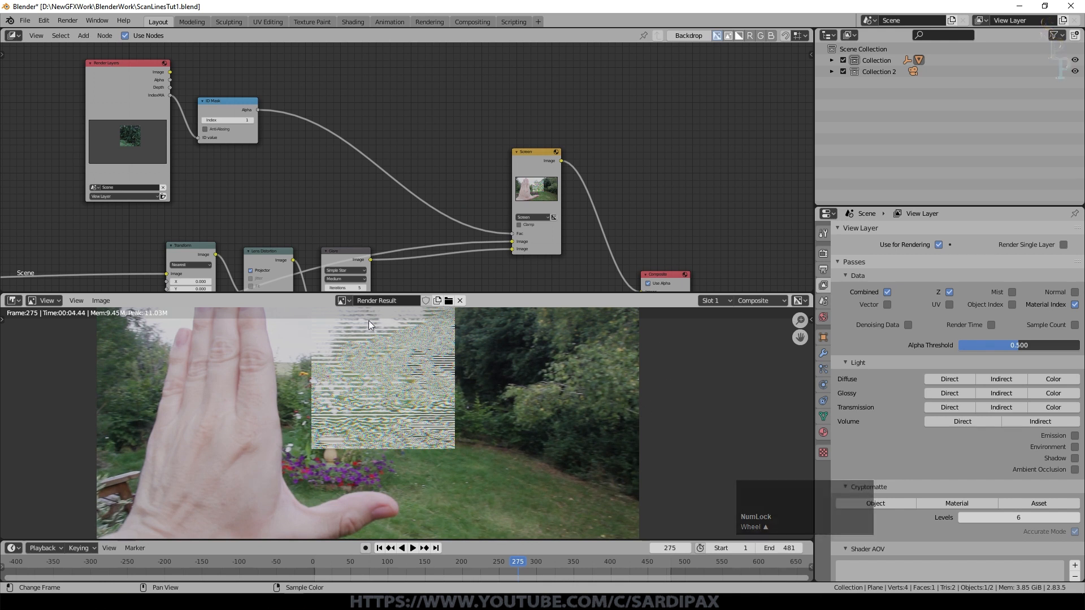
scroll(500, 371, "up", 2)
scroll(500, 371, "down", 2)
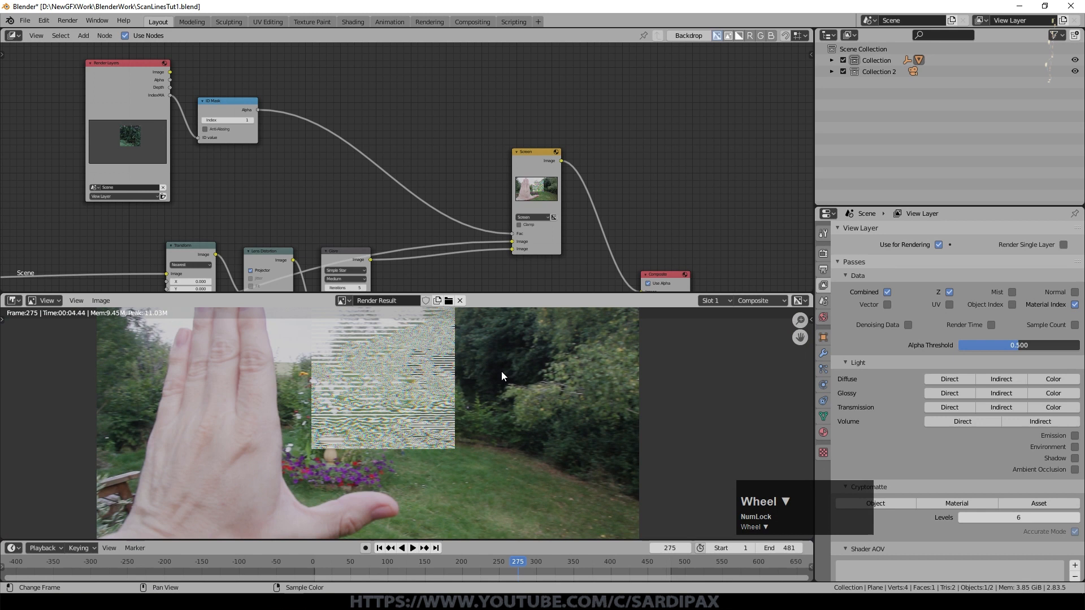
middle_click_drag(500, 371, 496, 365)
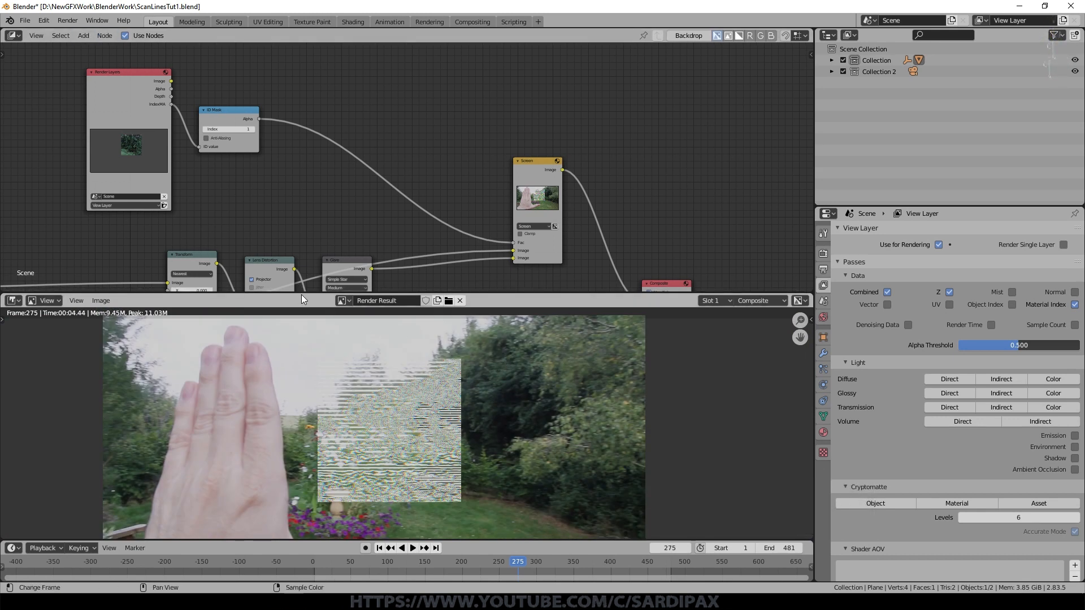
- Insert a Blur node between the ID Mask and Screen nodes and set its filter type to Fast Gaussian
left_click(85, 36)
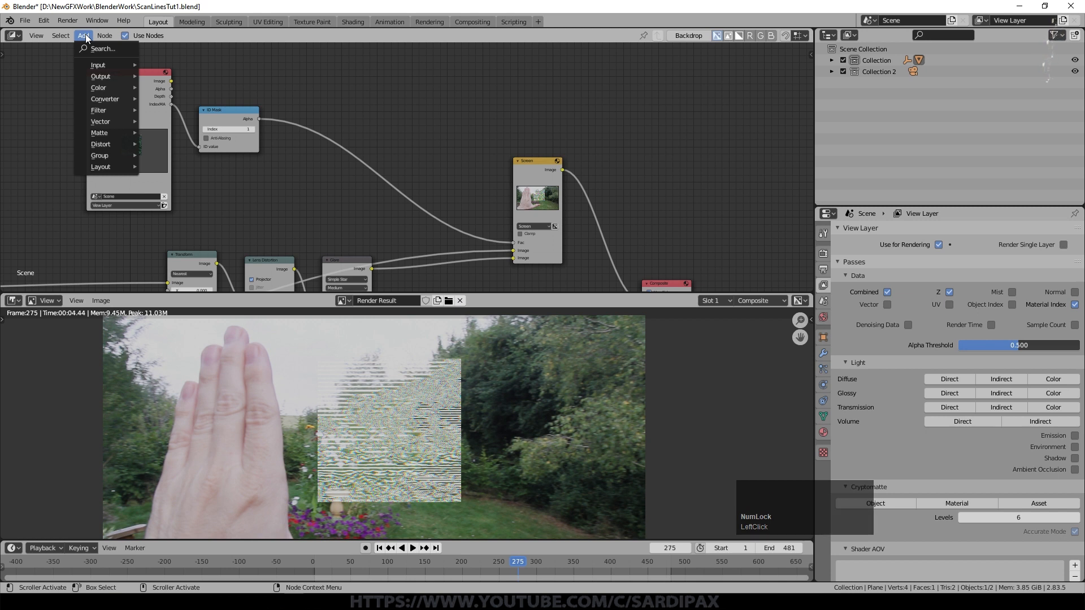
mouse_move(103, 115)
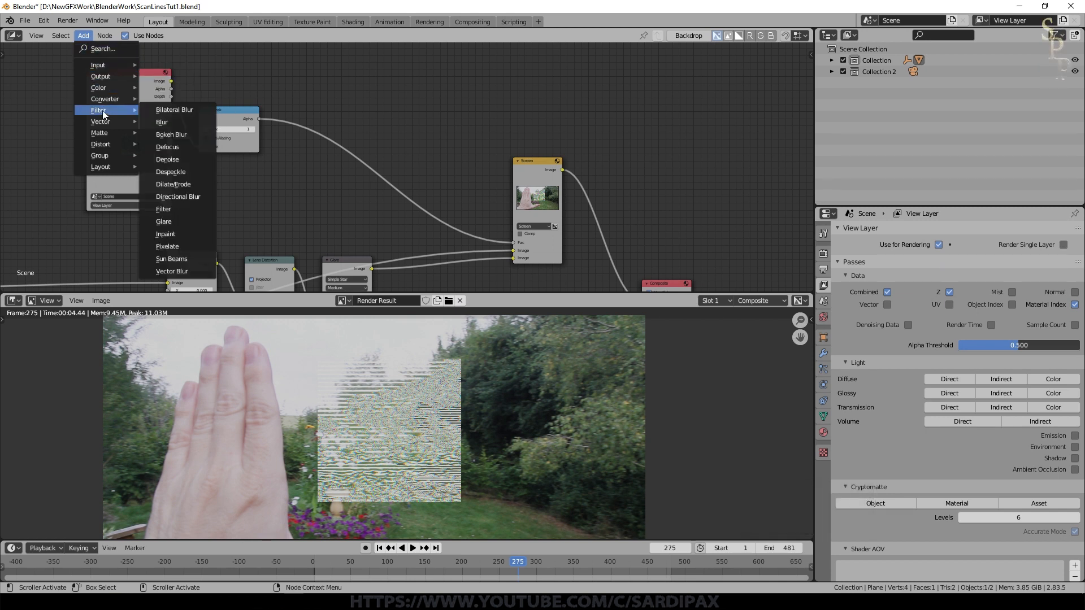
left_click(164, 122)
left_click(305, 89)
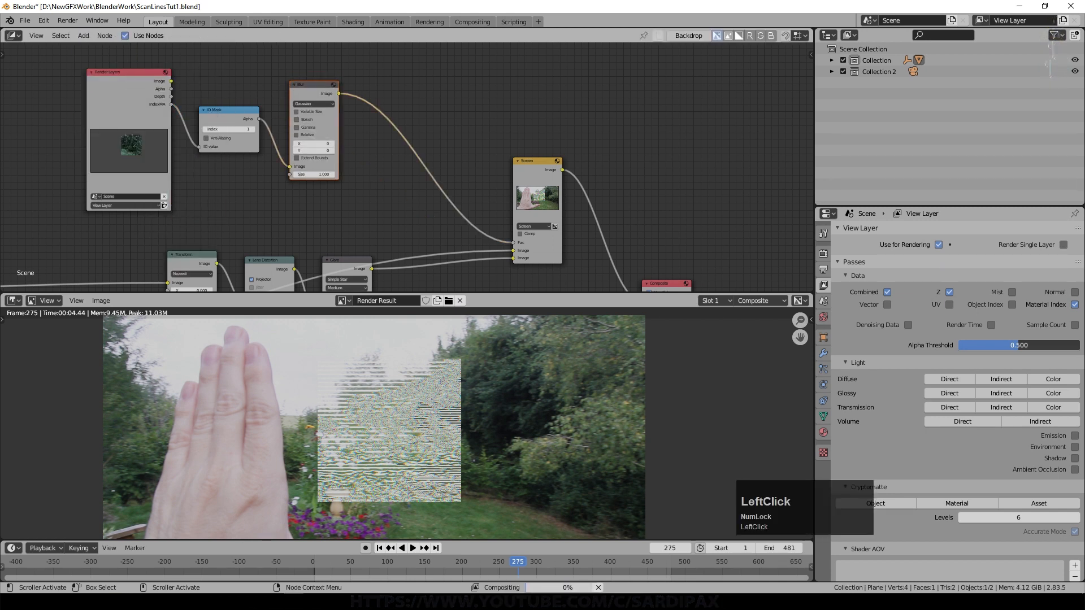
scroll(342, 85, "up", 4)
left_click(287, 122)
left_click(288, 208)
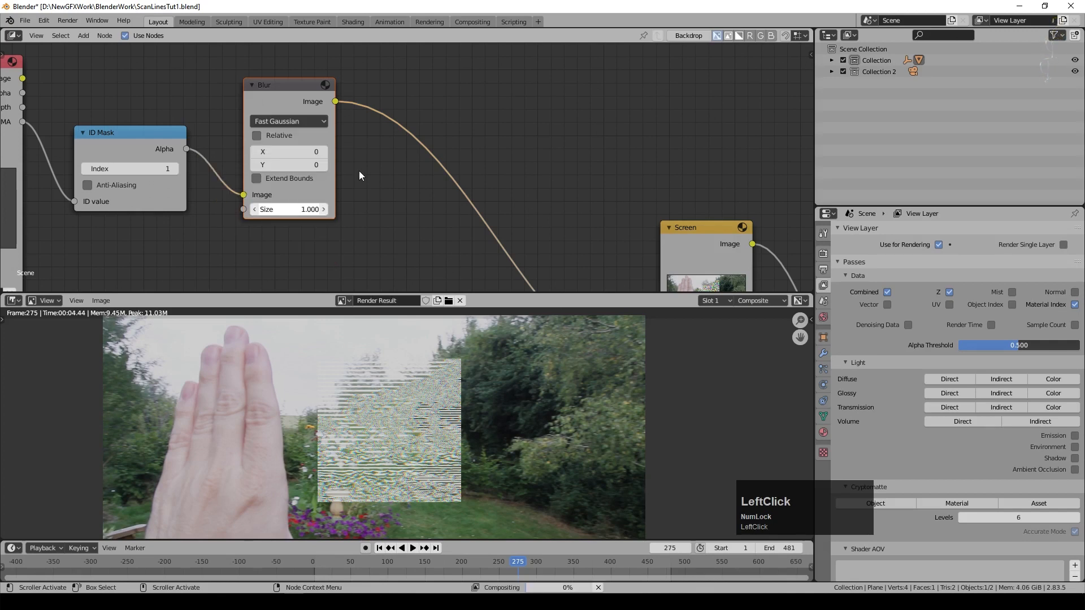
- Make the Blur node's size relative with Y aspect correction and set its Size to 0.5
left_click(267, 137)
left_click(288, 167)
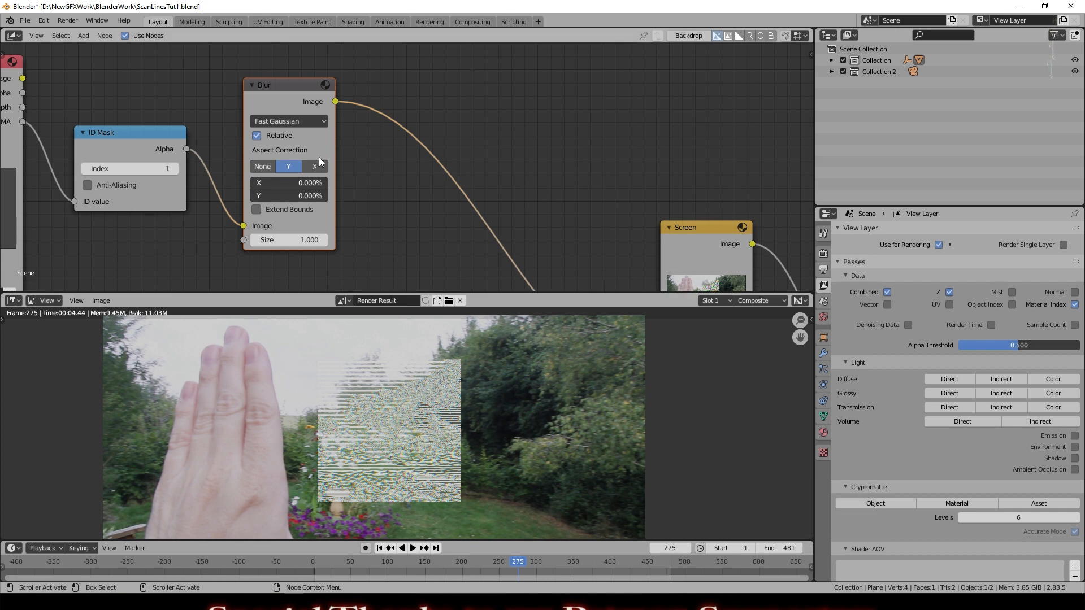
left_click(295, 241)
type(".5")
key("KP_Enter")
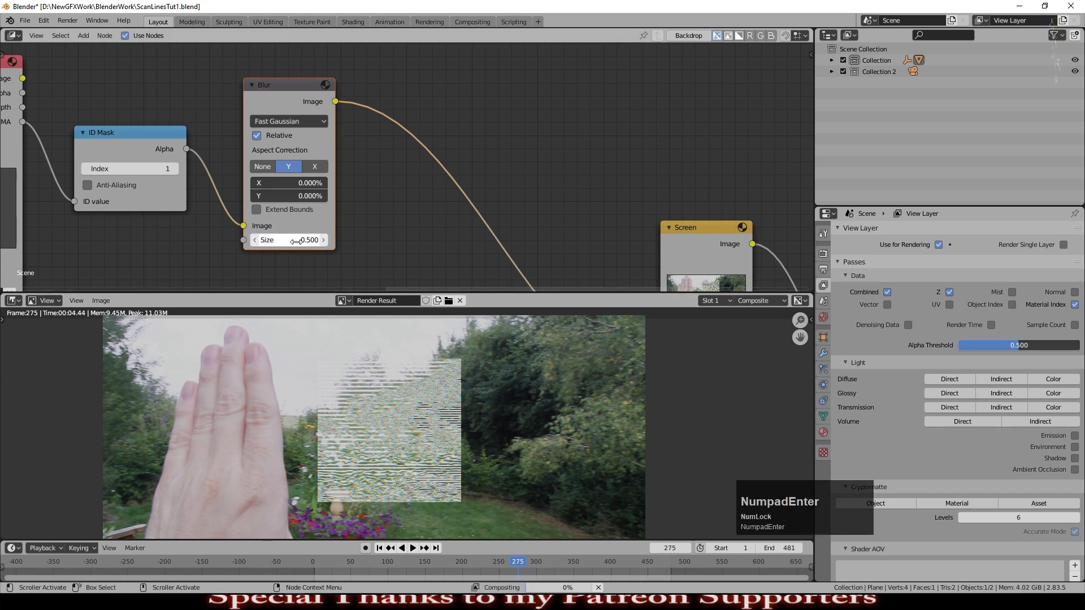
- Set the Blur node's X and Y amounts to 5% and inspect the softened mask edges in the render
left_click(293, 183)
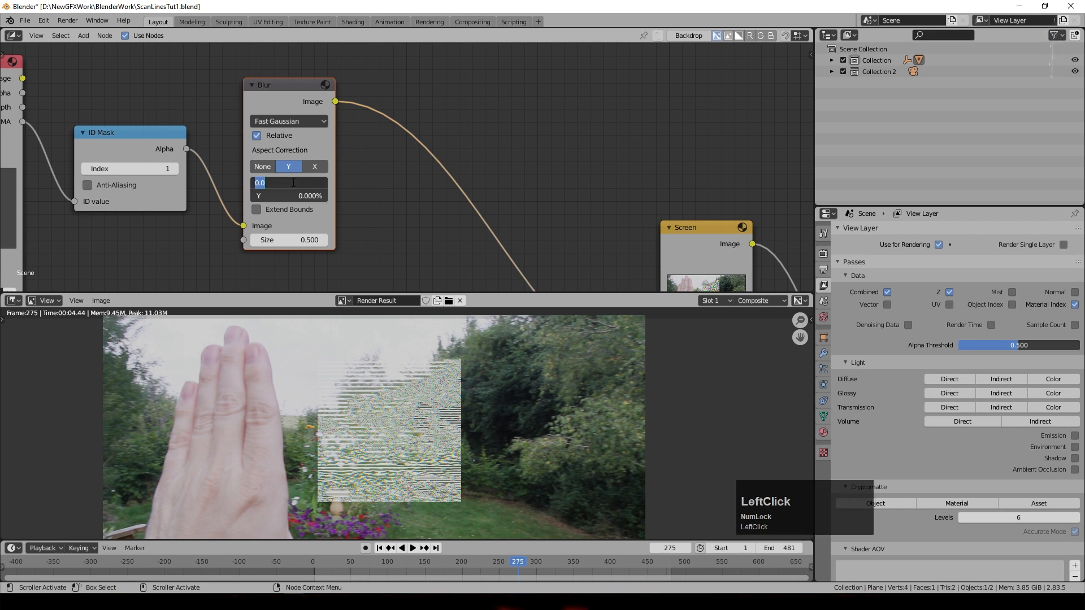
type("5")
key("Tab")
type("5")
key("KP_Enter")
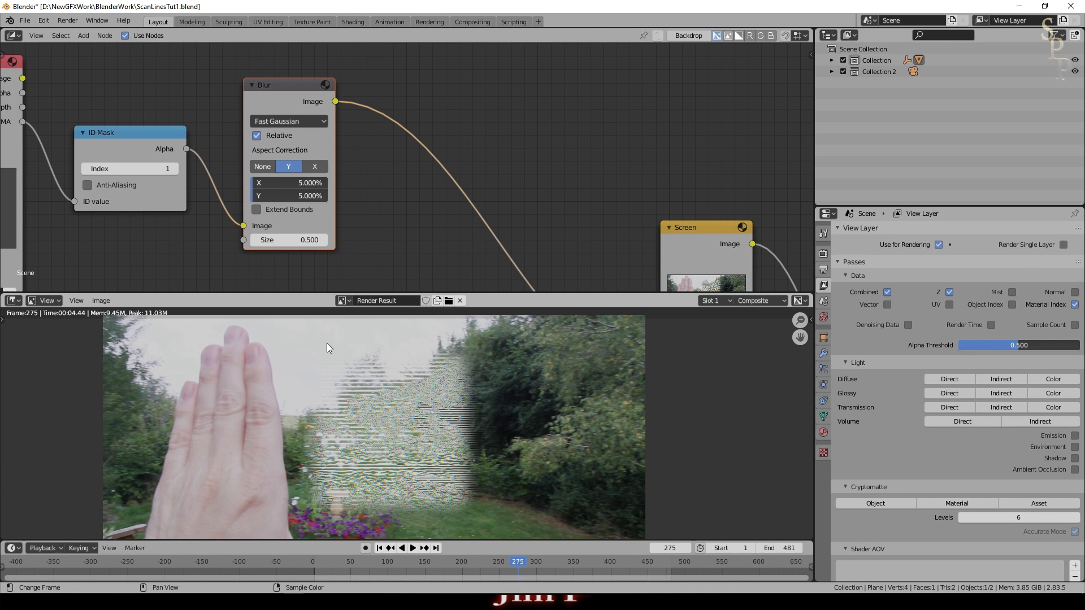
scroll(526, 318, "up", 1)
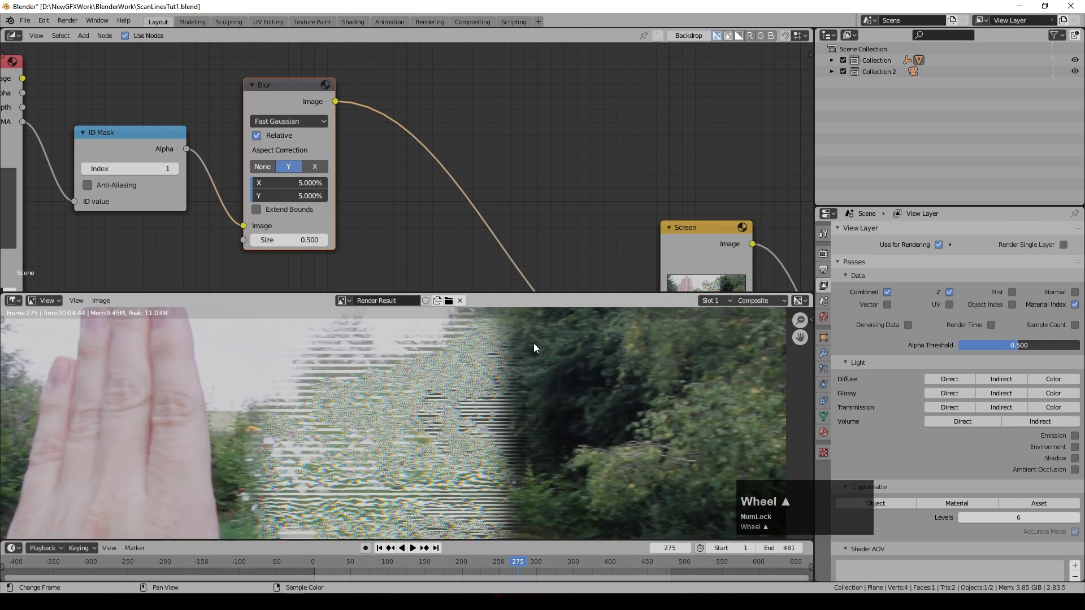
scroll(533, 343, "down", 1)
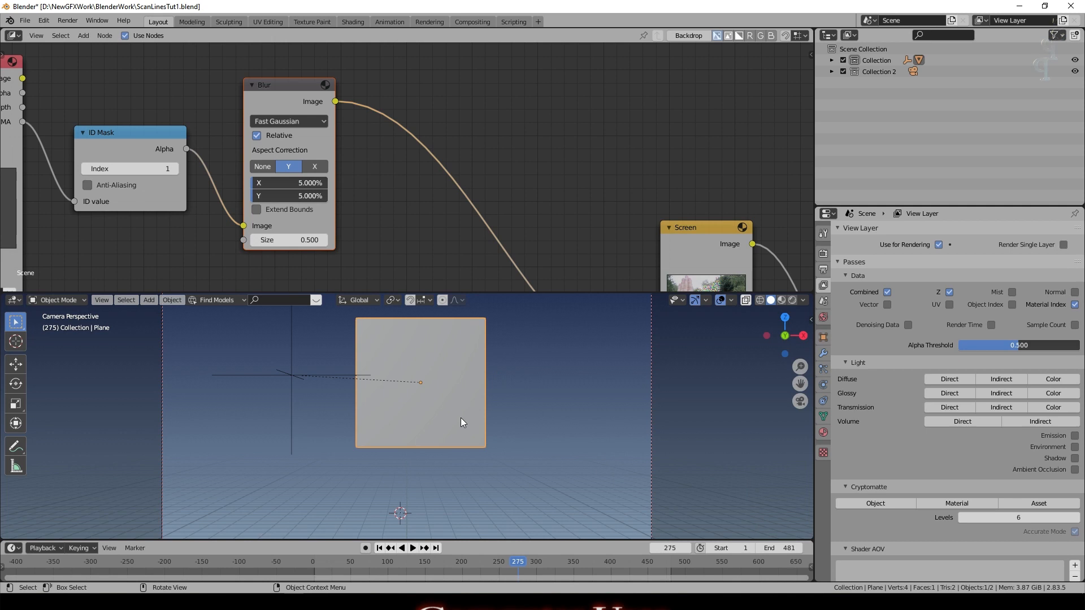
- Go to frame 219 and add a Basis shape key and a second shape key to the plane
left_click_drag(517, 560, 477, 564)
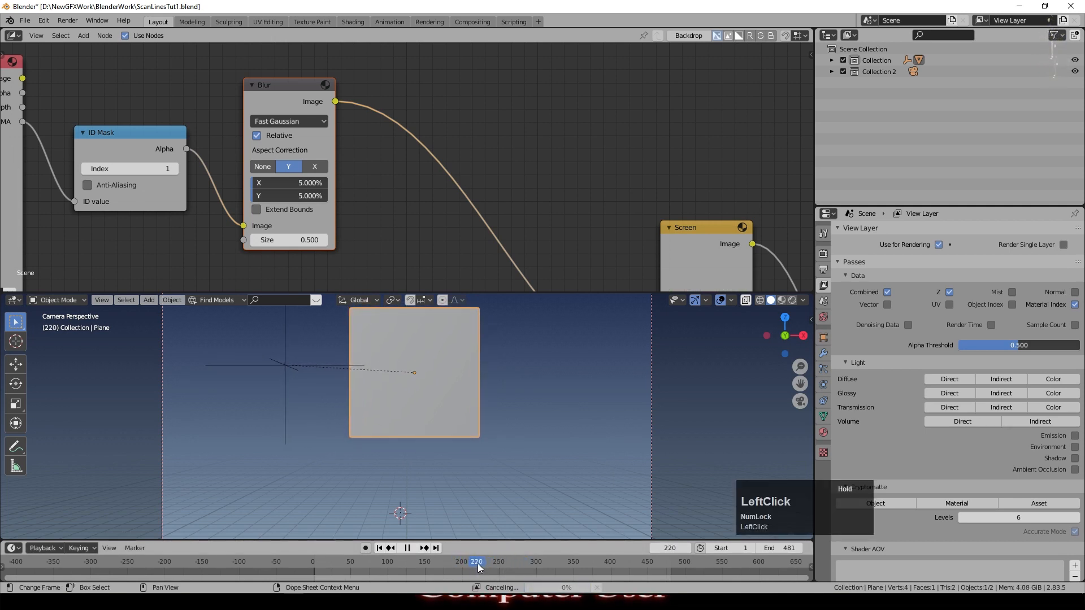
key("Left")
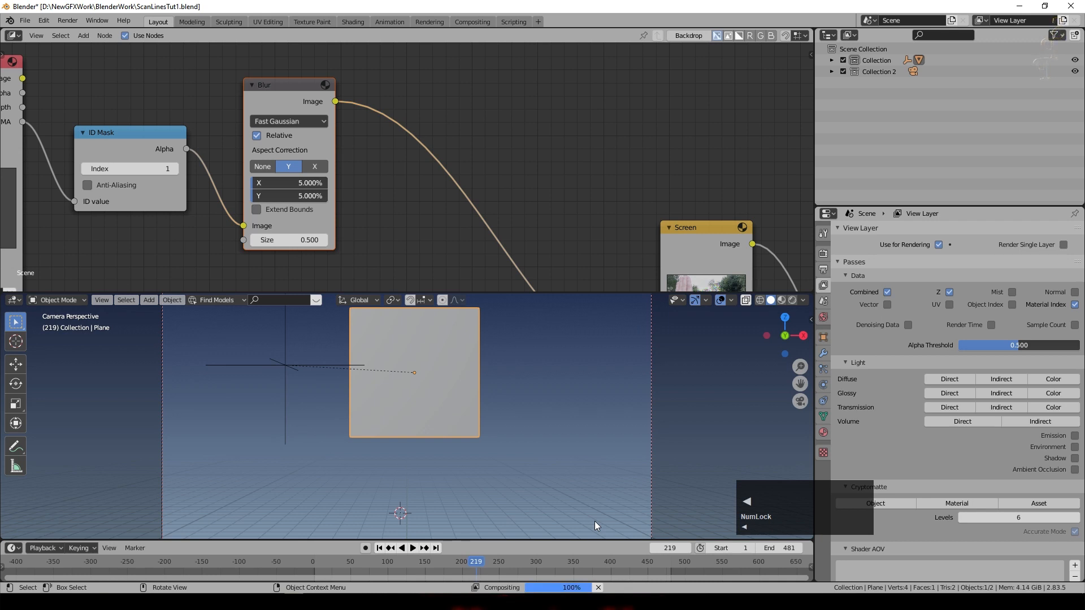
left_click(823, 416)
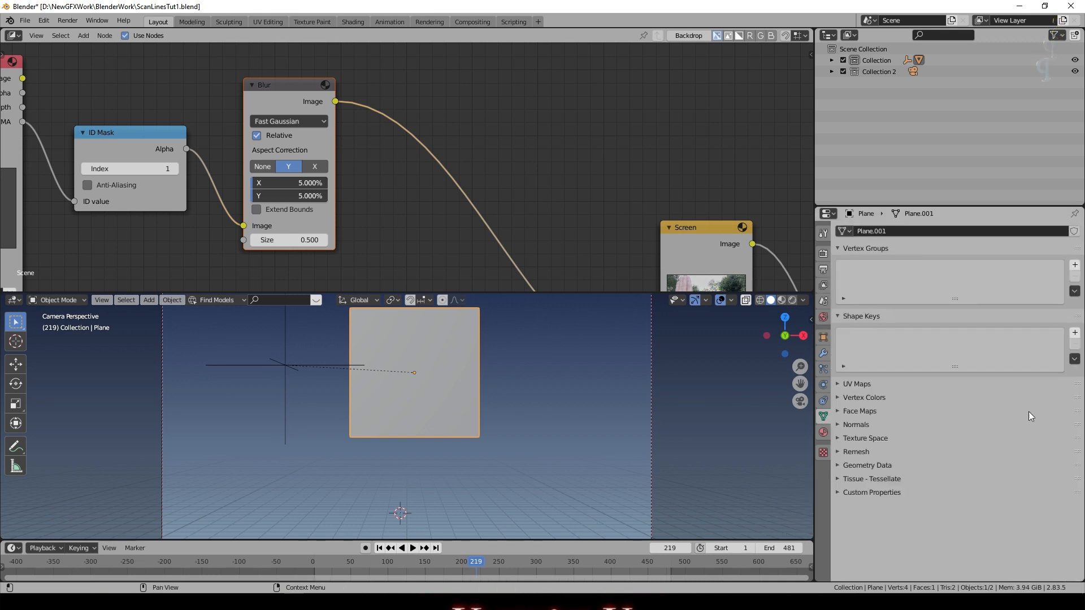
left_click(1075, 333)
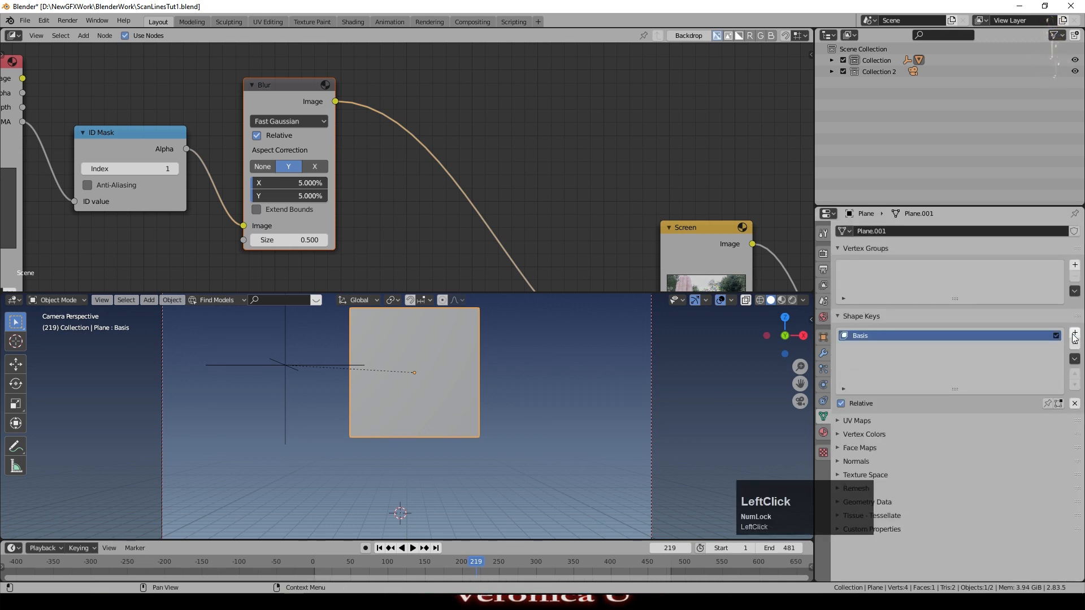
left_click(1074, 334)
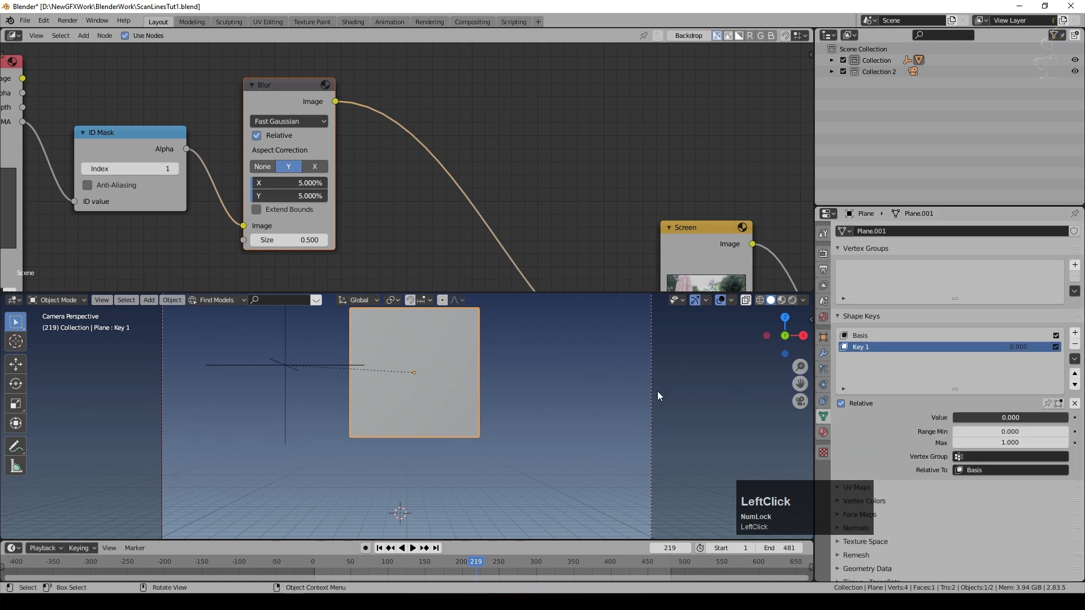
- In the Key 1 shape, move the plane's two lower vertices up along Z by about 1.58 m to the upper edge
key("Tab")
left_click(479, 436)
left_click(350, 437, "shift")
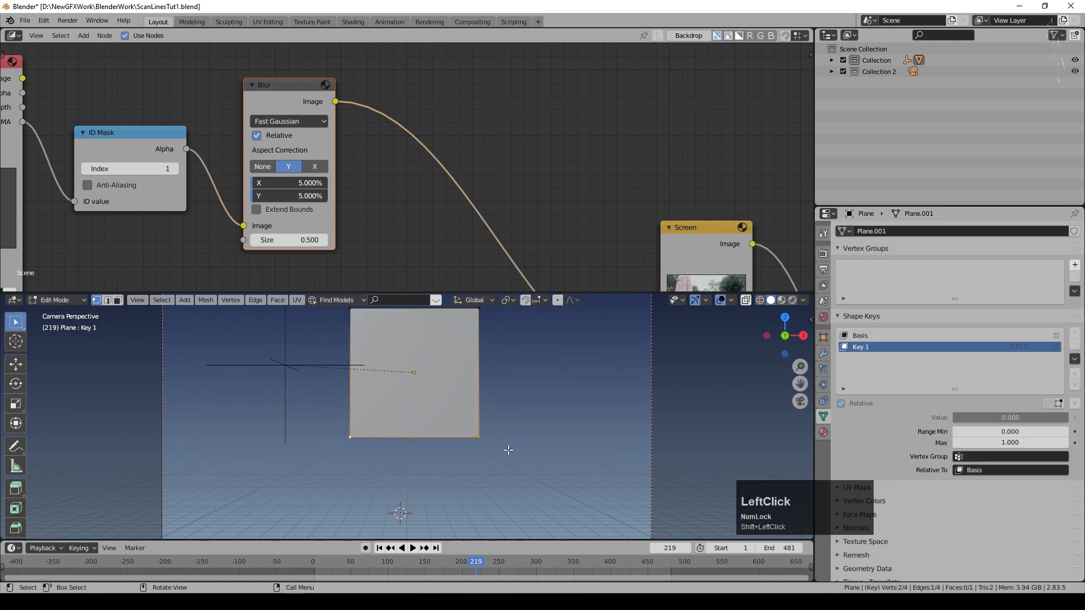
key("g")
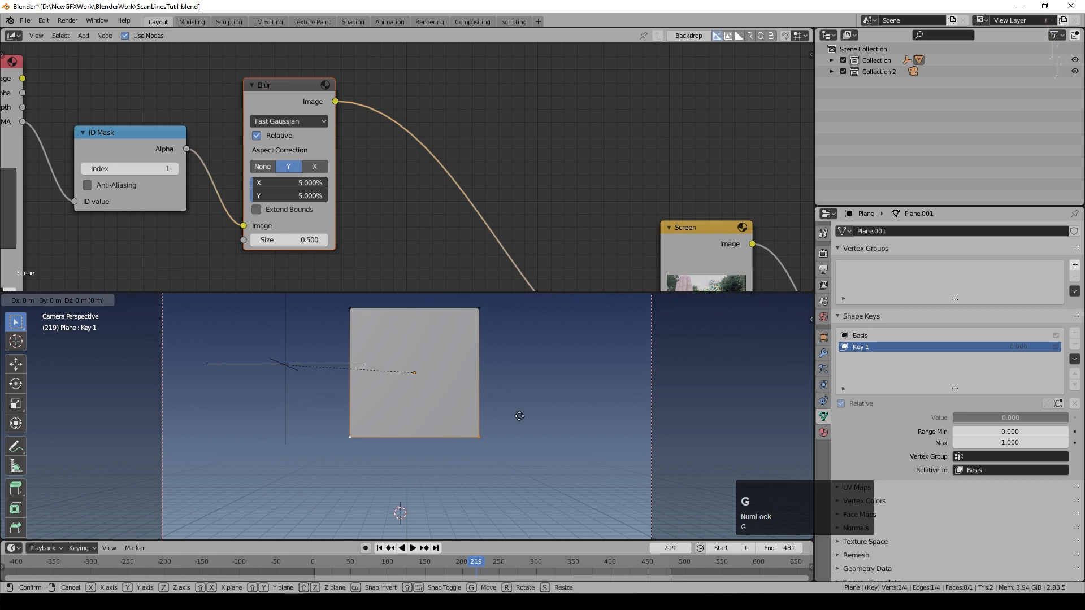
key("z")
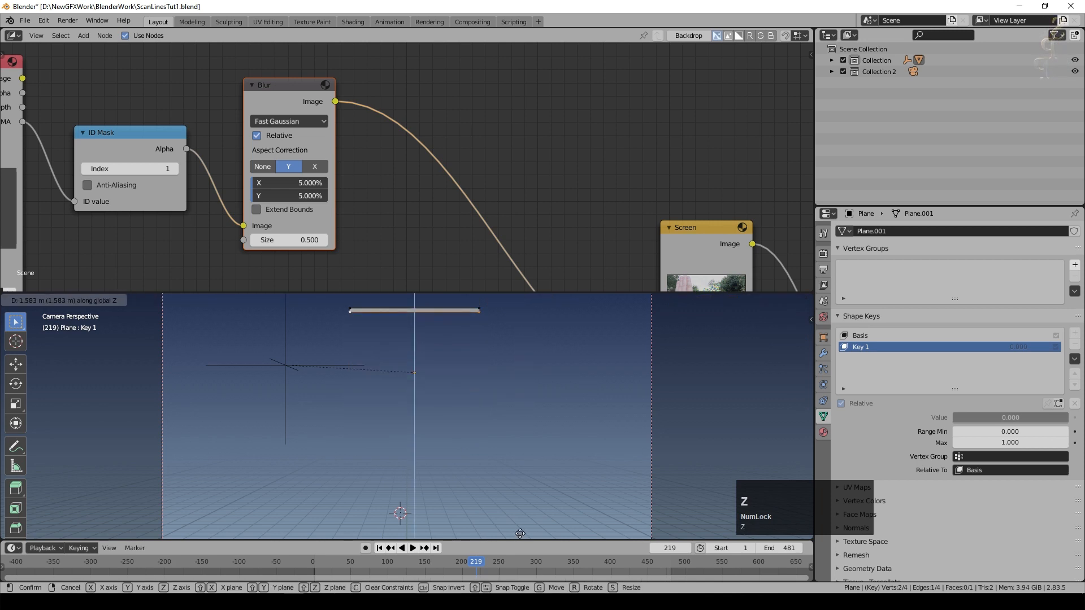
left_click(519, 533)
- Select all four plane vertices and flatten them into a line by scaling to 0 along Z
left_click(374, 333, "shift")
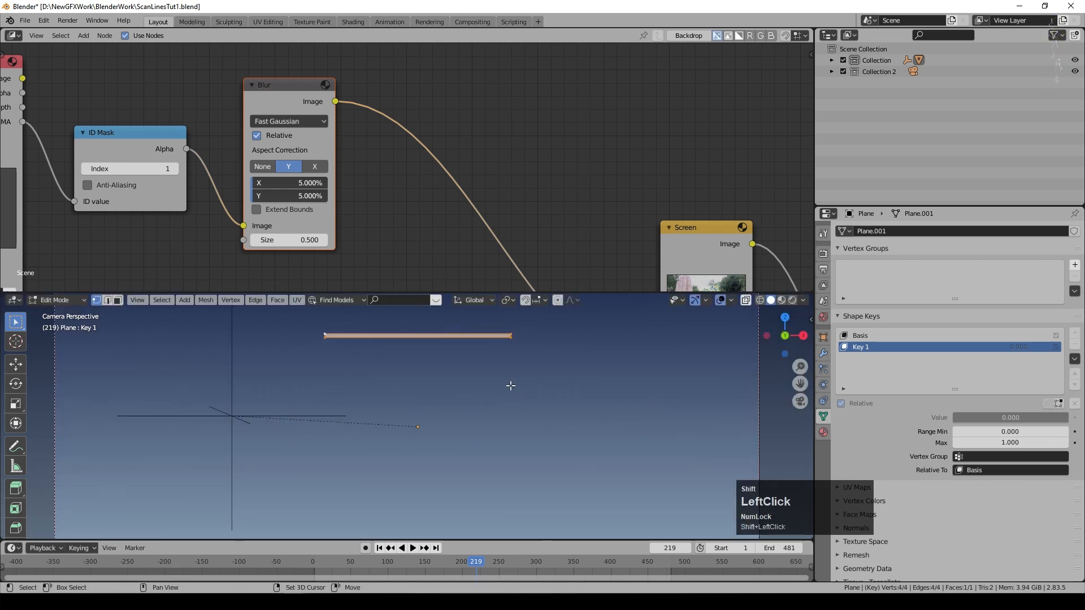
key("s")
key("z")
key("KP_0")
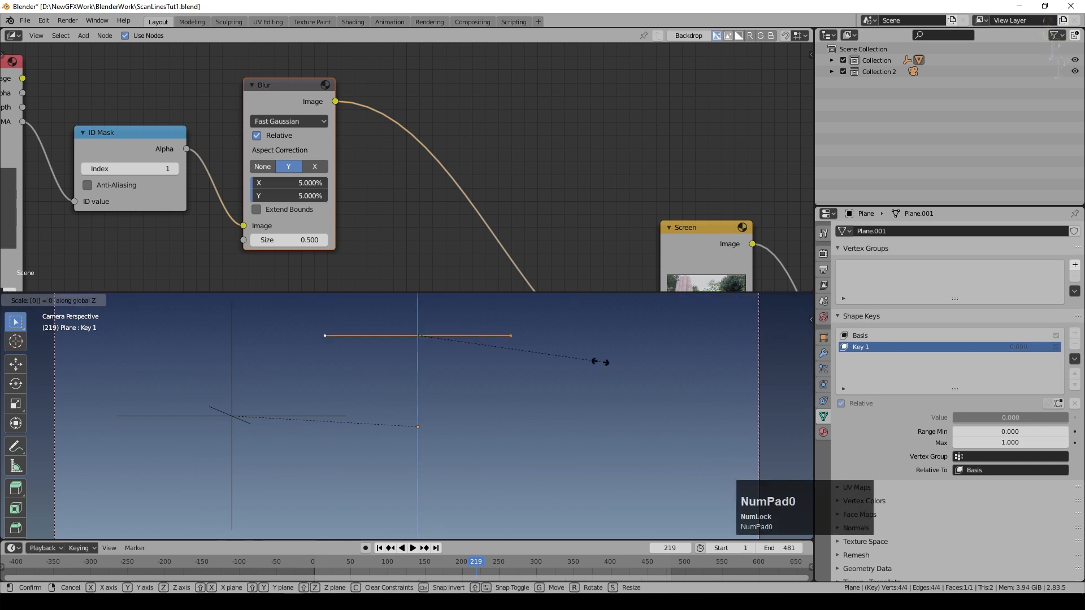
key("KP_Enter")
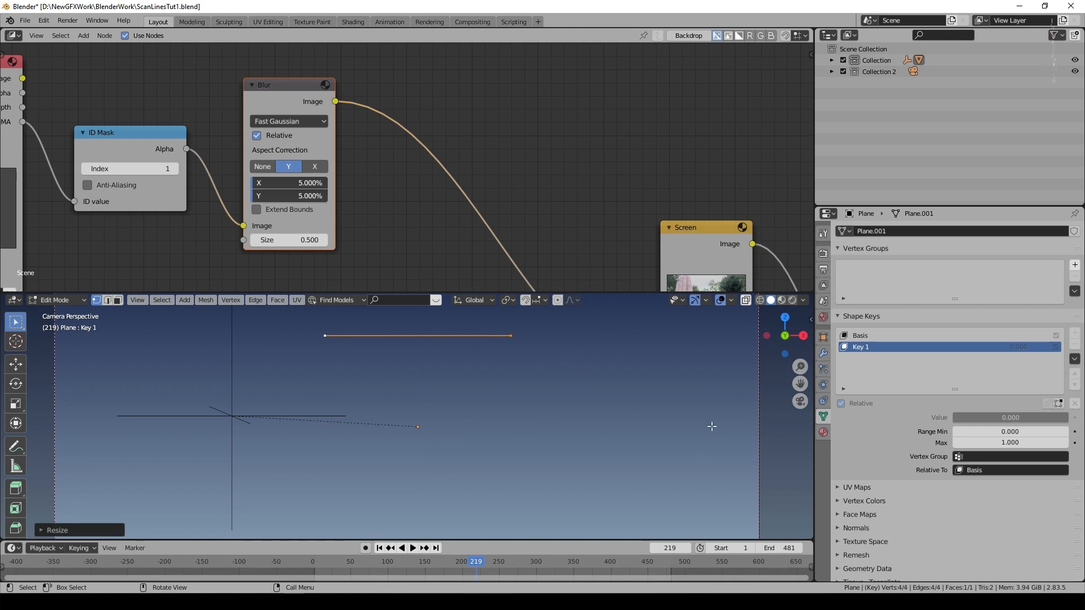
- Return to Object Mode, set Key 1's value to 1 and keyframe it at frame 219
key("Tab")
left_click_drag(963, 418, 1068, 418)
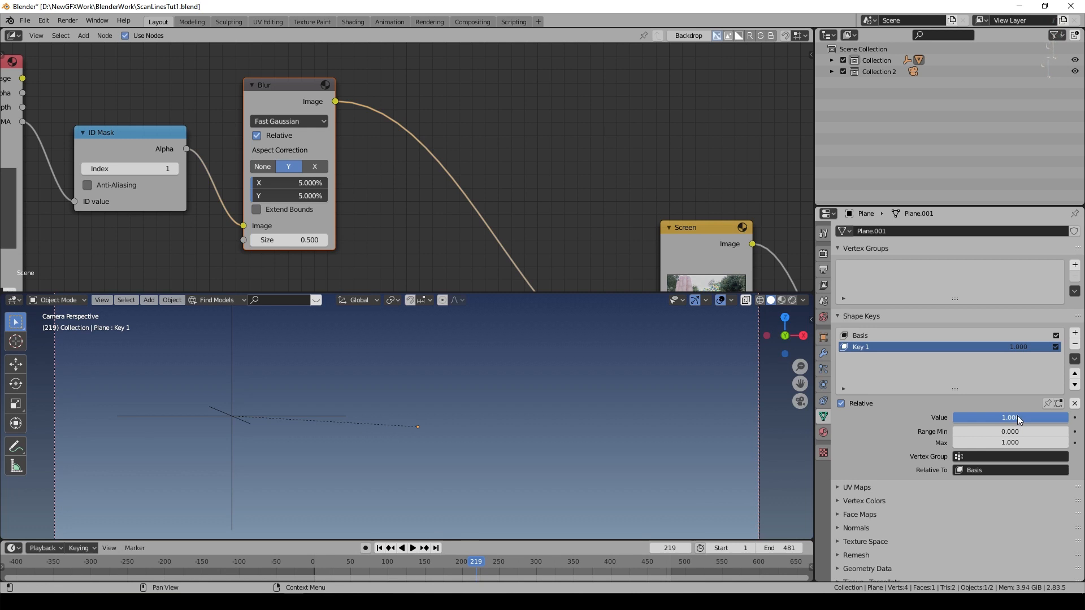
key("i")
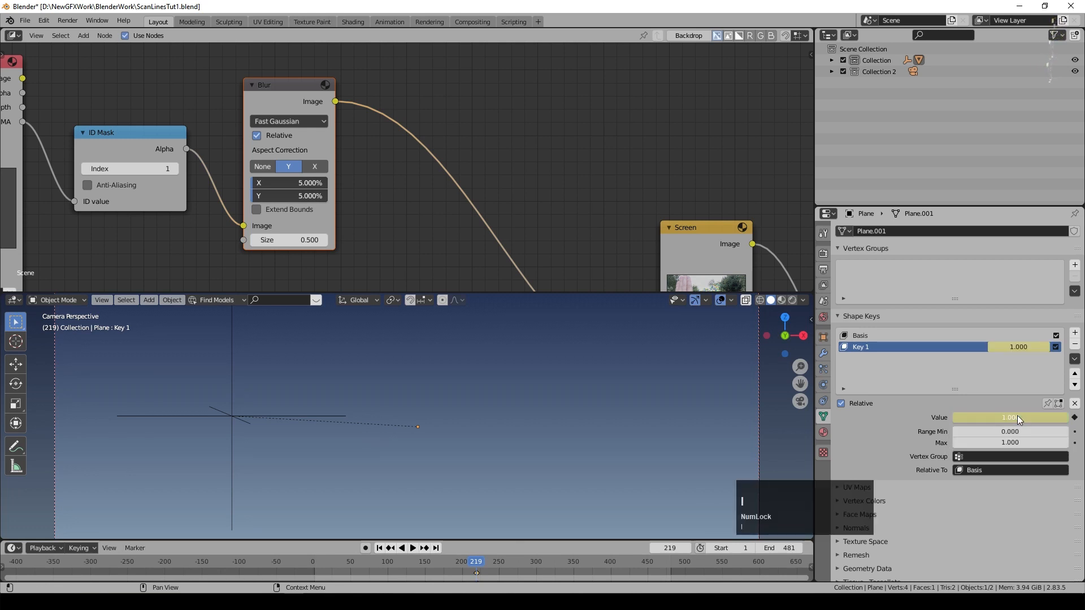
- At frame 235, set Key 1's value to 0 and insert a keyframe
left_click(477, 565)
left_click_drag(480, 566, 487, 567)
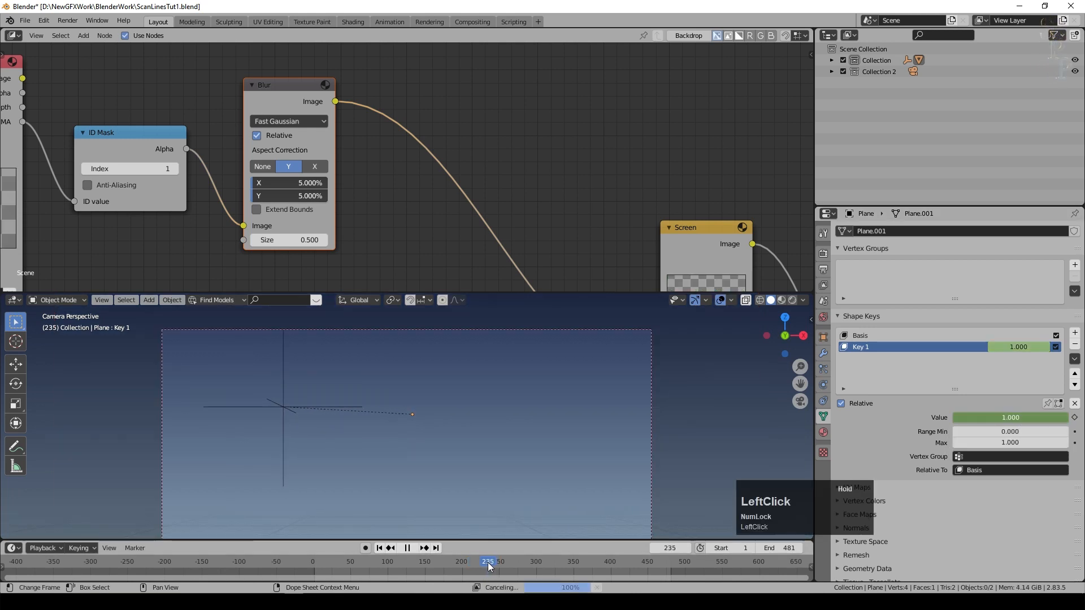
left_click_drag(968, 415, 847, 415)
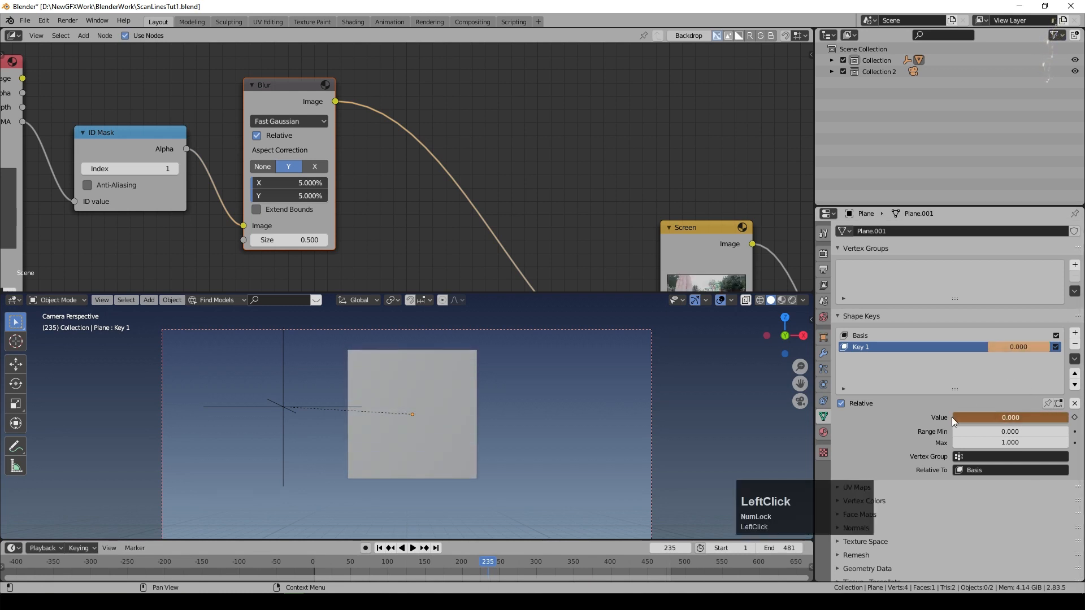
key("i")
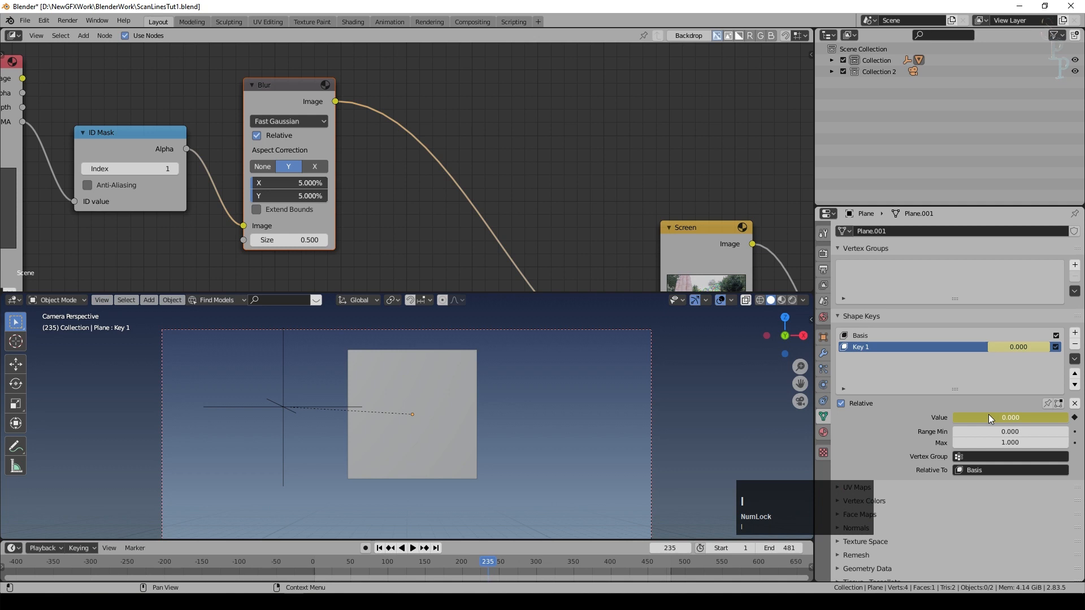
- Go to frame 439, set Key 1's value to 1 and insert a keyframe
mouse_move(661, 569)
left_mouse_down()
mouse_move(631, 563)
mouse_move(640, 566)
left_mouse_up()
left_click(674, 548)
type("439")
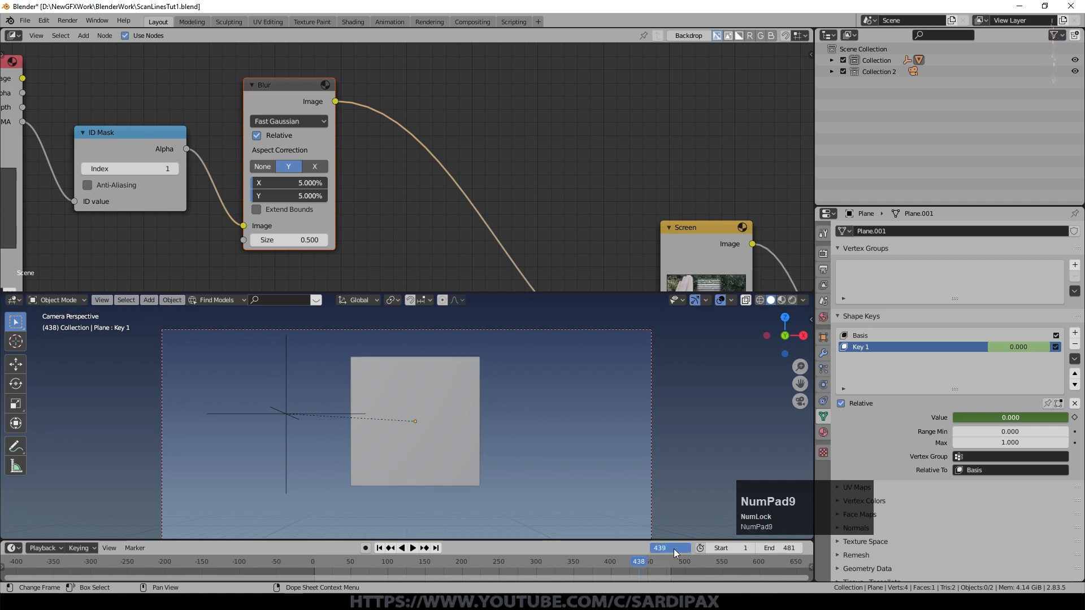
left_click(968, 417)
left_click(965, 501)
left_click_drag(960, 419, 1069, 422)
key("i")
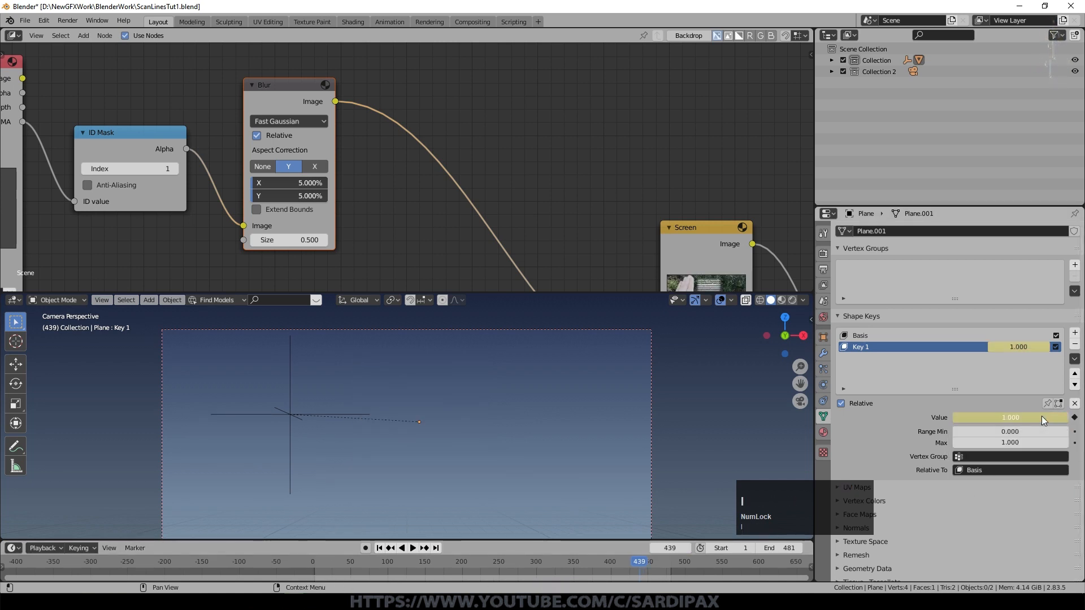
- Play back the animation from before the first keyframe to check the plane opening and closing
left_click(506, 564)
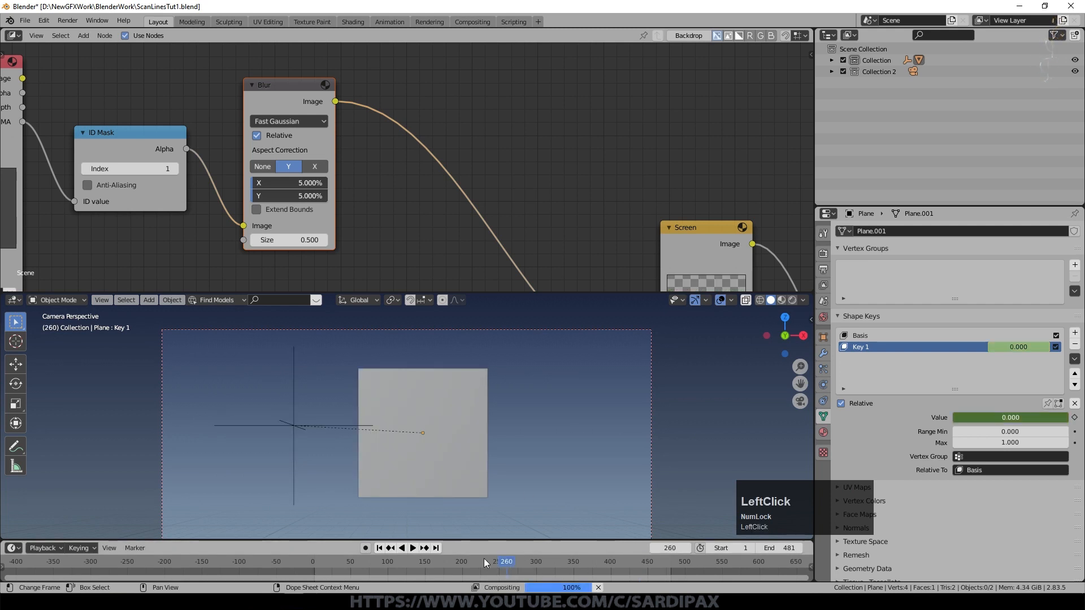
left_click_drag(484, 558, 467, 561)
key("space")
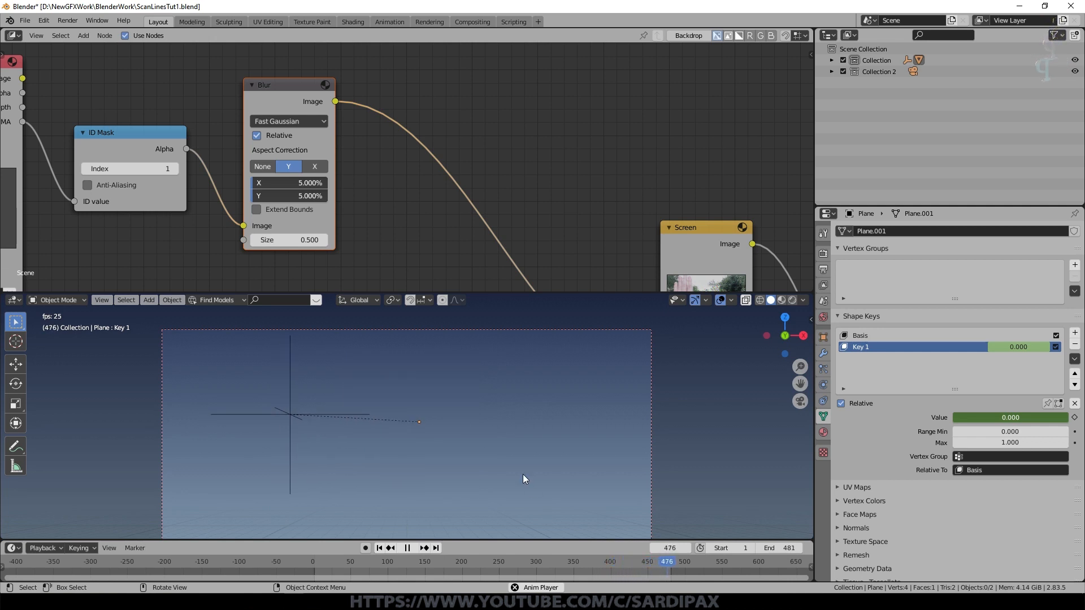
key("space")
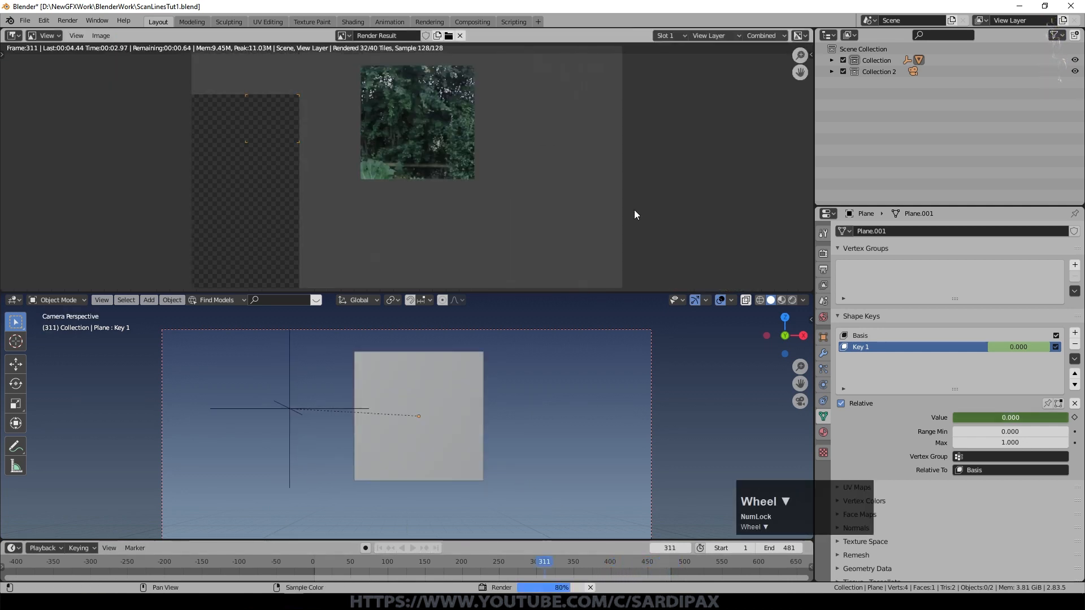
- Render frame 356 and examine the blurred edges of the scan-line area in the composite, then close the render view
scroll(634, 214, "down", 2)
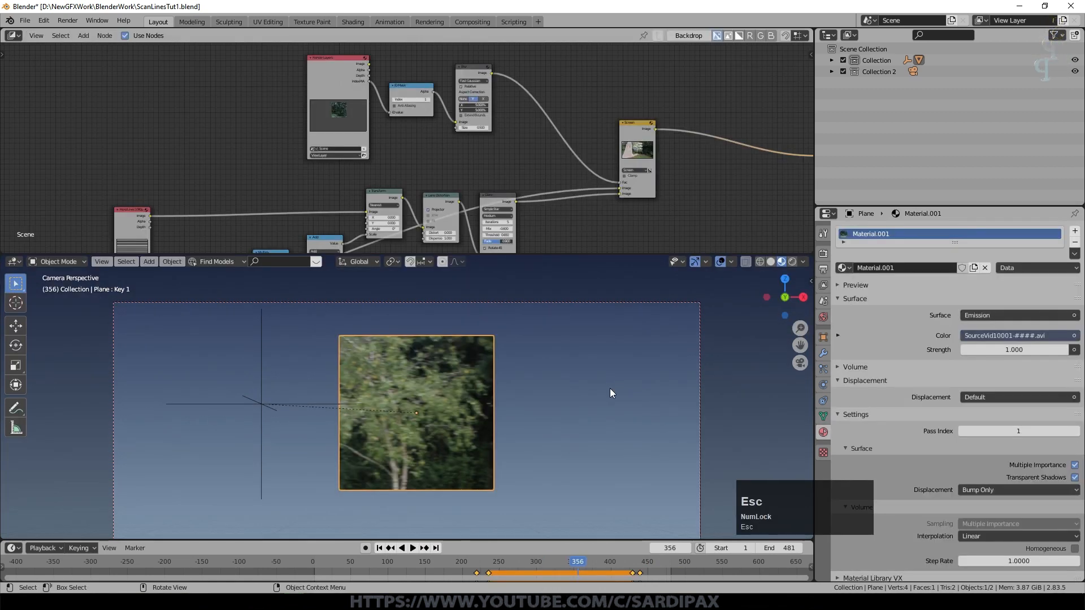
key("F12")
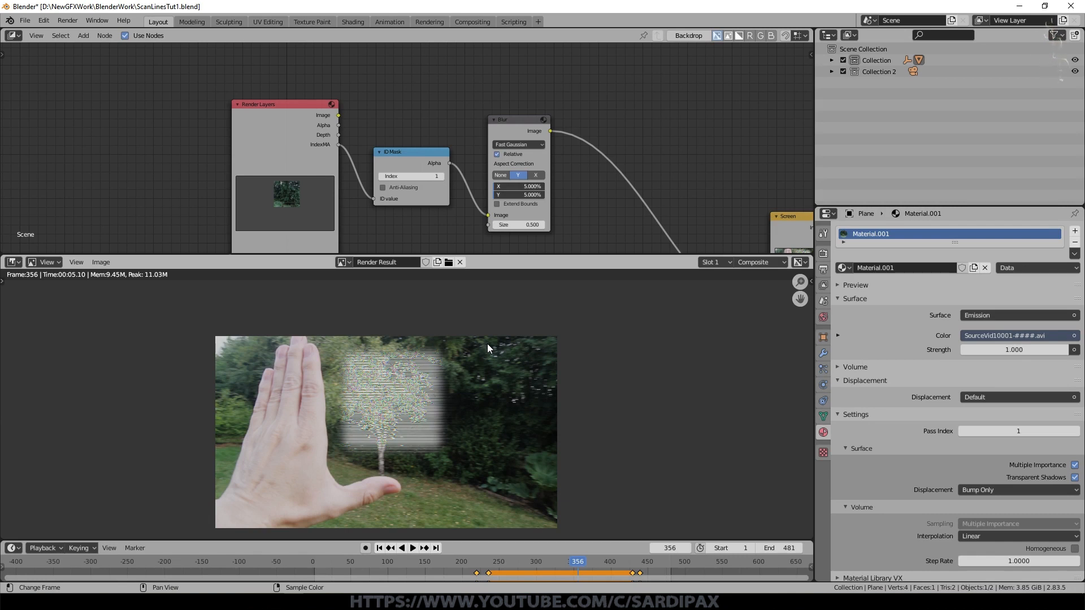
scroll(378, 66, "up", 2)
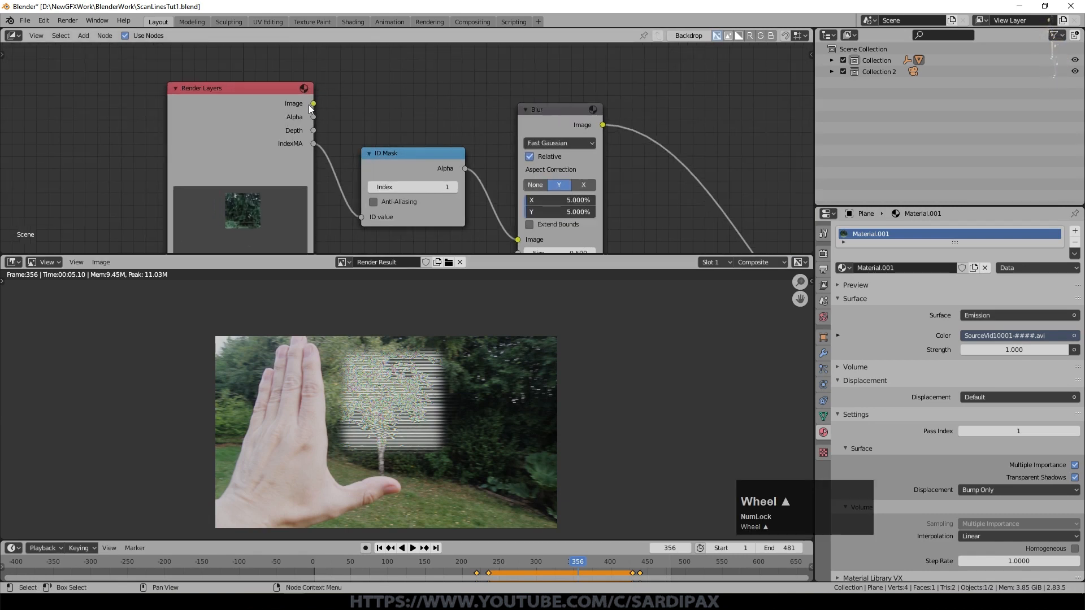
scroll(611, 368, "up", 3)
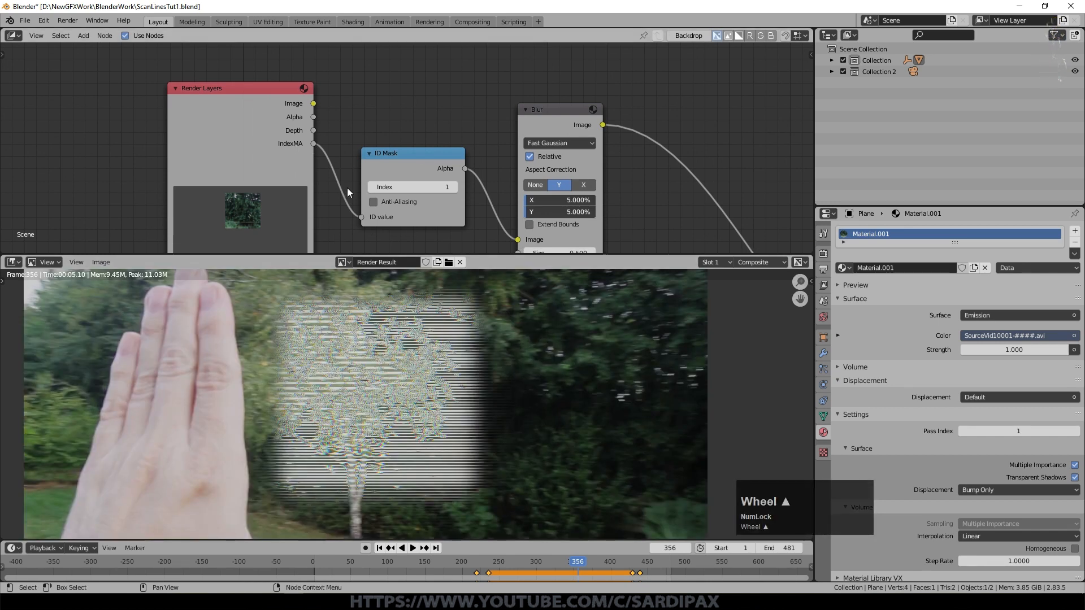
left_click(712, 200)
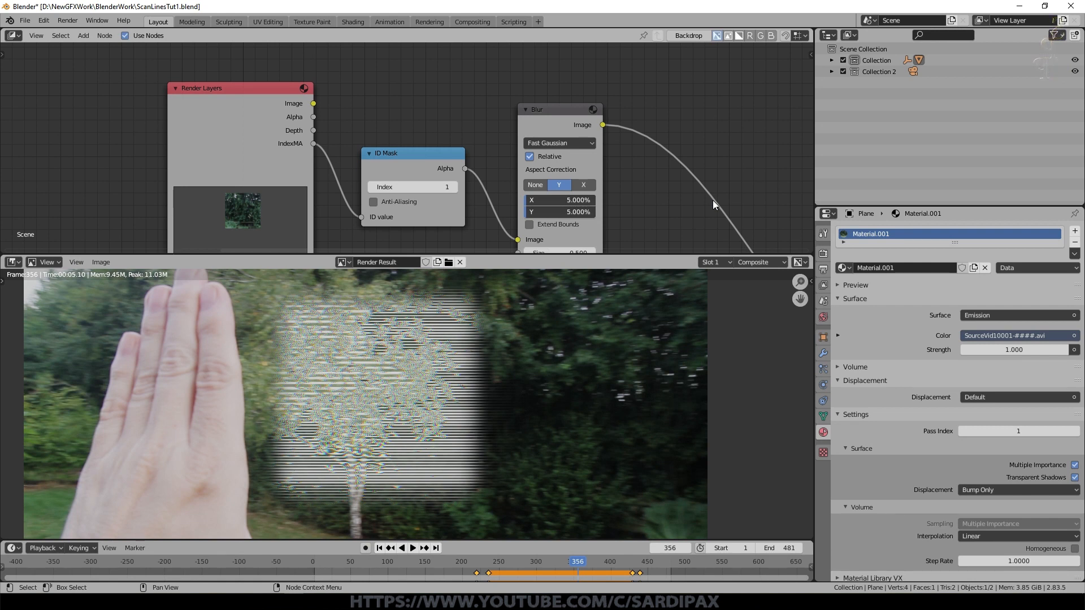
left_click(560, 5)
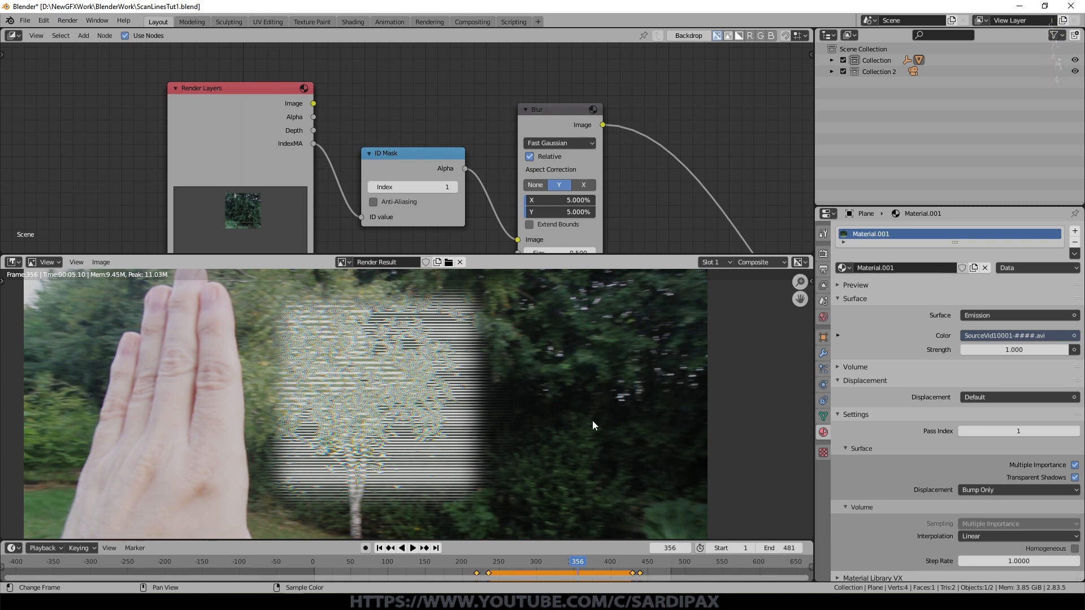
key("Escape")
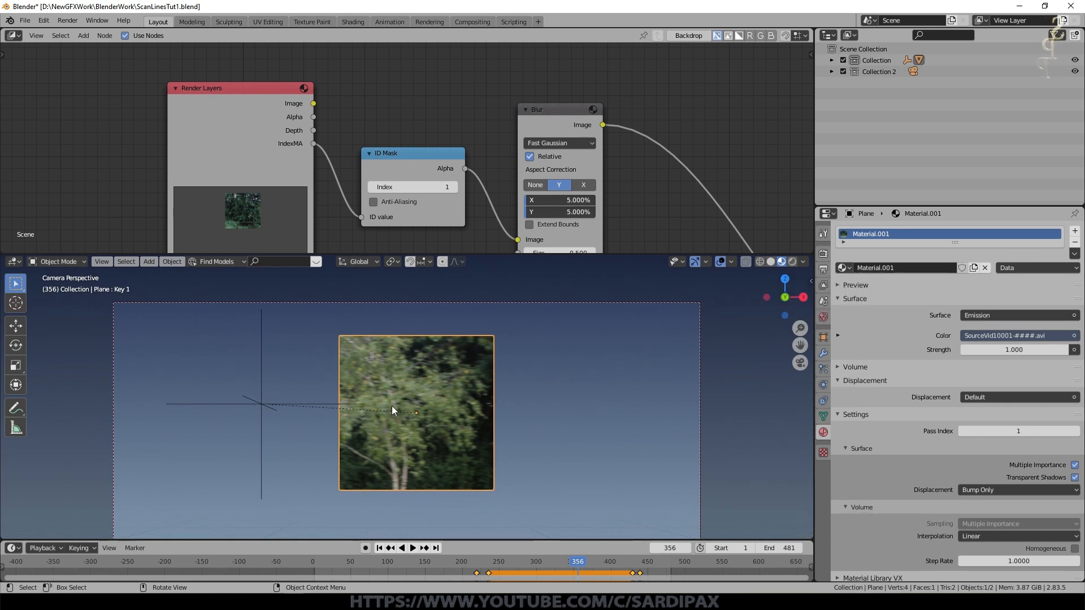
- Inspect the plane's mesh in Edit Mode, return to Object Mode and render frame 356
left_click(375, 393)
key("Tab")
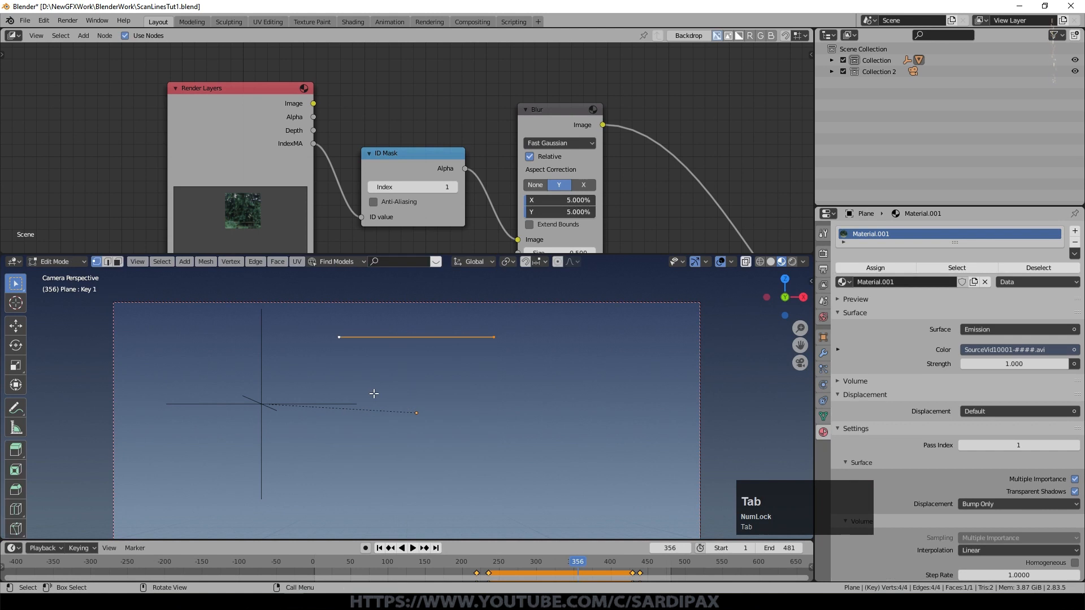
key("Tab")
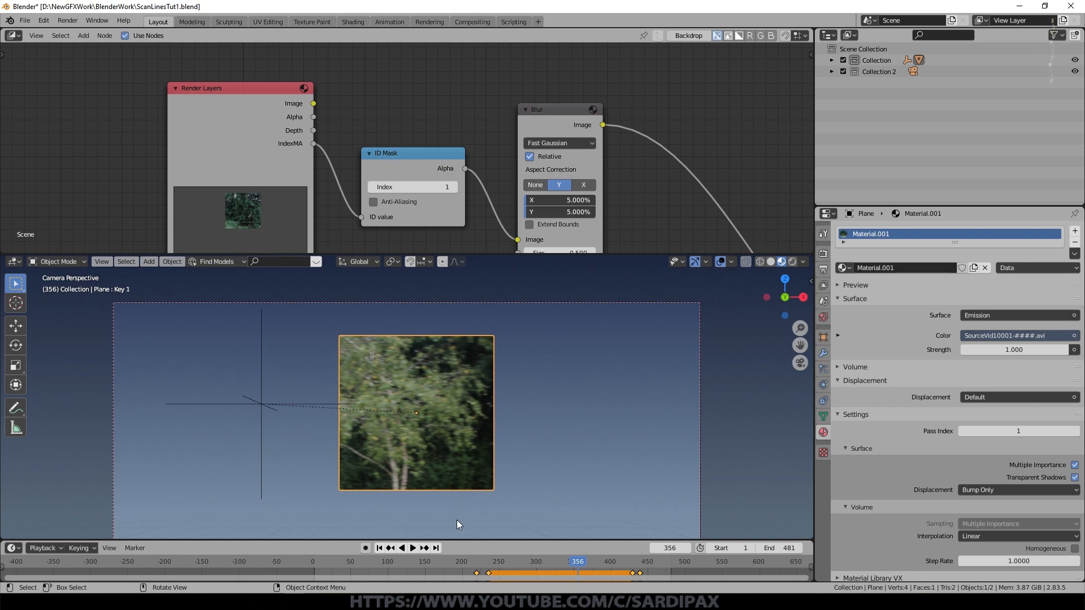
key("F12")
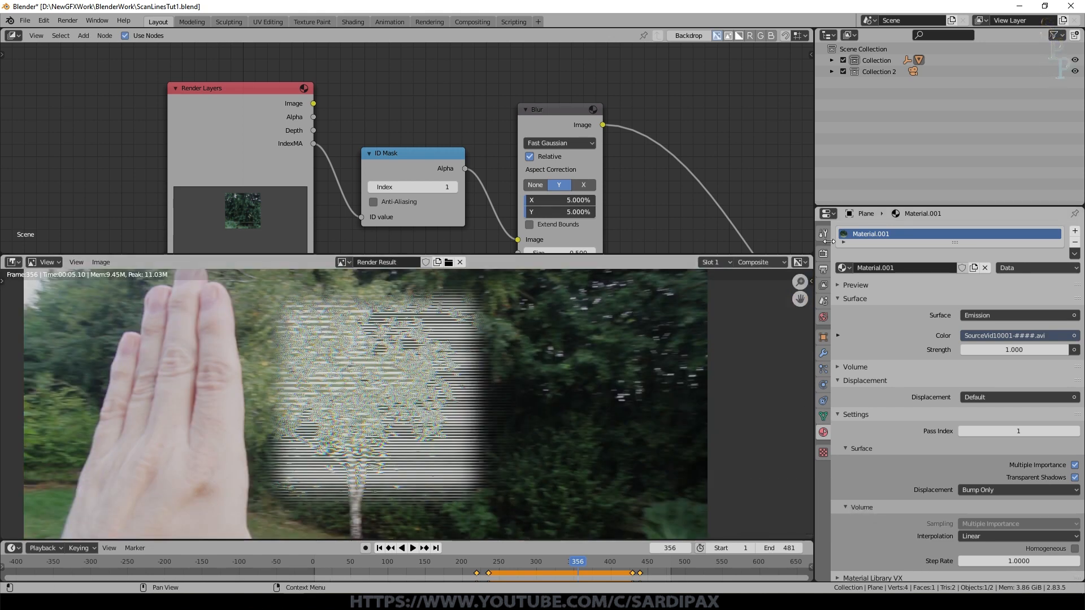
left_click(40, 22)
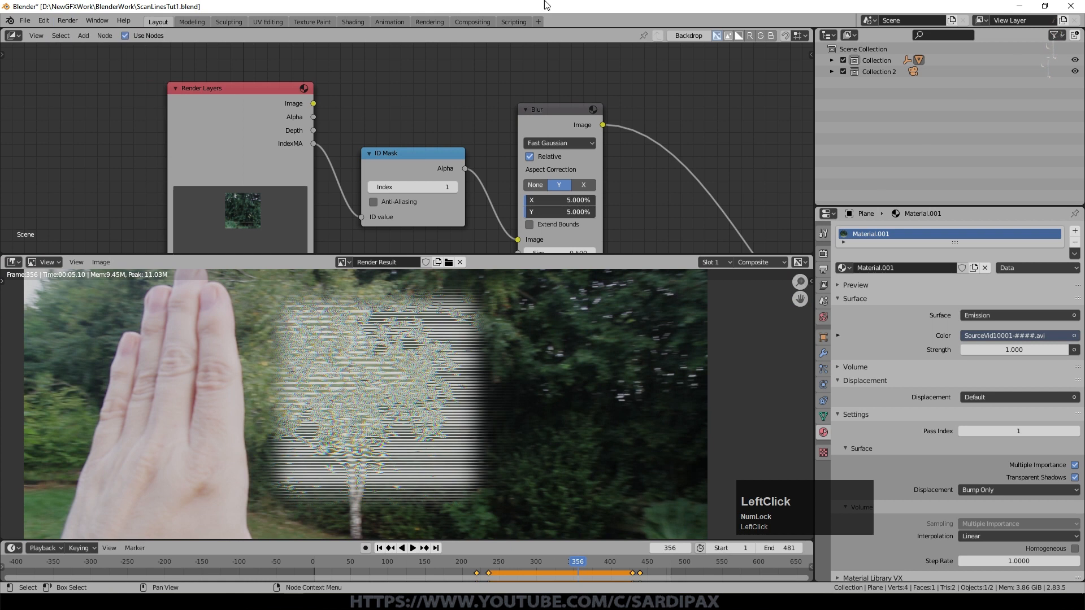
- Set the Cycles sampling to 16 render samples and 8 viewport samples
left_click(823, 253)
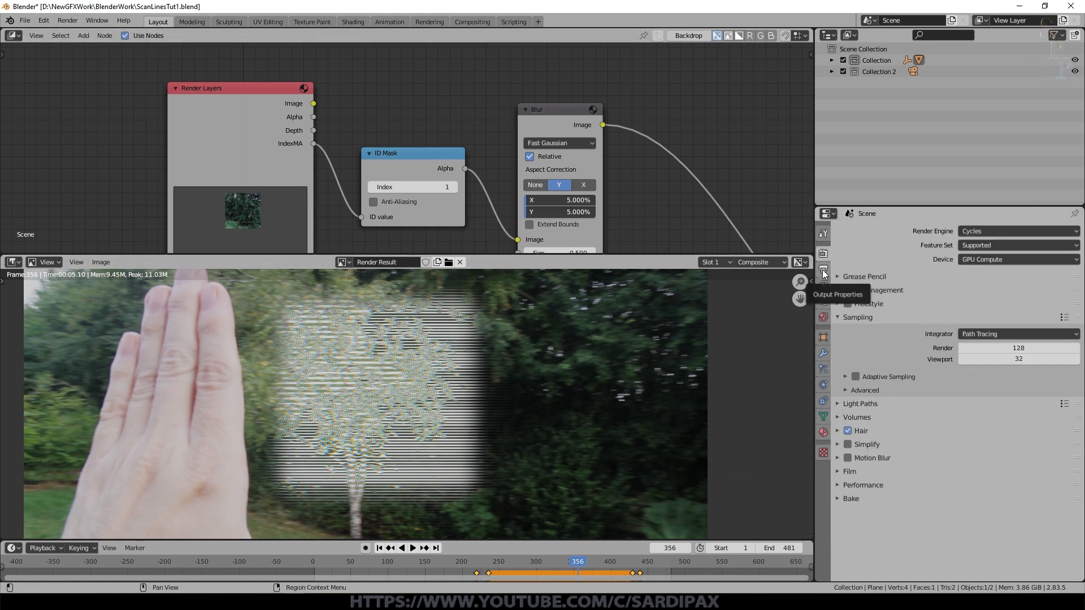
left_click(1034, 348)
type("16")
key("Tab")
type("8")
key("KP_Enter")
- Re-render frame 356 with the reduced sampling and examine the whole composited image
key("F12")
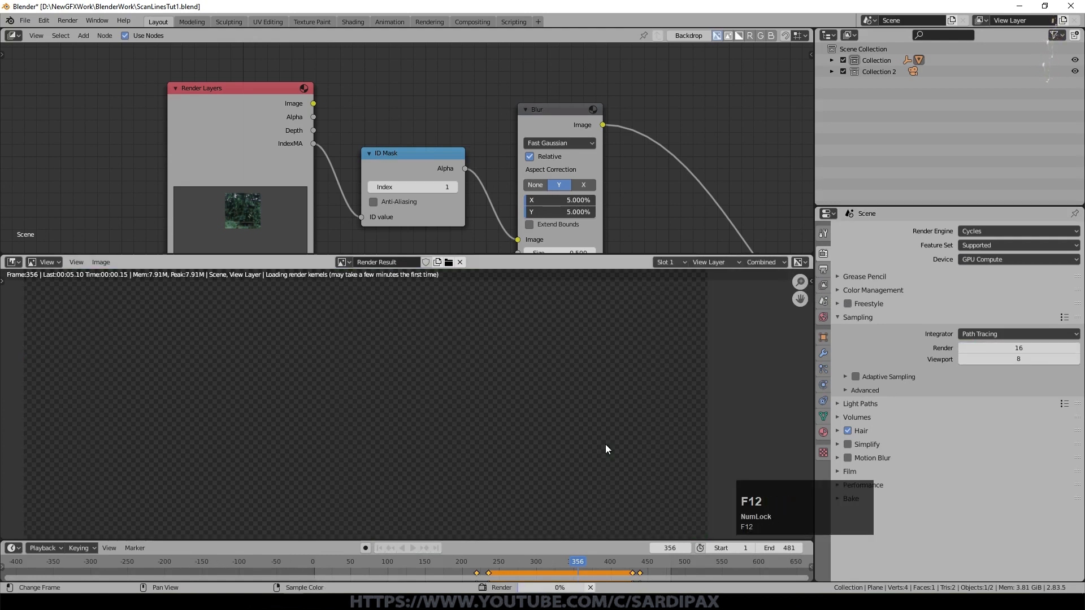
scroll(605, 444, "down", 2)
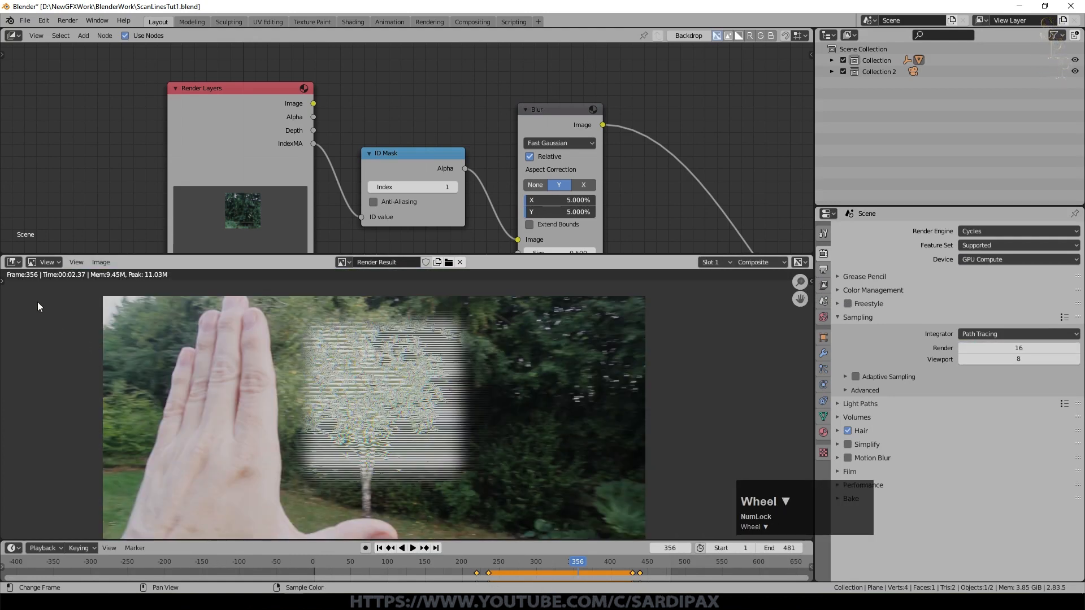
scroll(482, 378, "down", 2)
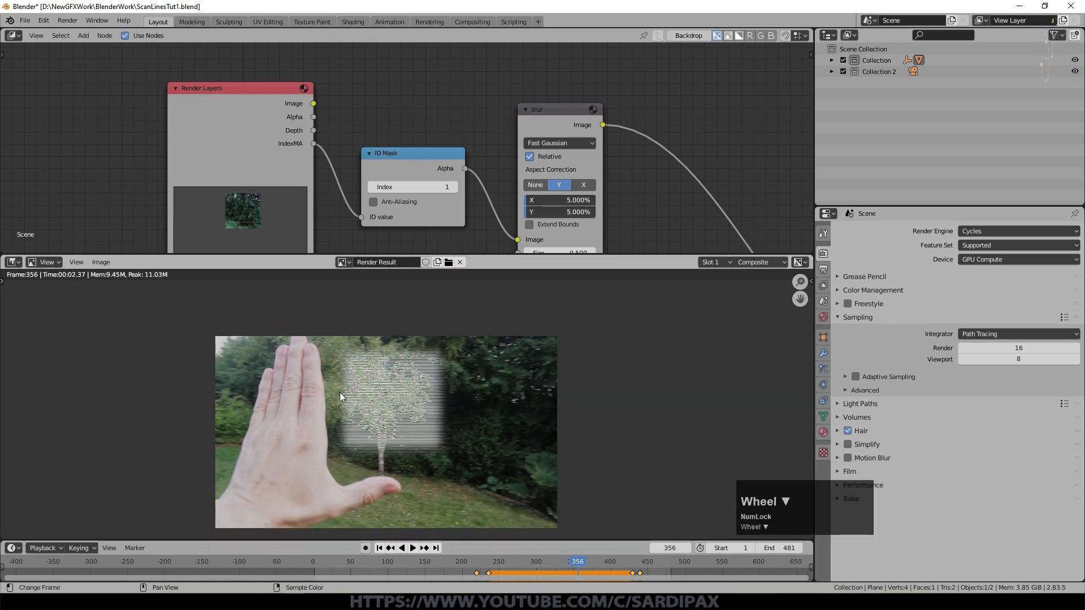
scroll(488, 416, "up", 2)
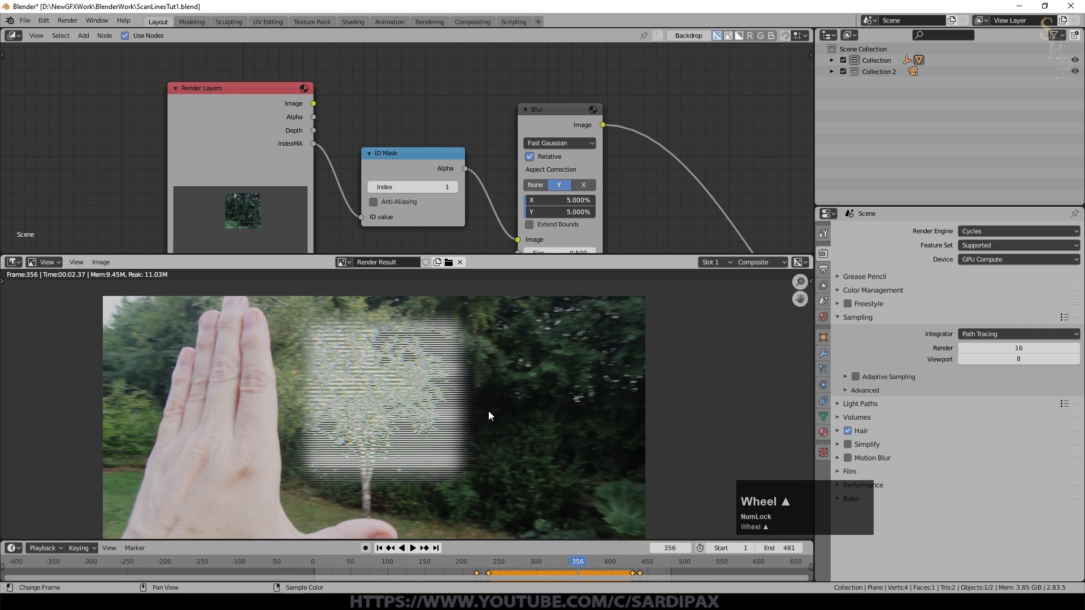